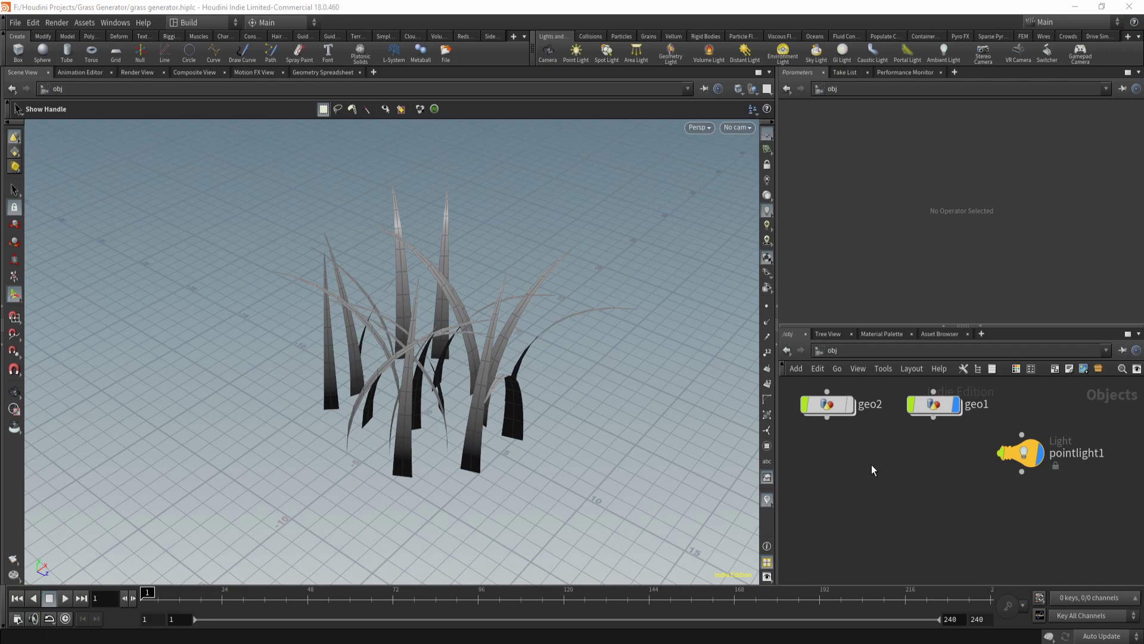
- Hide the geo1 grass clump, preview the geo2 grass field, and turn its display off again
{"action": "middle_click_drag", "start_coordinate": [869, 461], "coordinate": [901, 487]}
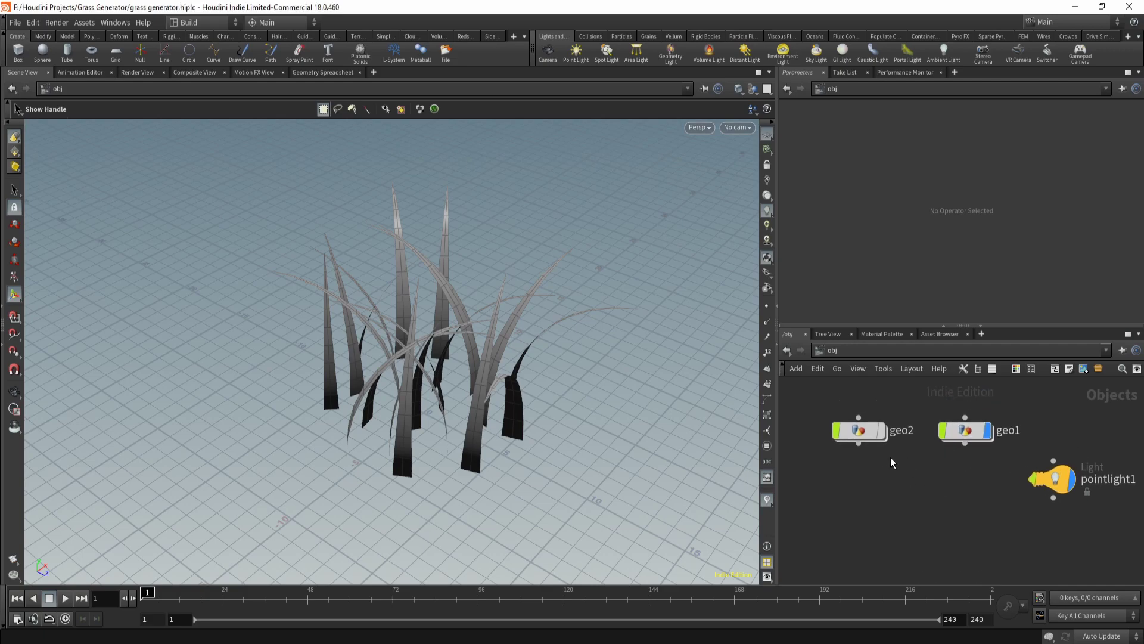
{"action": "key", "text": "Escape"}
{"action": "scroll", "coordinate": [609, 376], "scroll_direction": "down", "scroll_amount": 10}
{"action": "key", "text": "Return"}
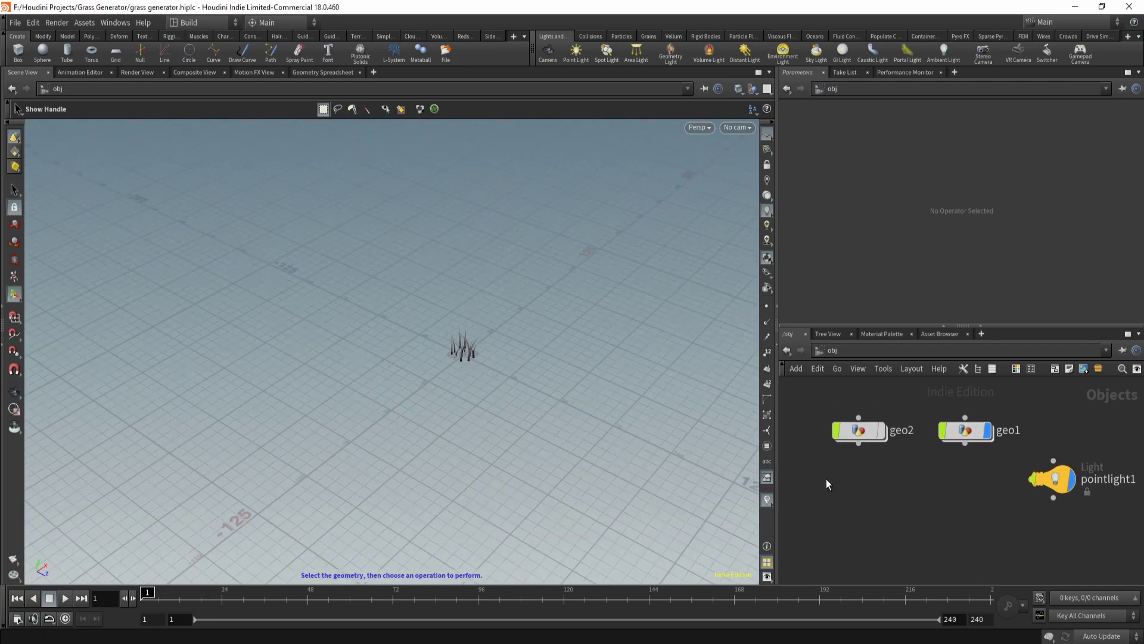
{"action": "left_click", "coordinate": [988, 430]}
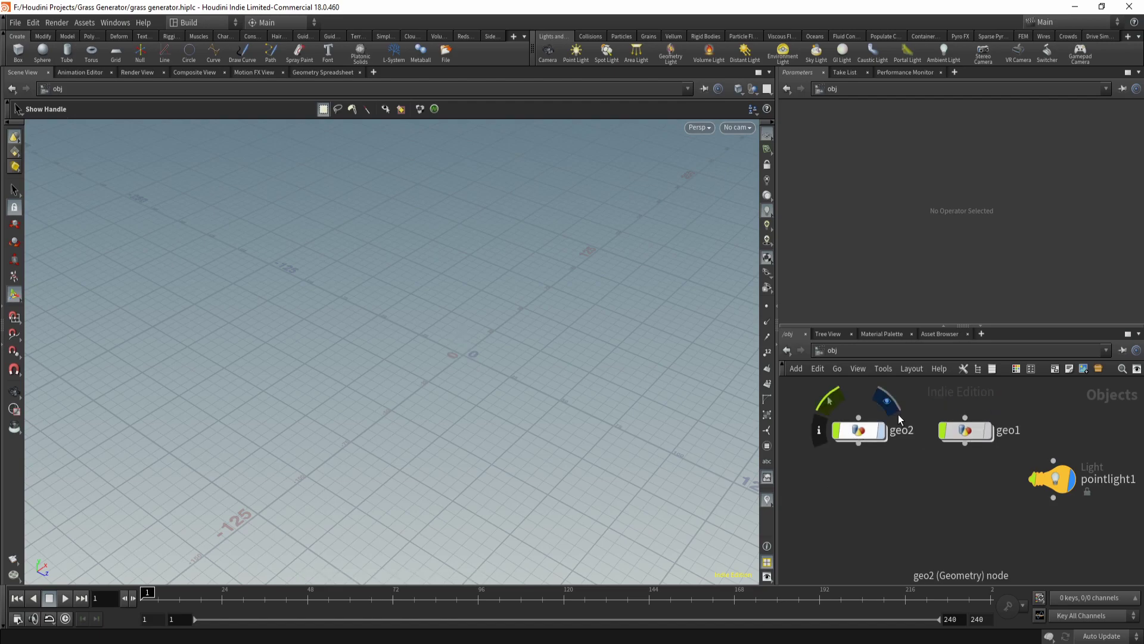
{"action": "left_click", "coordinate": [882, 430]}
{"action": "scroll", "coordinate": [498, 401], "scroll_direction": "up", "scroll_amount": 10}
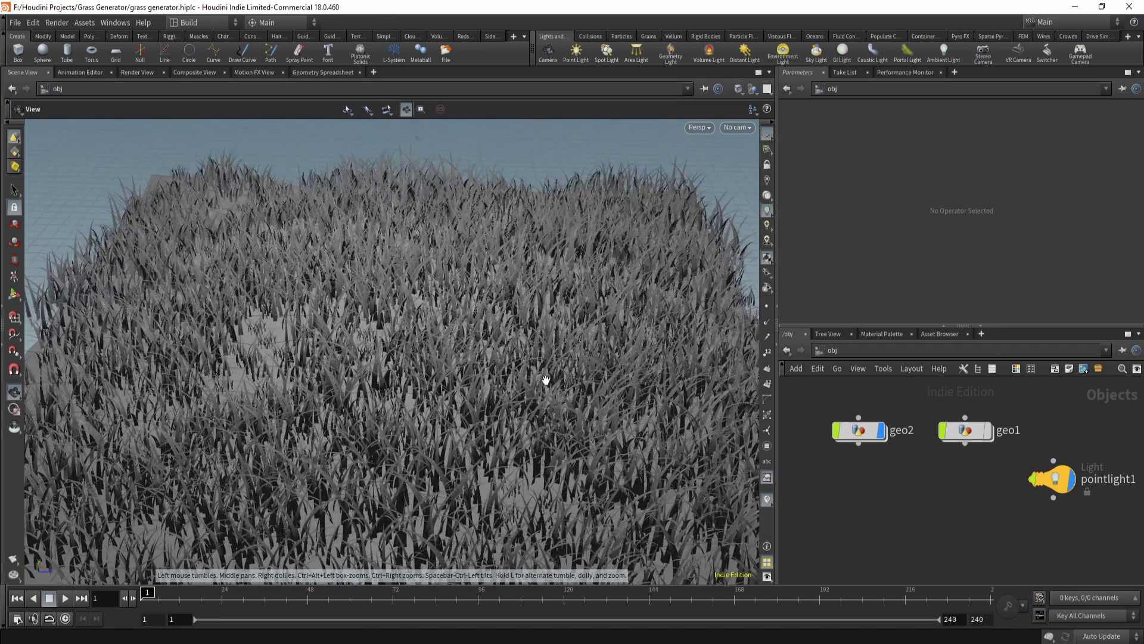
{"action": "left_click", "coordinate": [767, 446]}
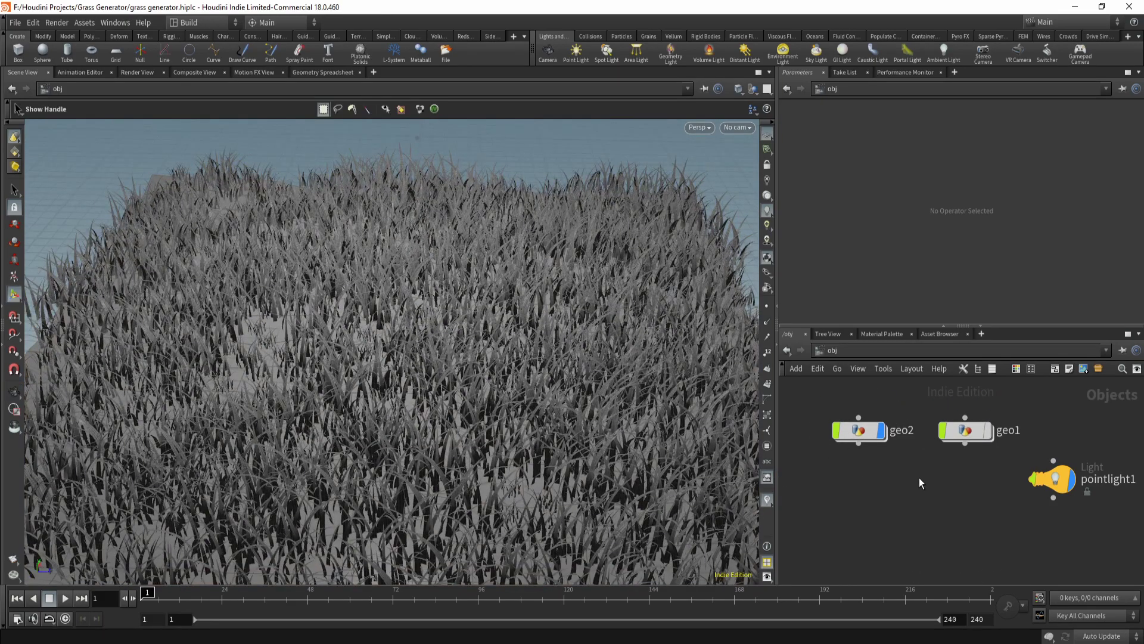
{"action": "left_click", "coordinate": [882, 431]}
- Add a new Geometry object below geo2 and go inside its network
{"action": "key", "text": "Tab"}
{"action": "type", "text": "ge"}
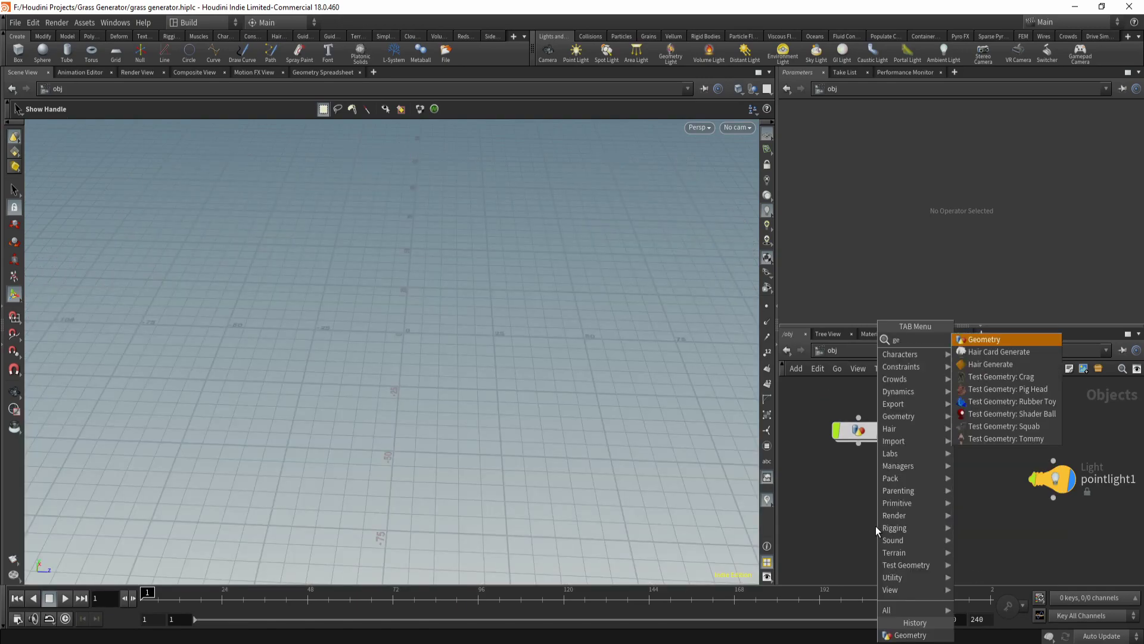
{"action": "key", "text": "Return"}
{"action": "left_click", "coordinate": [875, 528]}
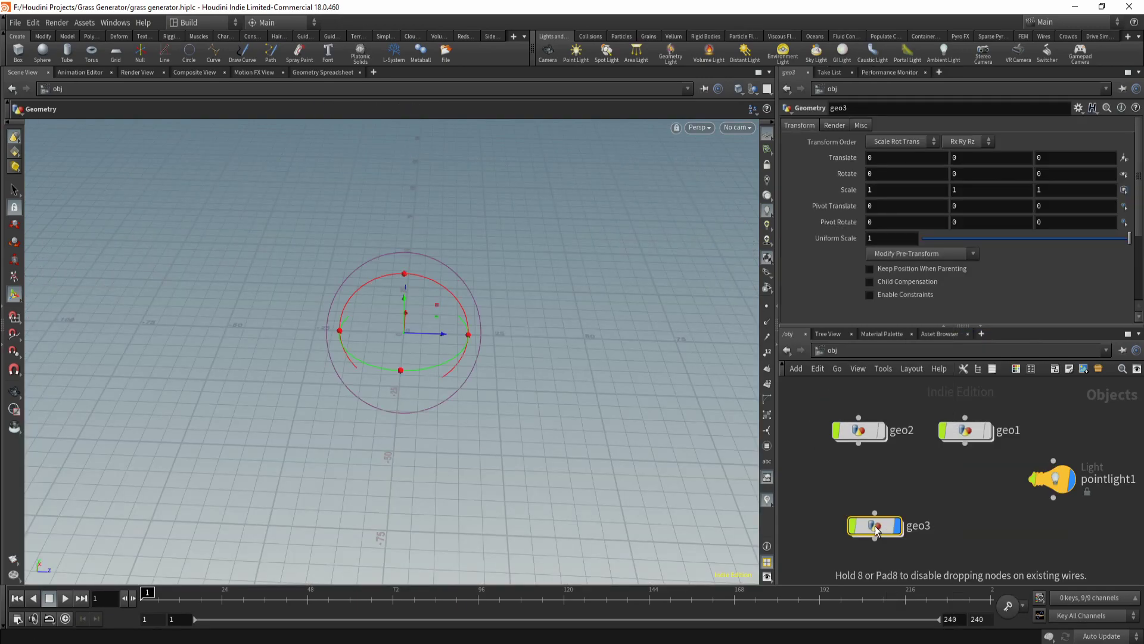
{"action": "double_click", "coordinate": [875, 527]}
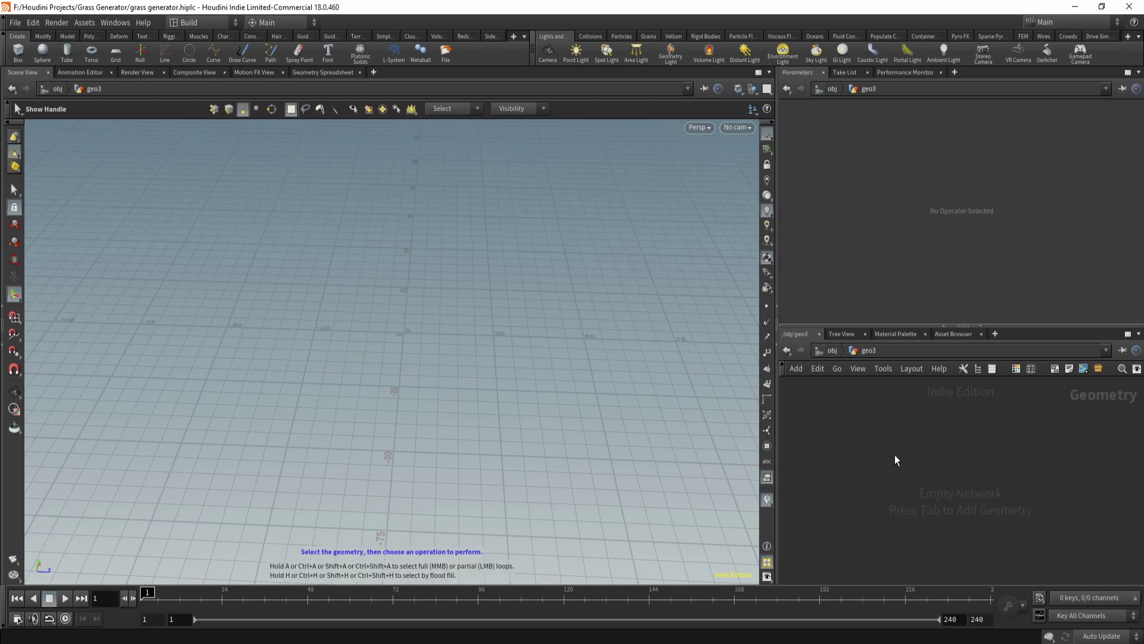
- Add a Grid node to the empty geometry network
{"action": "key", "text": "Tab"}
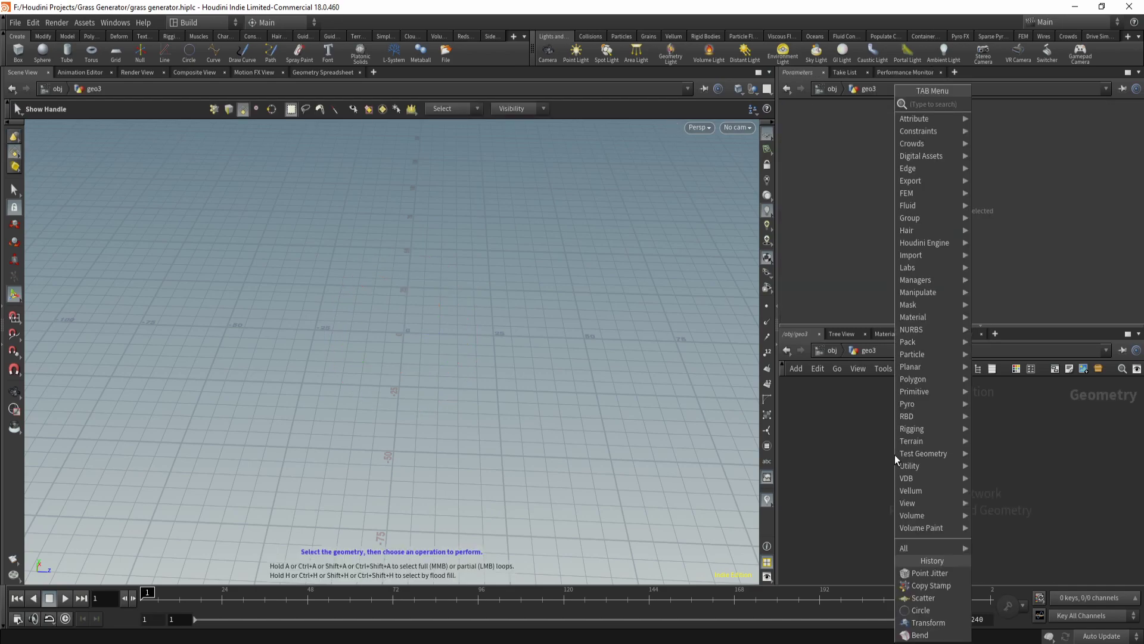
{"action": "type", "text": "gr"}
{"action": "key", "text": "Return"}
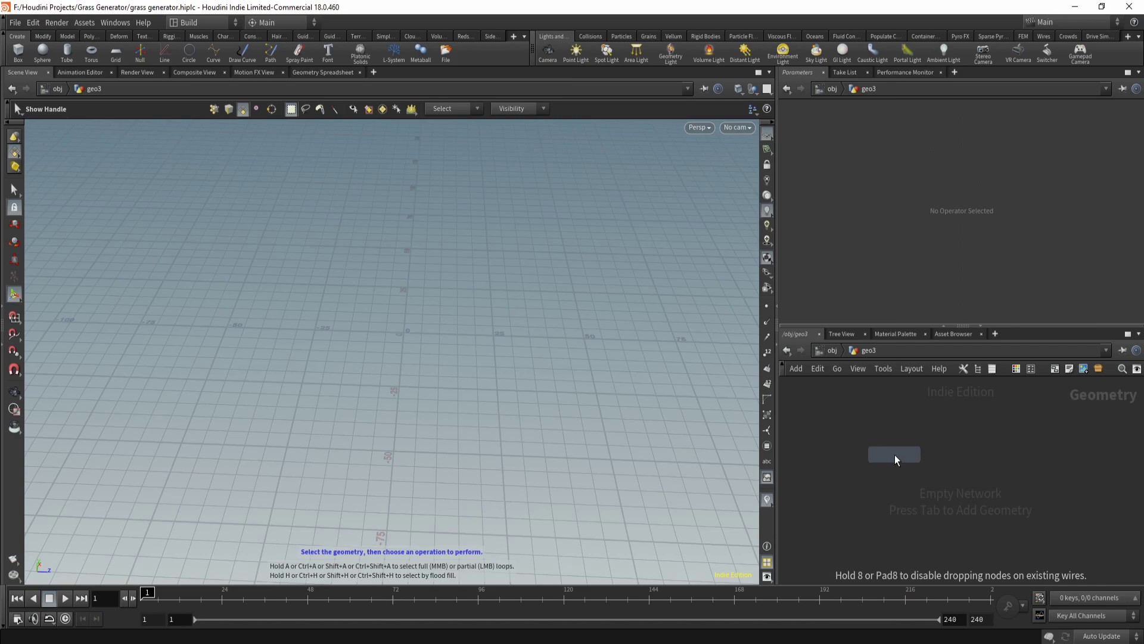
{"action": "left_click", "coordinate": [896, 455]}
- Narrow the grid into a strip by setting its second size value to 1, and set its rows to 3
{"action": "right_click_drag", "start_coordinate": [374, 331], "coordinate": [606, 267], "text": "alt"}
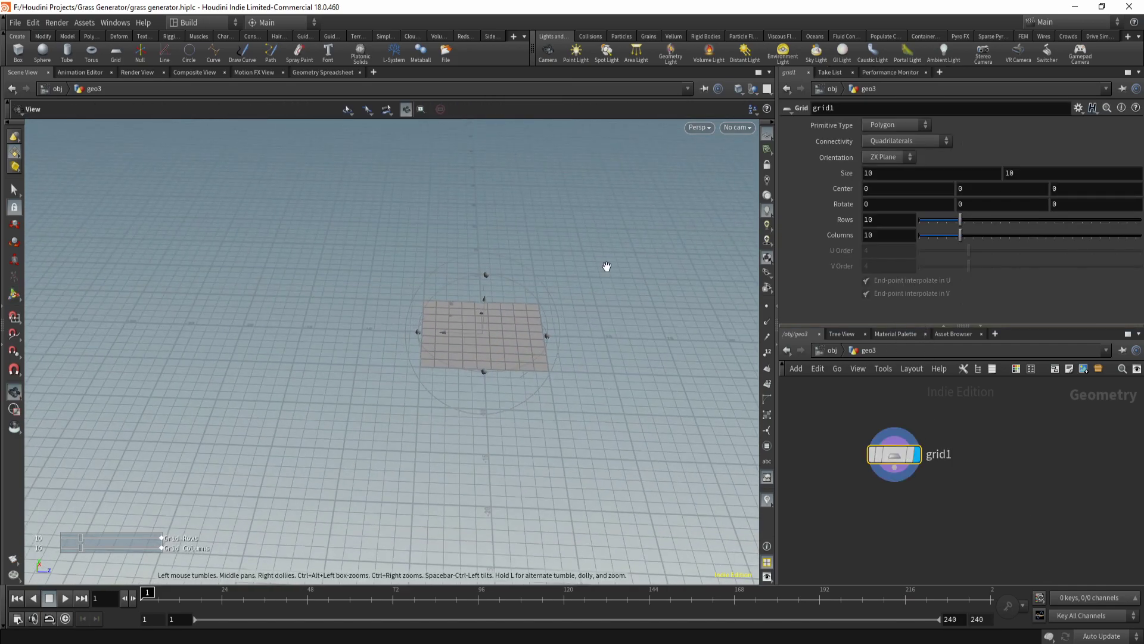
{"action": "middle_click_drag", "start_coordinate": [497, 330], "coordinate": [439, 382], "text": "alt"}
{"action": "right_click_drag", "start_coordinate": [439, 381], "coordinate": [596, 316], "text": "alt"}
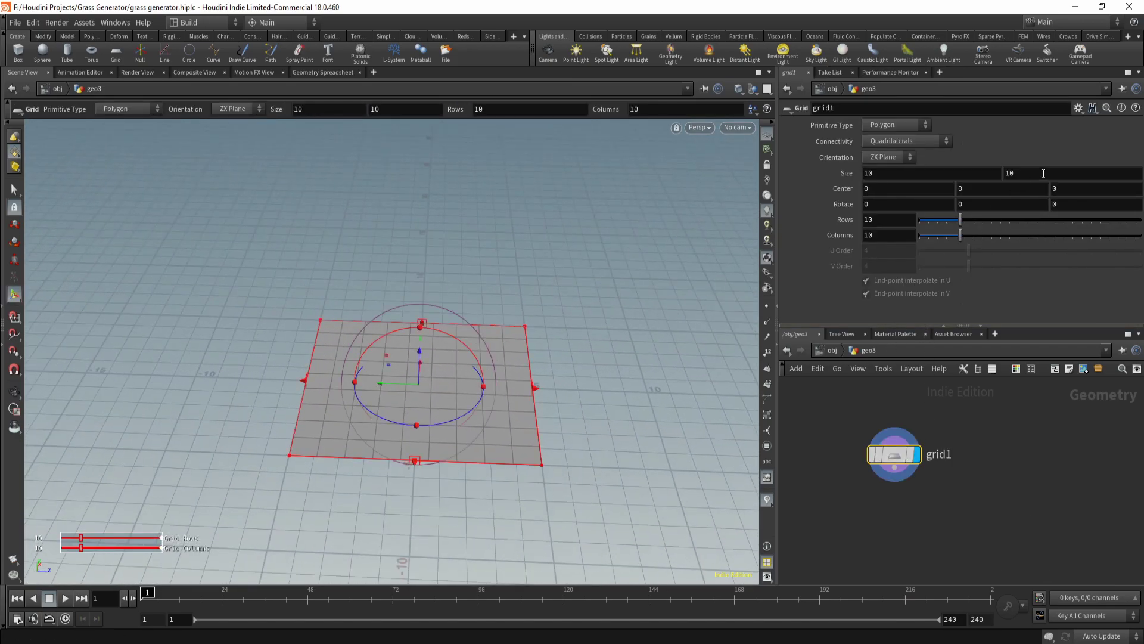
{"action": "left_click_drag", "start_coordinate": [1043, 173], "coordinate": [965, 175]}
{"action": "type", "text": "1"}
{"action": "key", "text": "Return"}
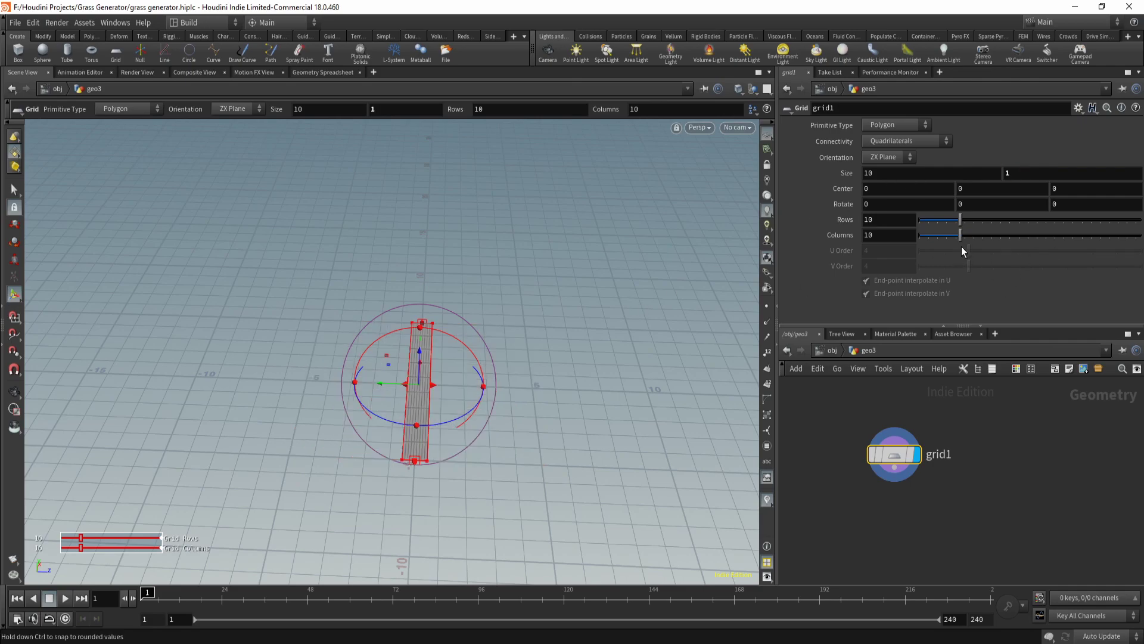
{"action": "left_click_drag", "start_coordinate": [957, 220], "coordinate": [930, 222]}
- Examine the narrow strip and its row and column subdivisions from several angles
{"action": "key", "text": "Escape"}
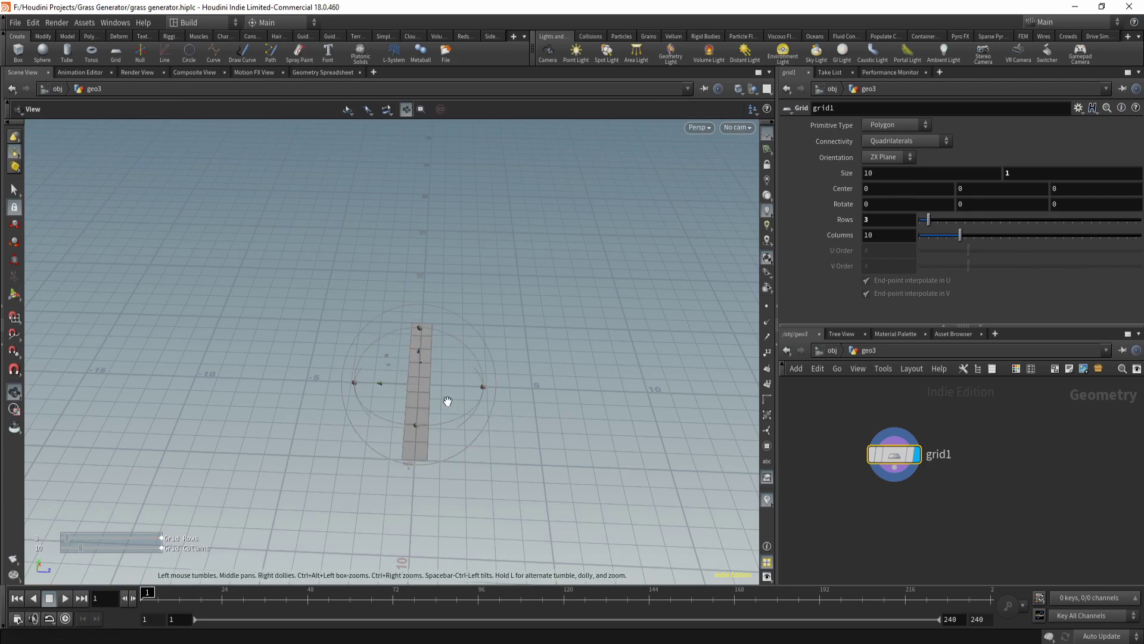
{"action": "left_click_drag", "start_coordinate": [447, 399], "coordinate": [407, 256]}
{"action": "key", "text": "Return"}
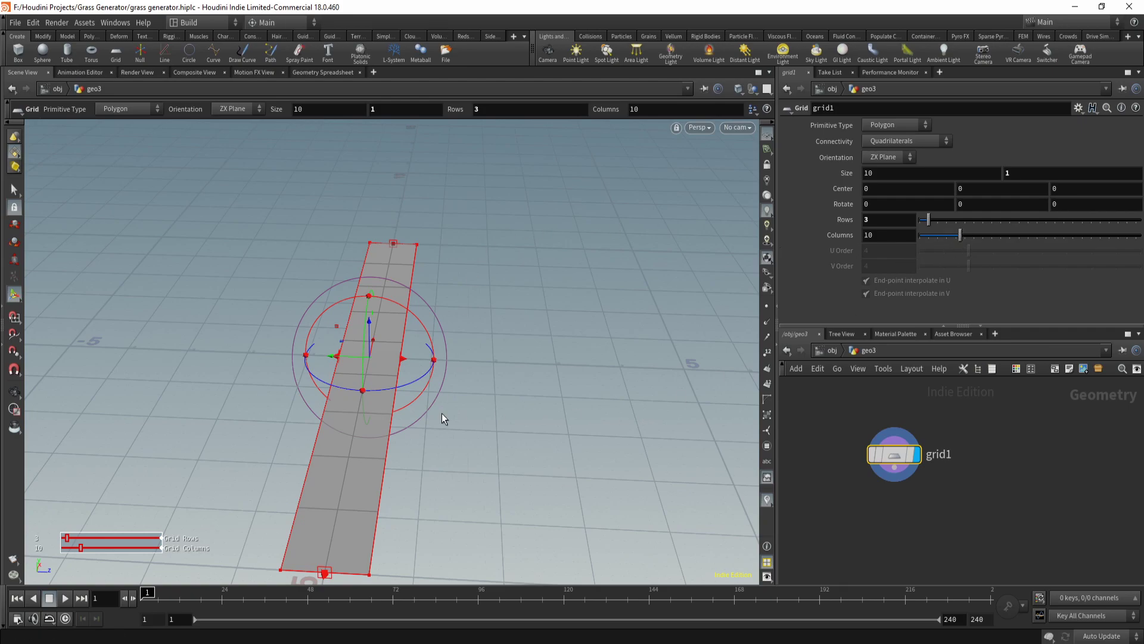
{"action": "key", "text": "Escape"}
{"action": "left_click_drag", "start_coordinate": [442, 413], "coordinate": [447, 358]}
{"action": "key", "text": "Return"}
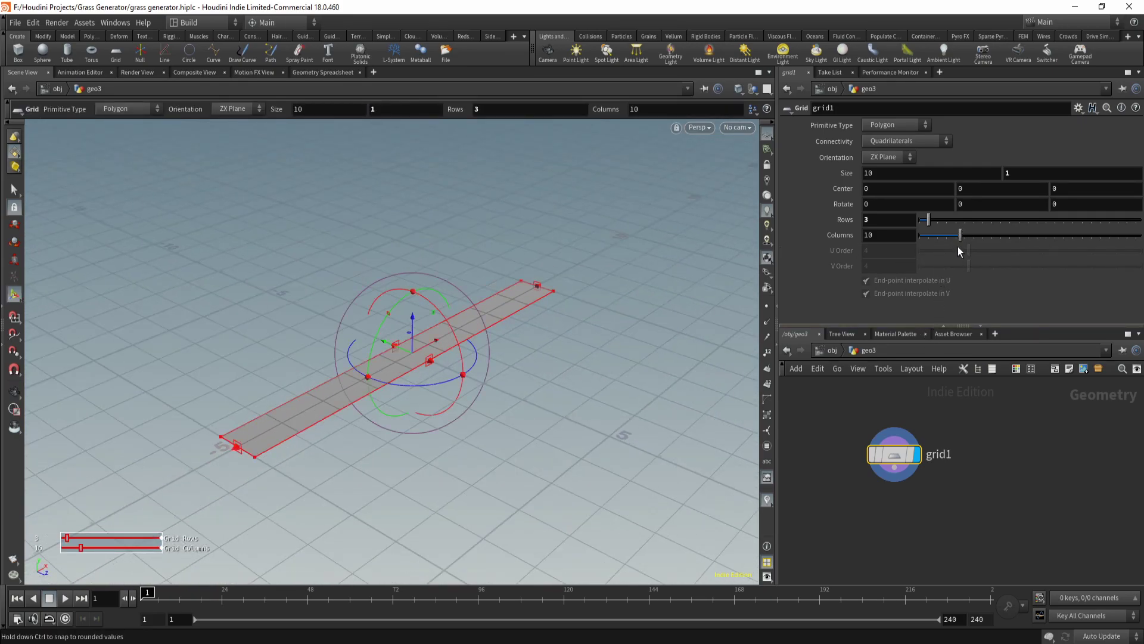
{"action": "mouse_move", "coordinate": [958, 241]}
{"action": "left_mouse_down"}
{"action": "mouse_move", "coordinate": [941, 241]}
{"action": "mouse_move", "coordinate": [961, 243]}
{"action": "left_mouse_up"}
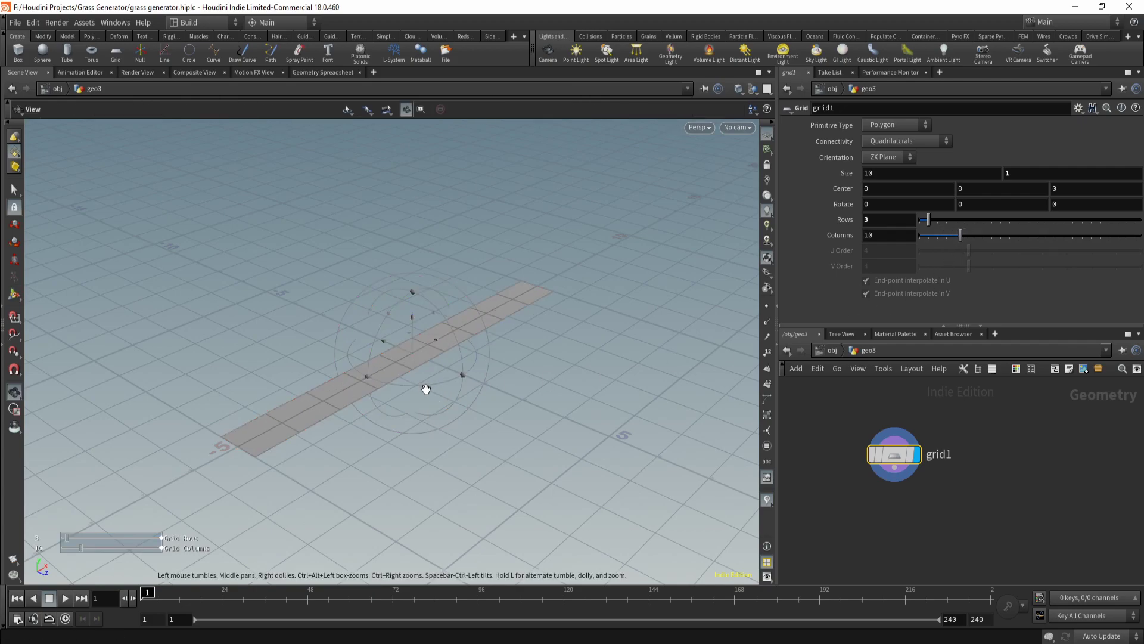
{"action": "left_click_drag", "start_coordinate": [426, 389], "coordinate": [396, 429]}
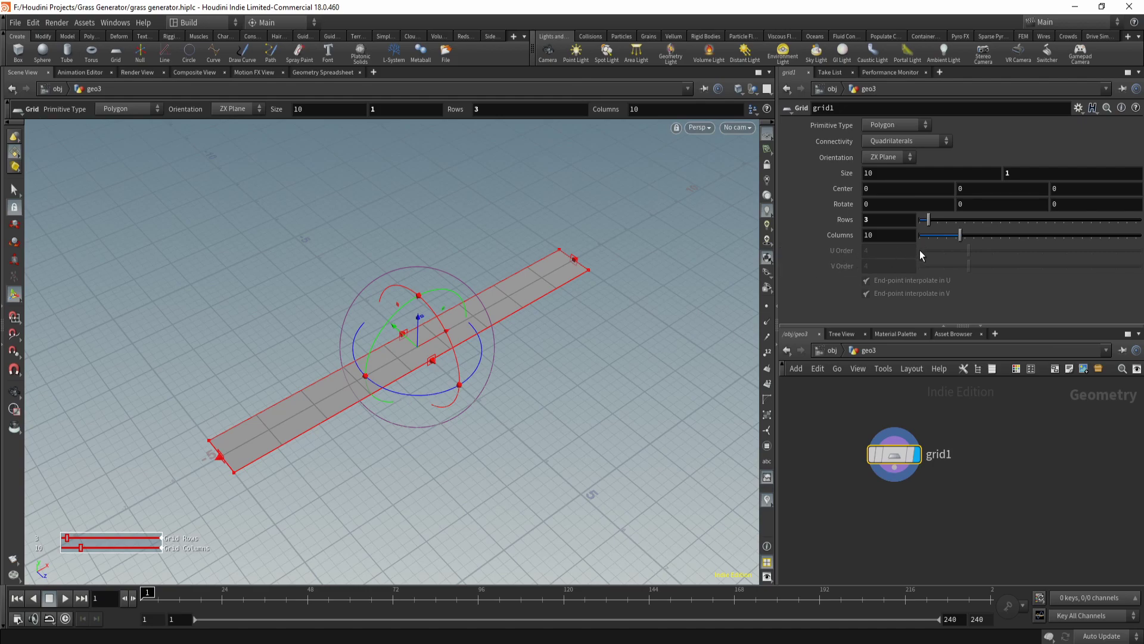
- Add a Bend node below grid1, wired from the grid's output into its first input, and display it
{"action": "key", "text": "Tab"}
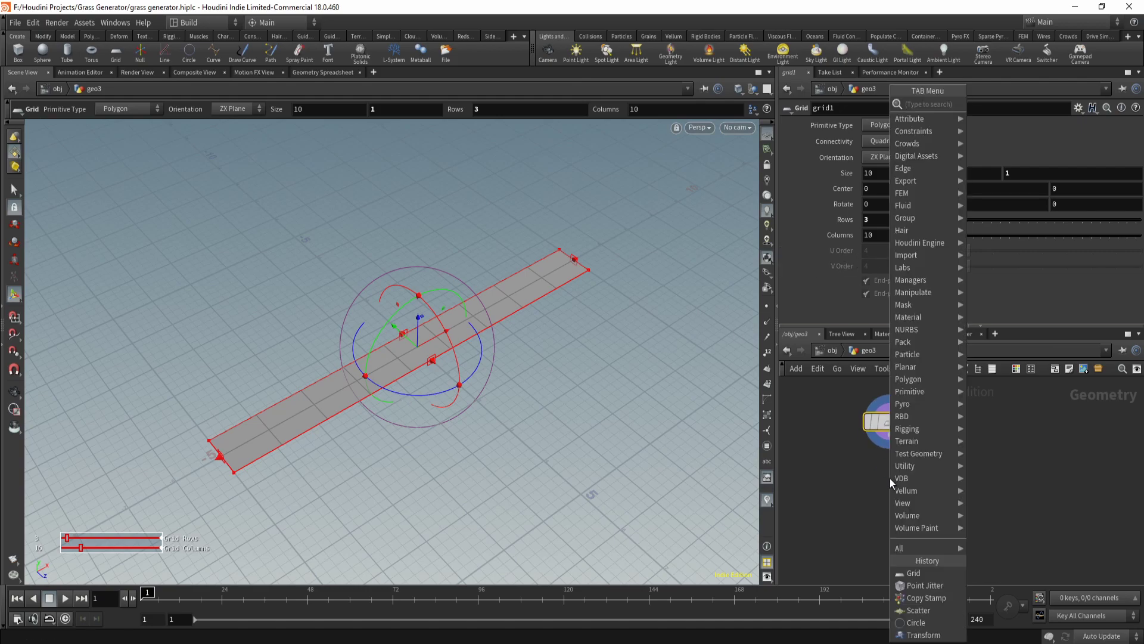
{"action": "type", "text": "be"}
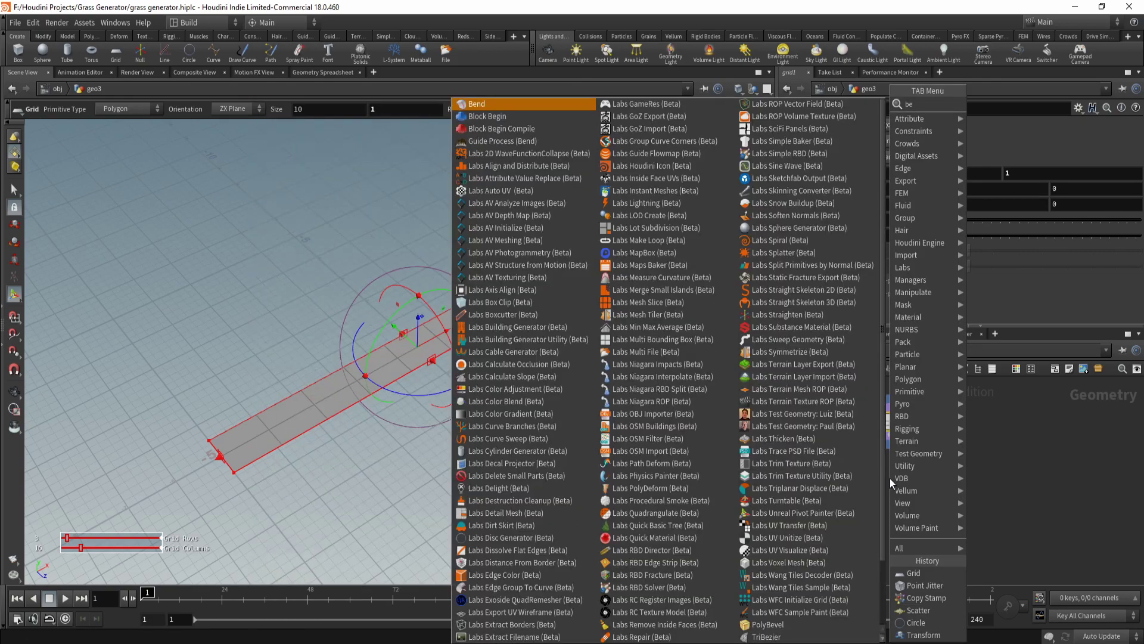
{"action": "key", "text": "Return"}
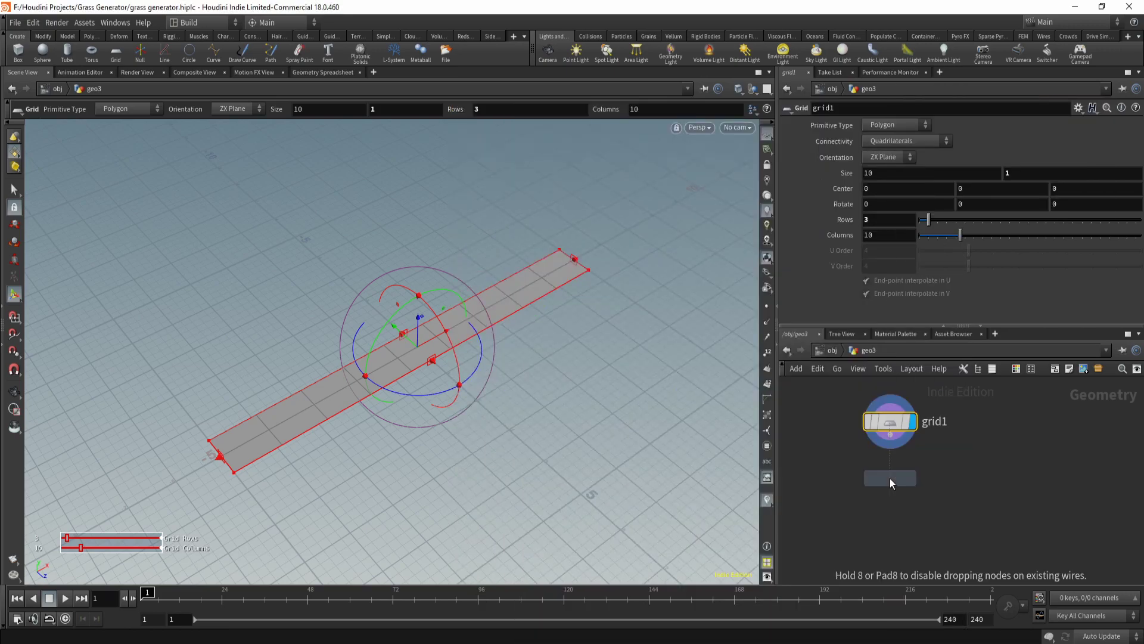
{"action": "left_click", "coordinate": [890, 478]}
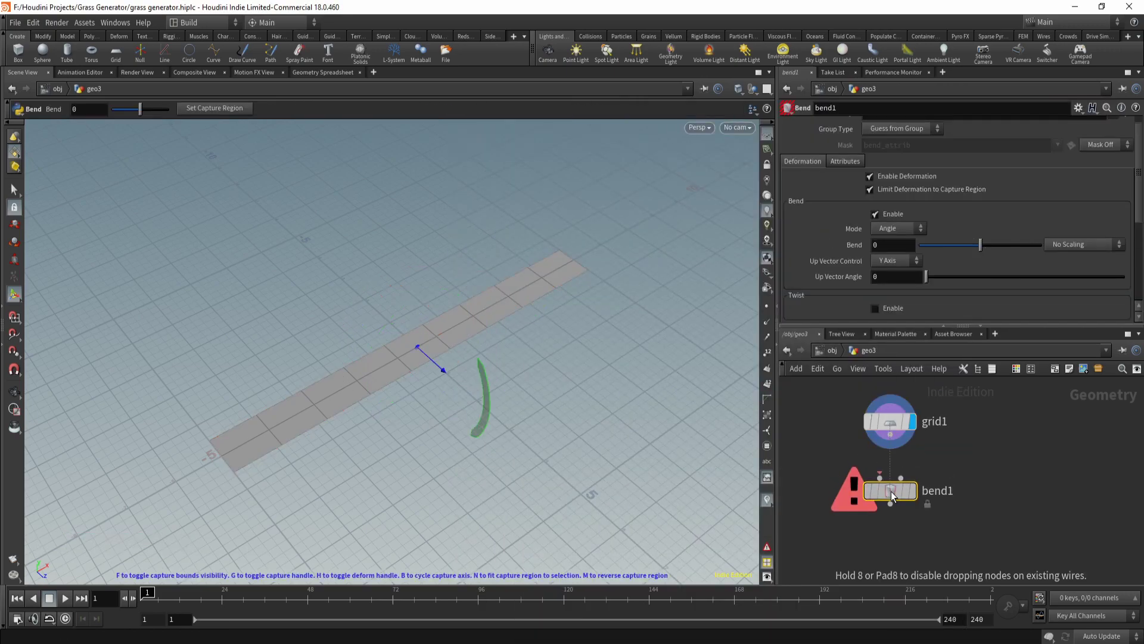
{"action": "left_click", "coordinate": [892, 435]}
{"action": "left_click", "coordinate": [880, 478]}
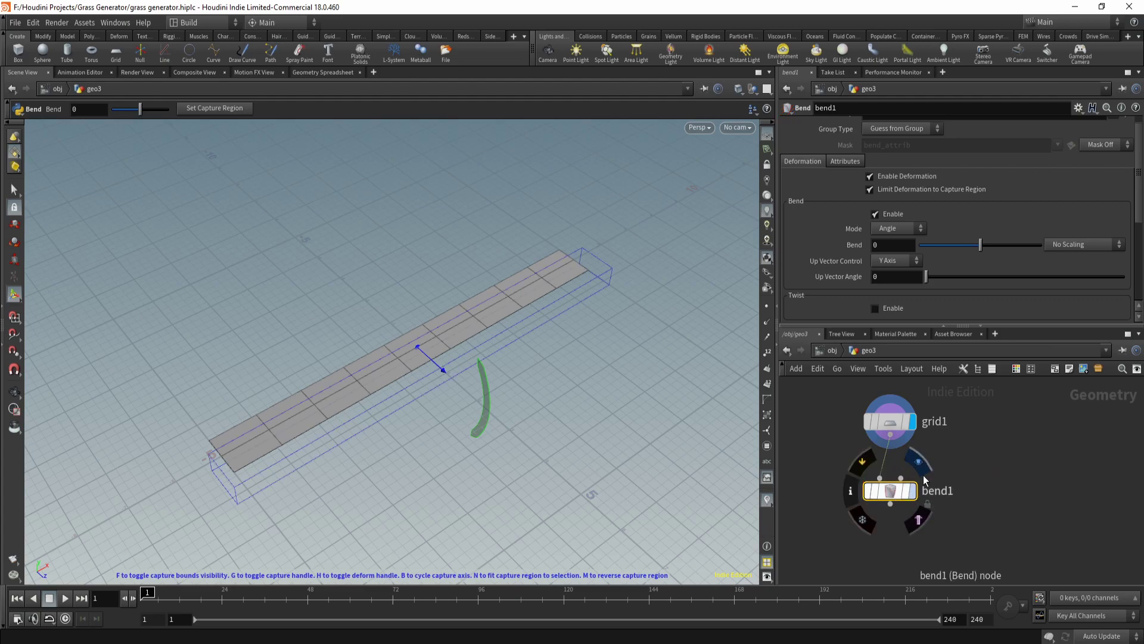
{"action": "left_click", "coordinate": [927, 469]}
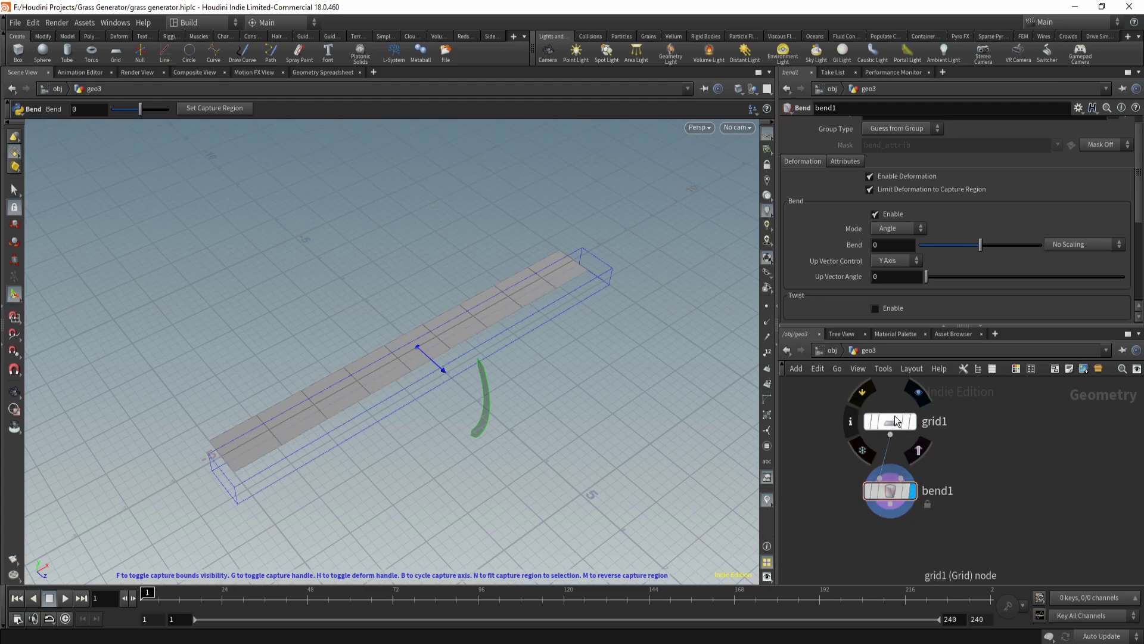
- Display and select the grid1 node again, and set its center X to 5
{"action": "left_click", "coordinate": [911, 397]}
{"action": "left_click", "coordinate": [877, 429]}
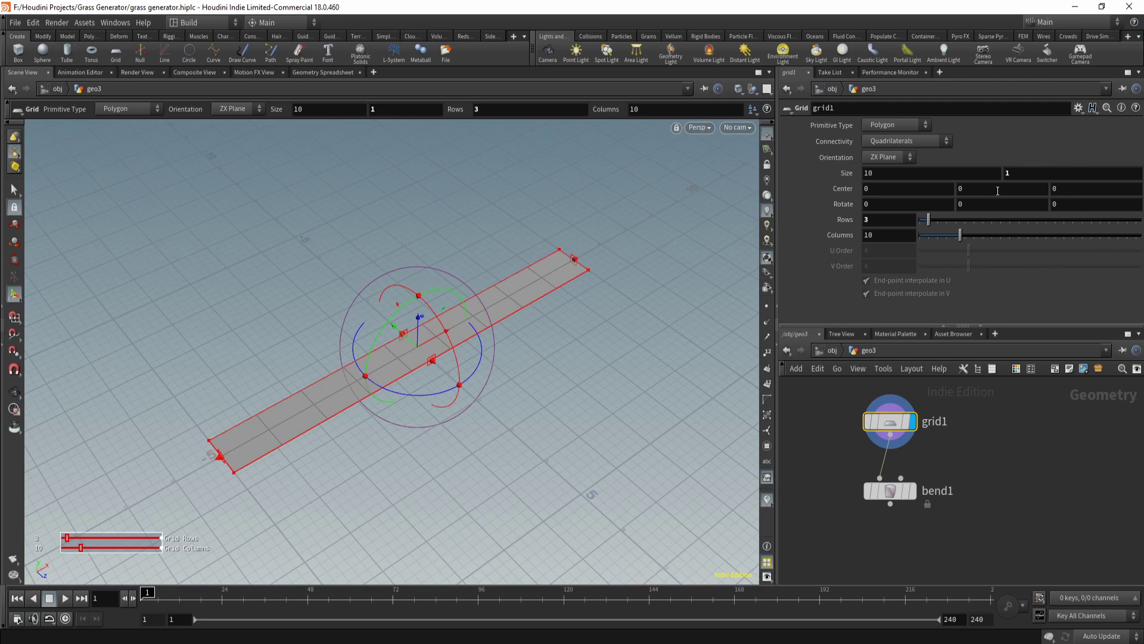
{"action": "left_click_drag", "start_coordinate": [1096, 192], "coordinate": [1052, 192]}
{"action": "left_click_drag", "start_coordinate": [894, 188], "coordinate": [706, 186]}
{"action": "type", "text": "5"}
{"action": "key", "text": "Return"}
- Switch the display to the bend1 node and select it to show its parameters
{"action": "key", "text": "Escape"}
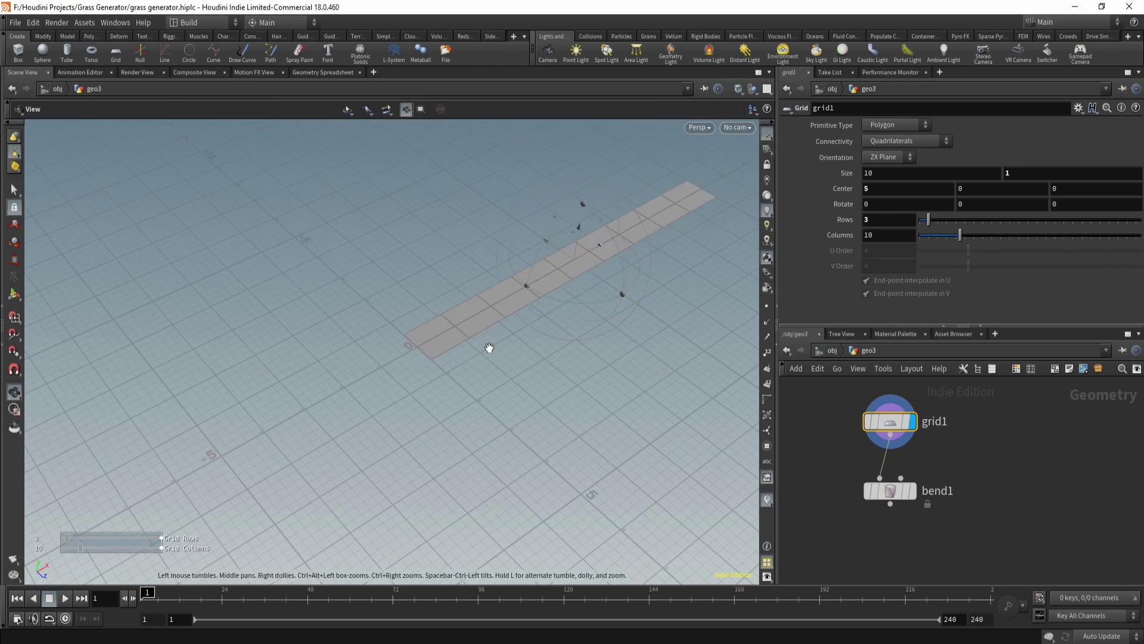
{"action": "left_click_drag", "start_coordinate": [489, 348], "coordinate": [394, 358]}
{"action": "key", "text": "Return"}
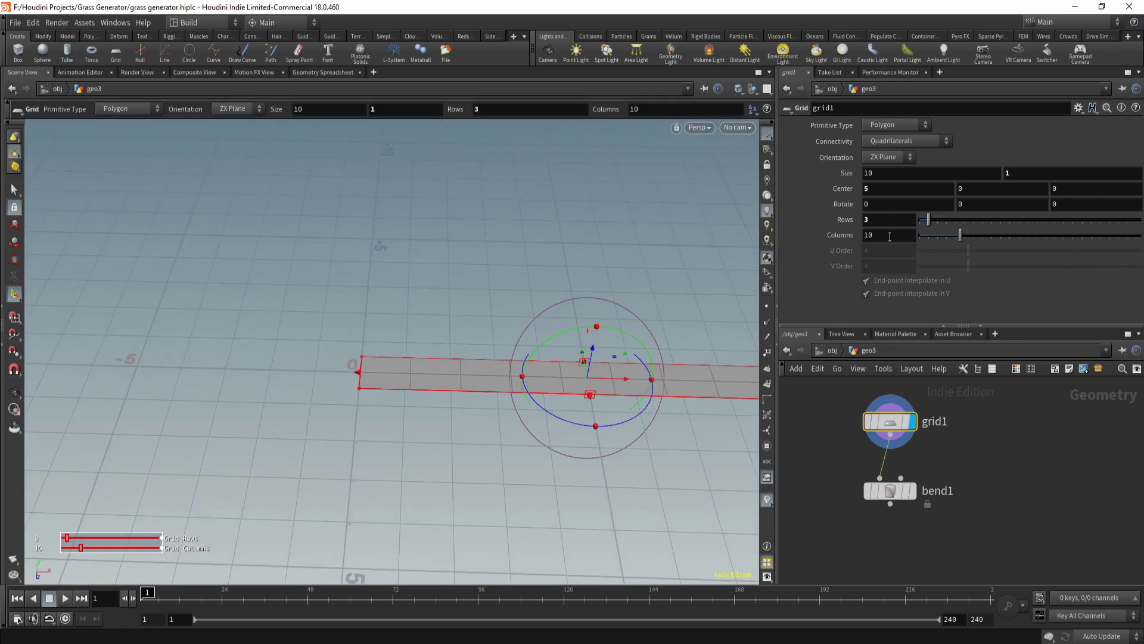
{"action": "right_click_drag", "start_coordinate": [541, 398], "coordinate": [582, 378], "text": "alt"}
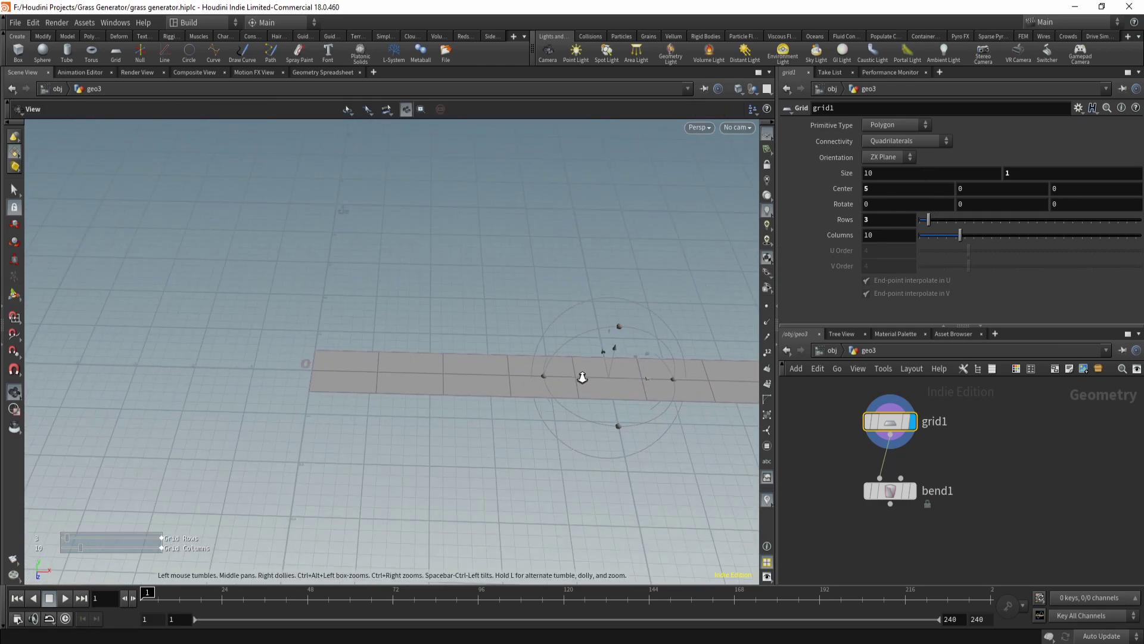
{"action": "middle_click_drag", "start_coordinate": [582, 378], "coordinate": [423, 382], "text": "alt"}
{"action": "scroll", "coordinate": [423, 382], "scroll_direction": "down", "scroll_amount": 3}
{"action": "key", "text": "Return"}
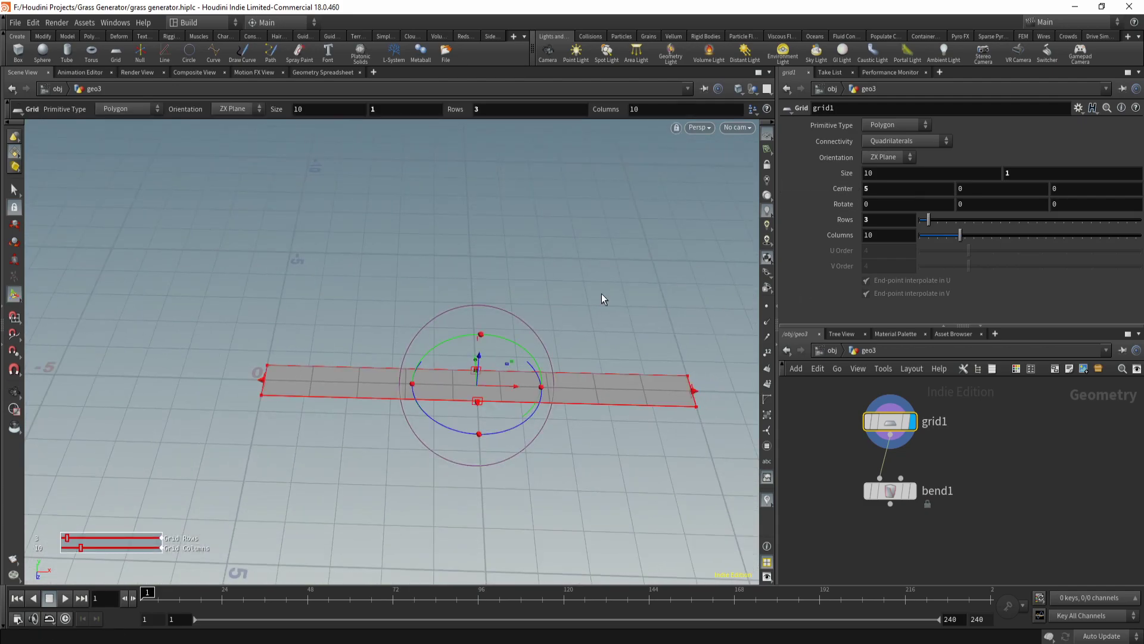
{"action": "mouse_move", "coordinate": [894, 491]}
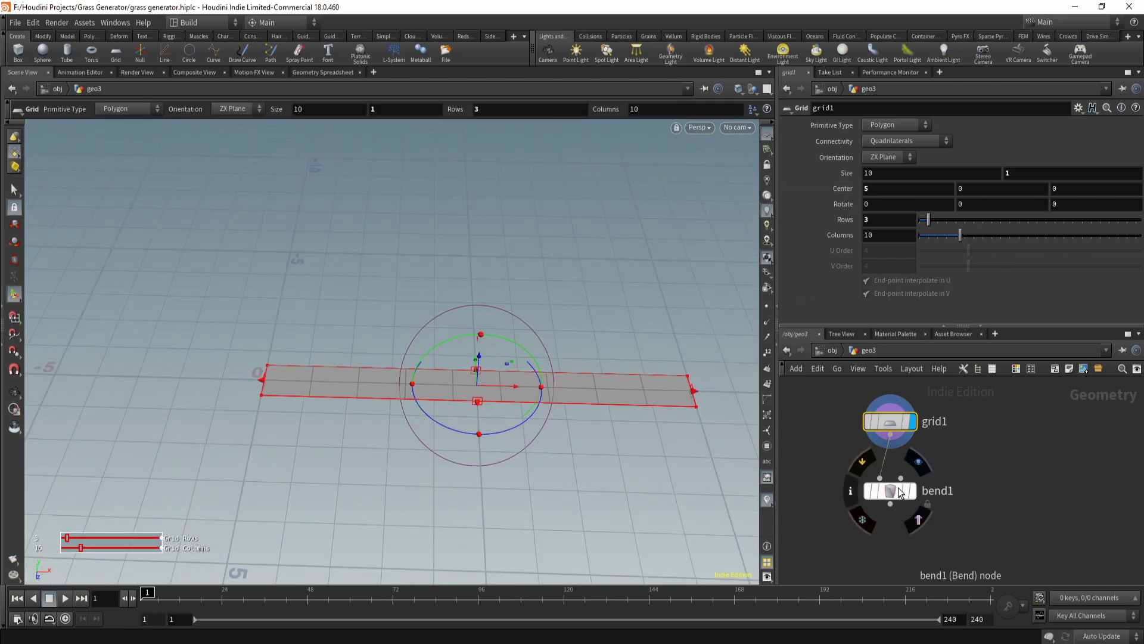
{"action": "left_click", "coordinate": [917, 466]}
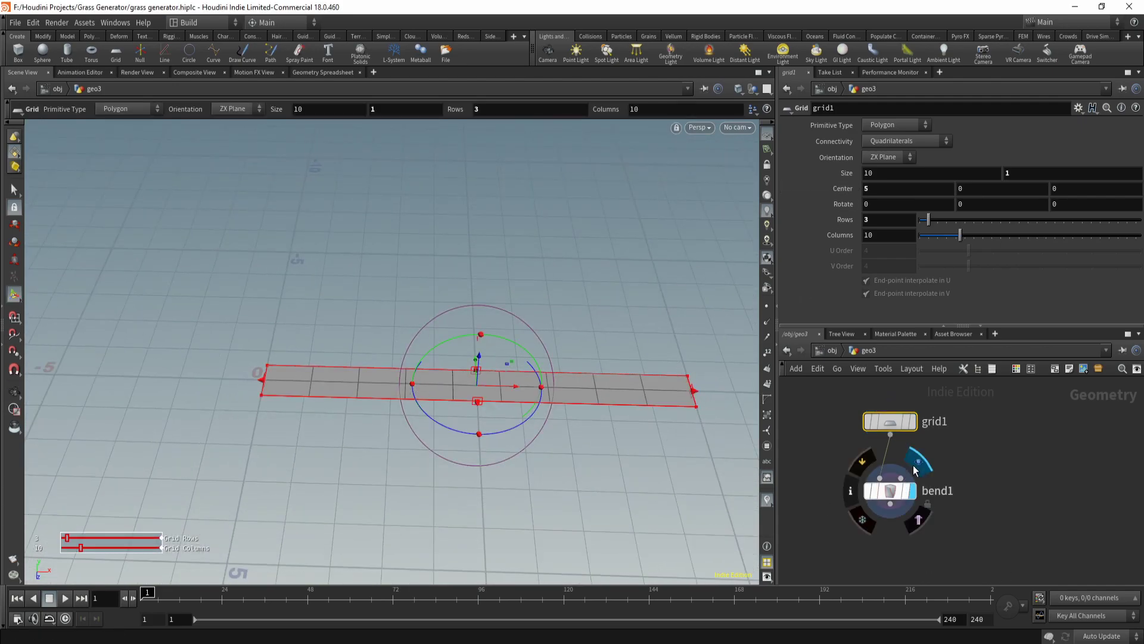
{"action": "left_click", "coordinate": [892, 497]}
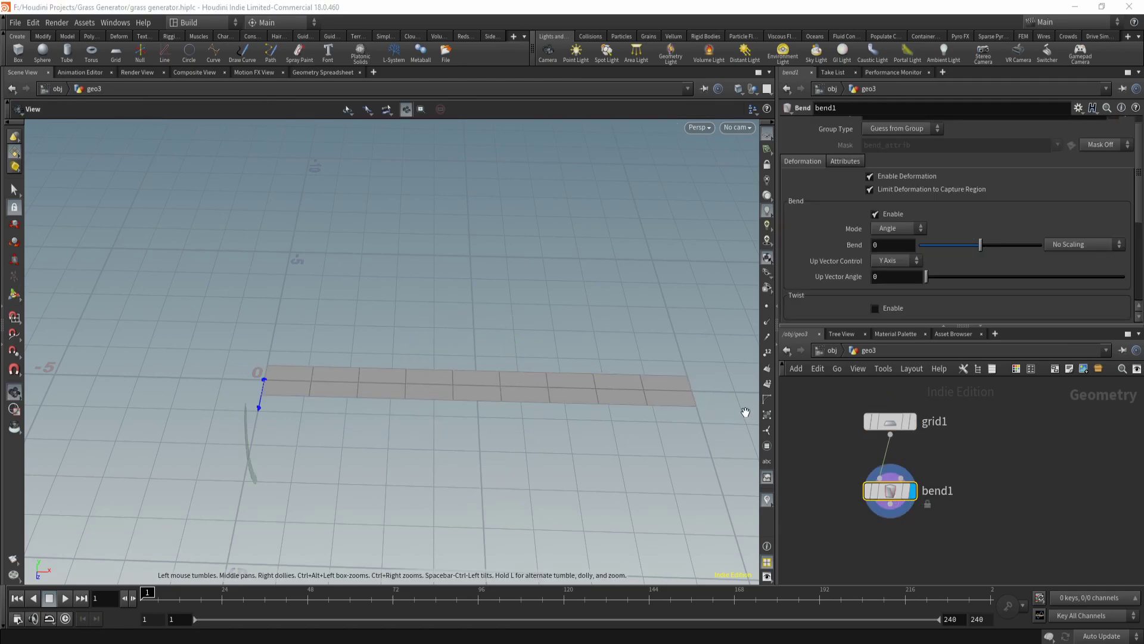
- Set the Bend capture region along the strip's centre line, from the origin end to the far end, about 10.13 long
{"action": "scroll", "coordinate": [826, 226], "scroll_direction": "down", "scroll_amount": 5}
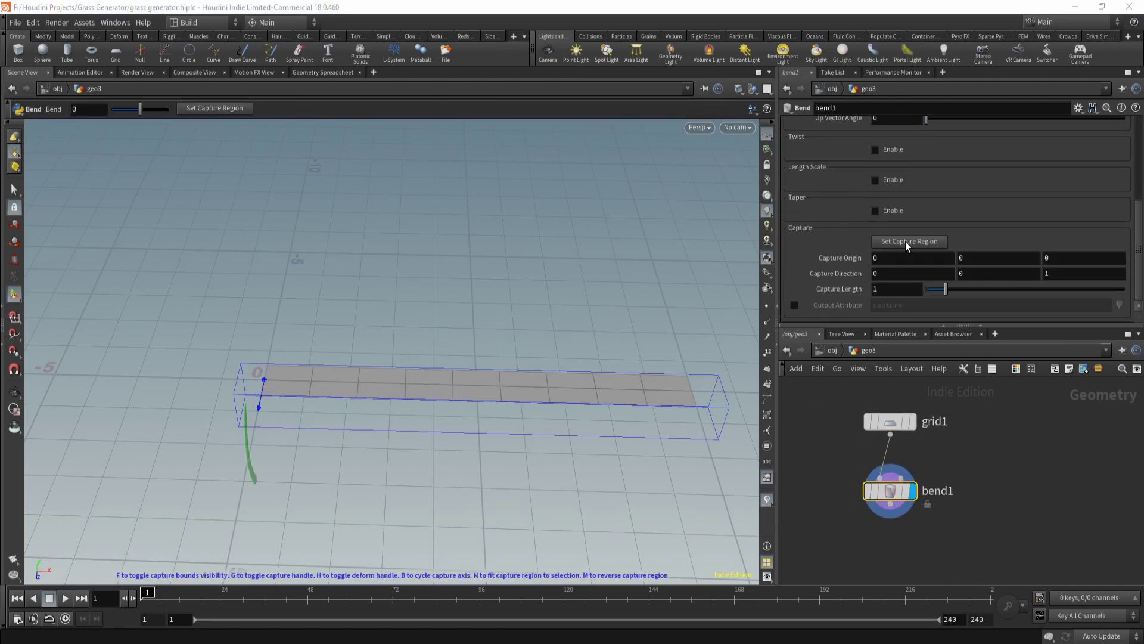
{"action": "left_click", "coordinate": [906, 242]}
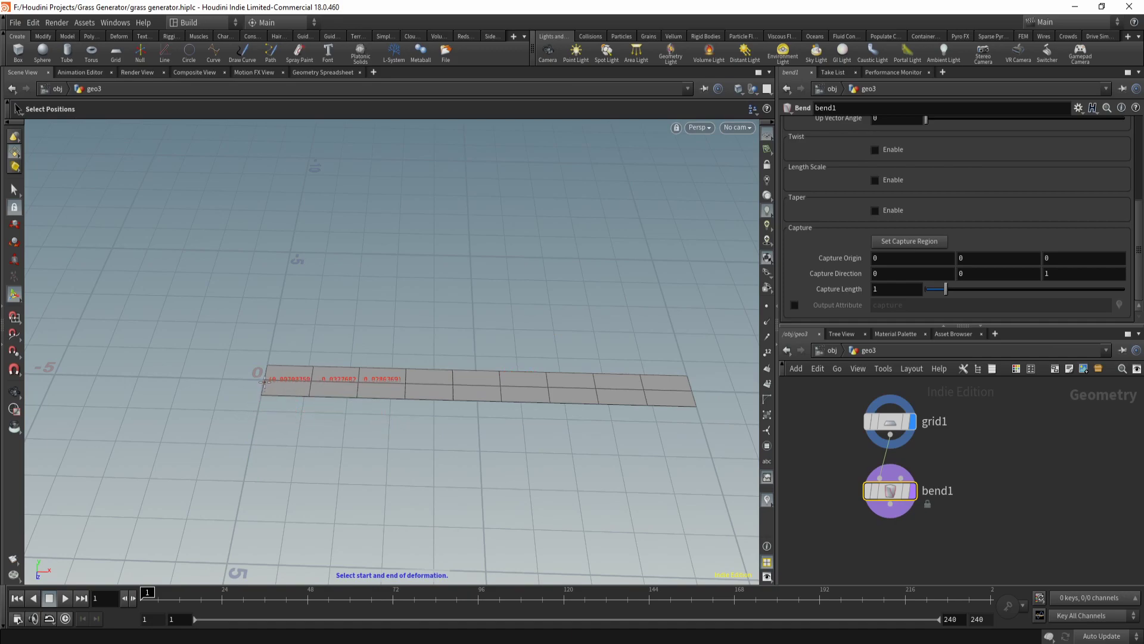
{"action": "left_click_drag", "start_coordinate": [264, 379], "coordinate": [693, 390]}
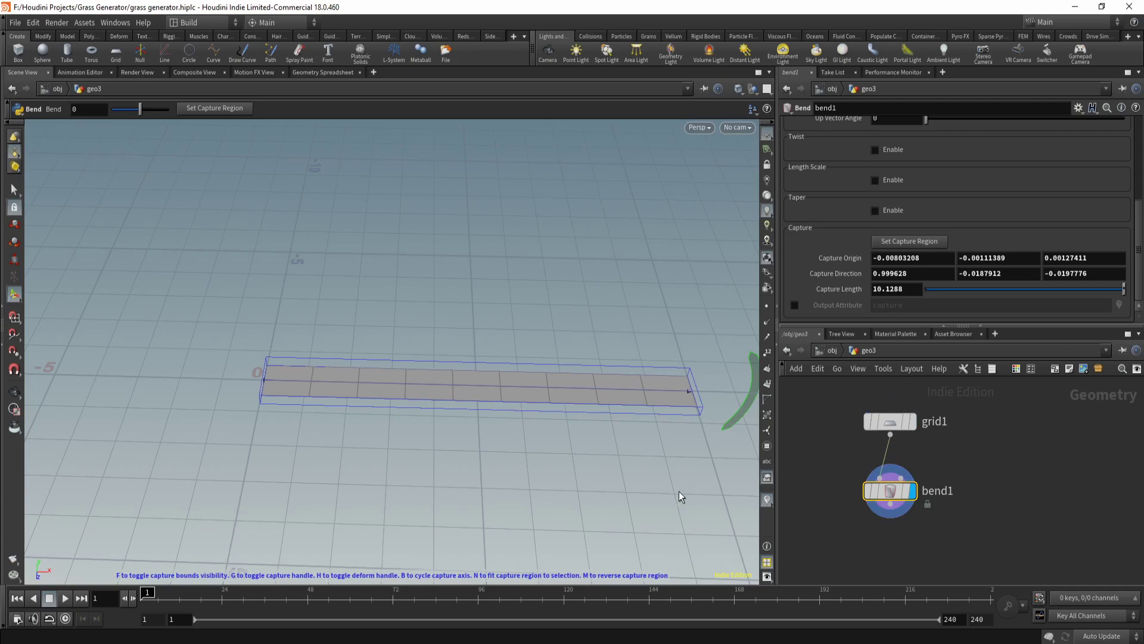
- Set the Bend node's capture length to 10
{"action": "left_click", "coordinate": [906, 294]}
{"action": "type", "text": "10"}
{"action": "key", "text": "Return"}
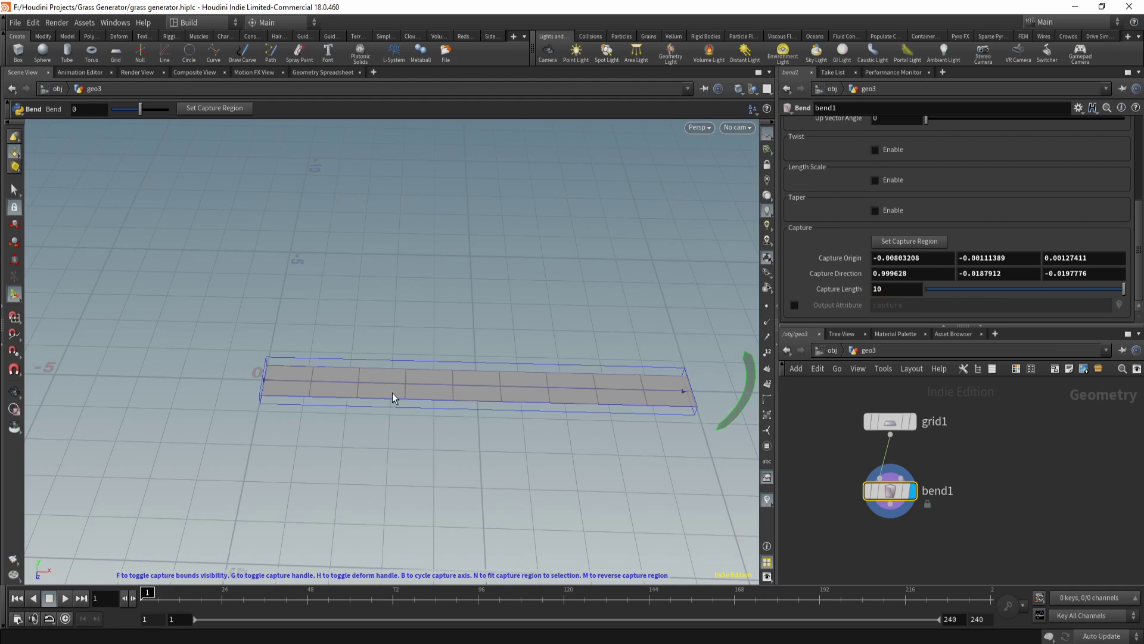
- Try a bend angle of -90 on the flat strip
{"action": "scroll", "coordinate": [849, 235], "scroll_direction": "up", "scroll_amount": 5}
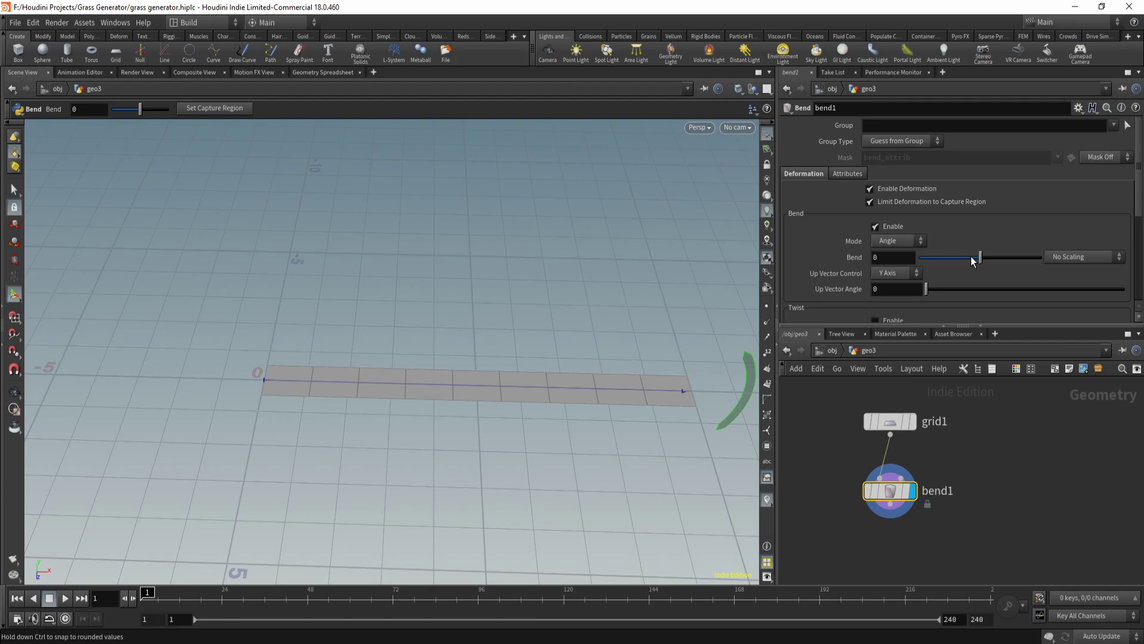
{"action": "left_click_drag", "start_coordinate": [981, 257], "coordinate": [918, 250]}
{"action": "key", "text": "Escape"}
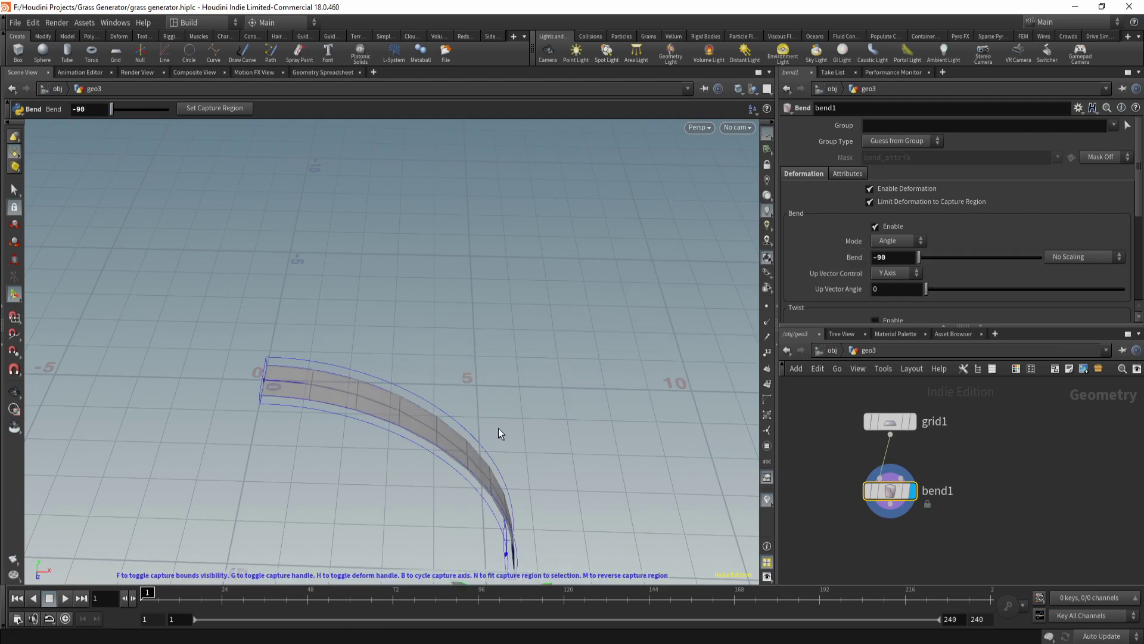
{"action": "left_click_drag", "start_coordinate": [399, 413], "coordinate": [452, 379], "text": "alt"}
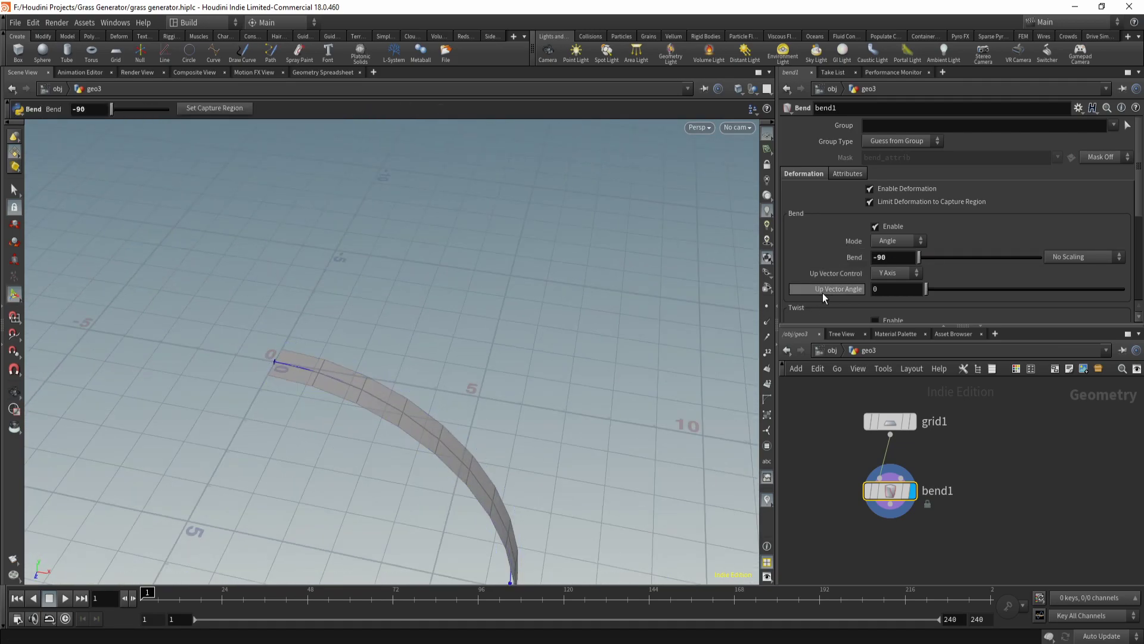
{"action": "scroll", "coordinate": [831, 231], "scroll_direction": "down", "scroll_amount": 5}
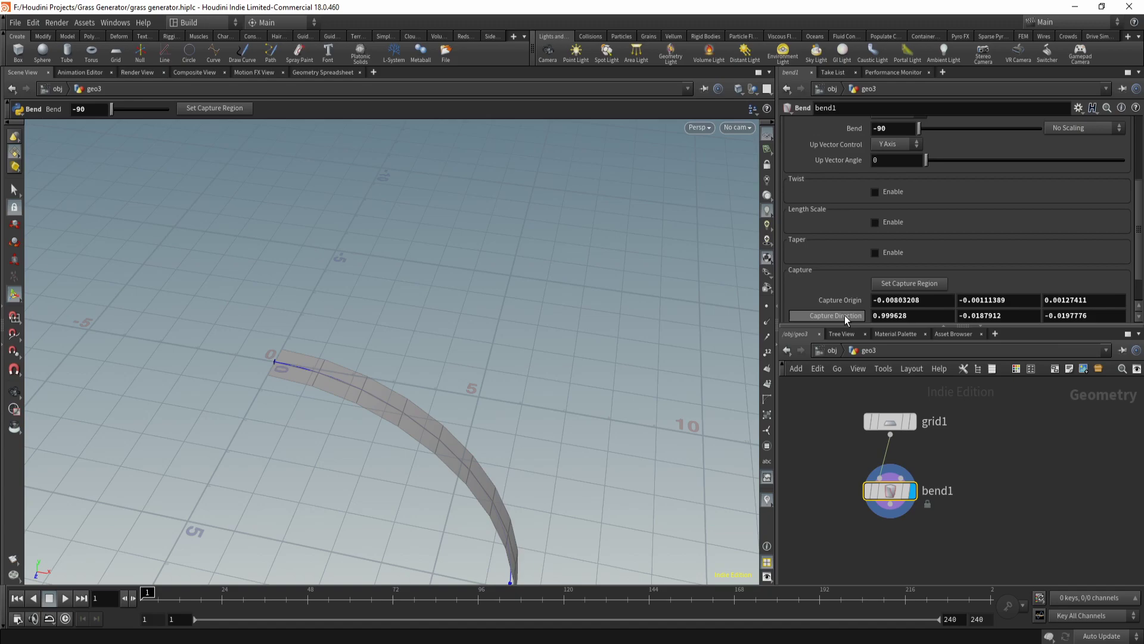
- Reset the bend angle to 0
{"action": "scroll", "coordinate": [891, 199], "scroll_direction": "up", "scroll_amount": 2}
{"action": "double_click", "coordinate": [894, 177]}
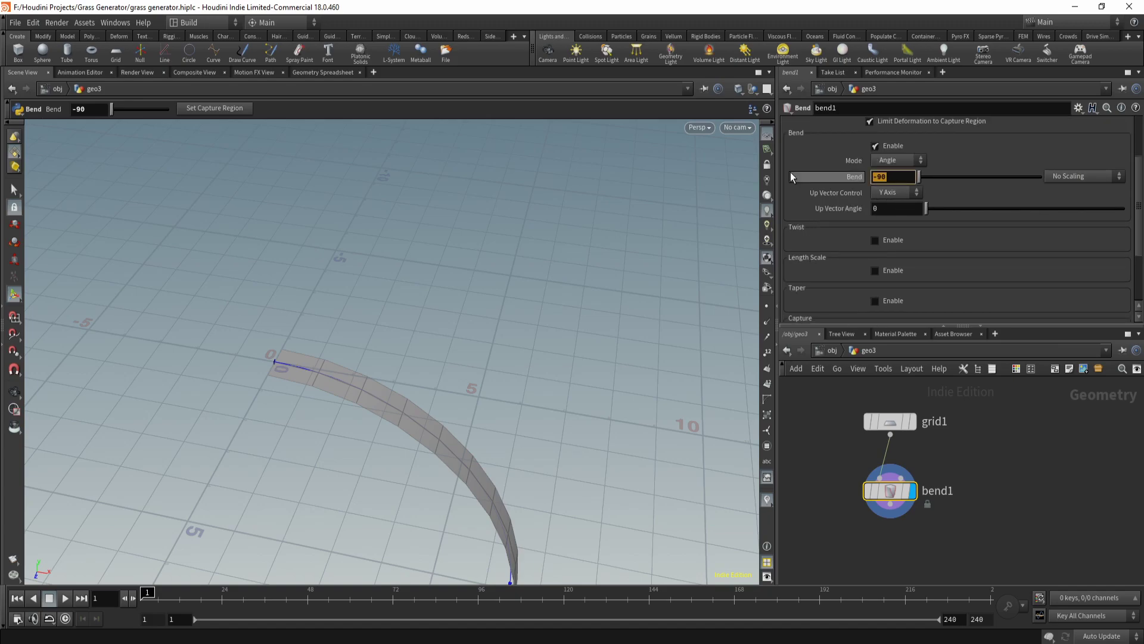
{"action": "type", "text": "0"}
{"action": "key", "text": "Return"}
- Enable Taper on the Bend node and set the Taper value to 0 so the strip narrows to a point
{"action": "scroll", "coordinate": [877, 281], "scroll_direction": "down", "scroll_amount": 1}
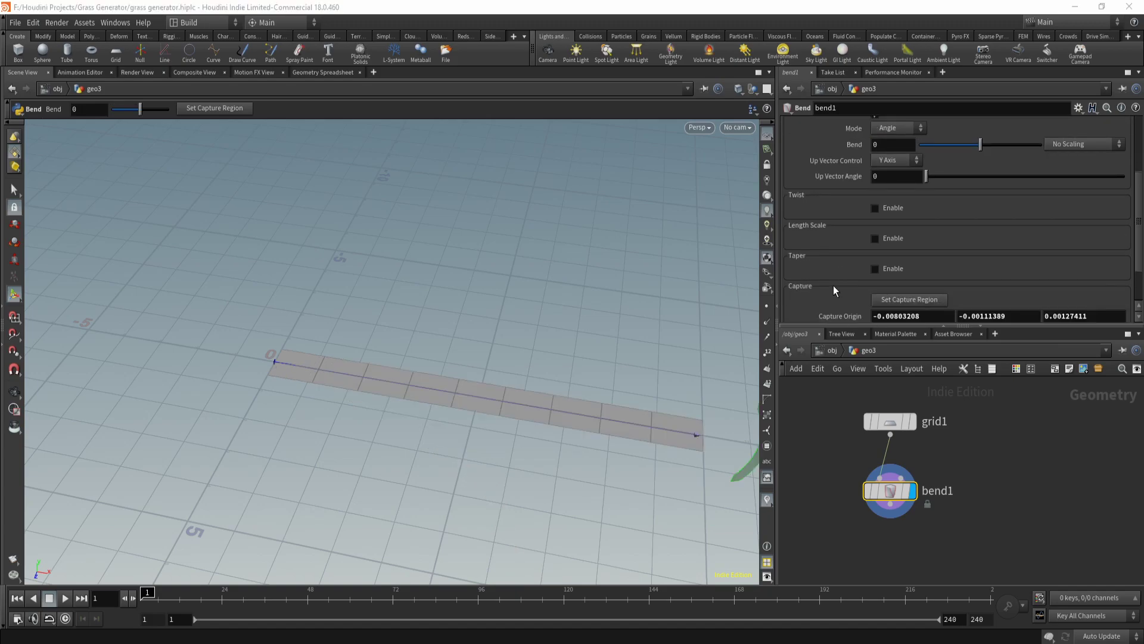
{"action": "left_click_drag", "start_coordinate": [503, 447], "coordinate": [475, 304], "text": "alt"}
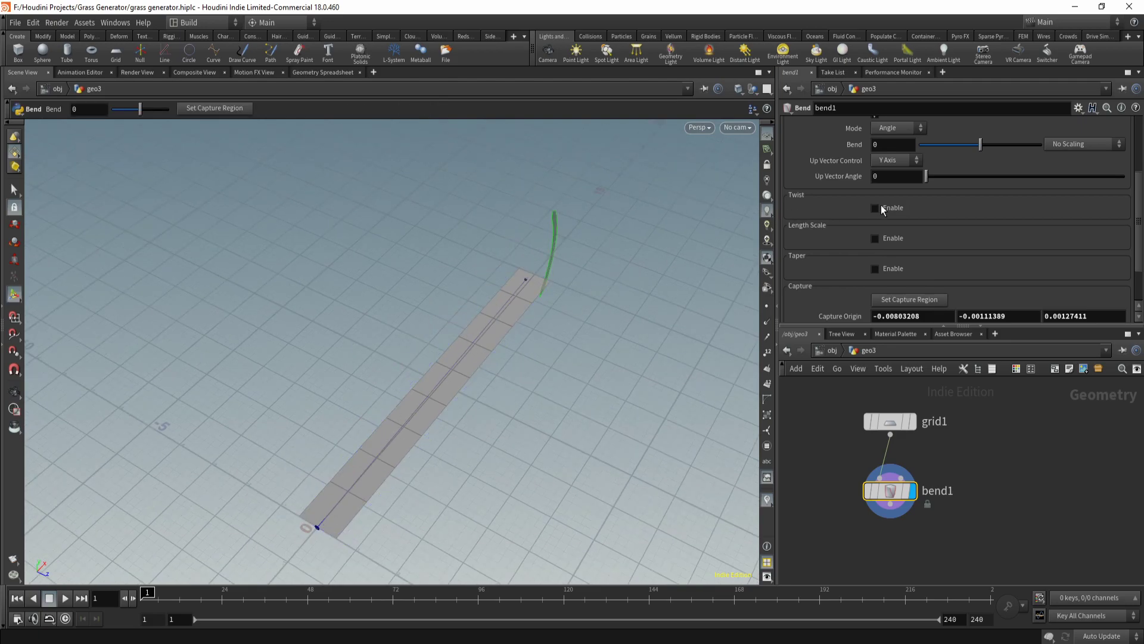
{"action": "left_click", "coordinate": [874, 269]}
{"action": "scroll", "coordinate": [846, 298], "scroll_direction": "down", "scroll_amount": 1}
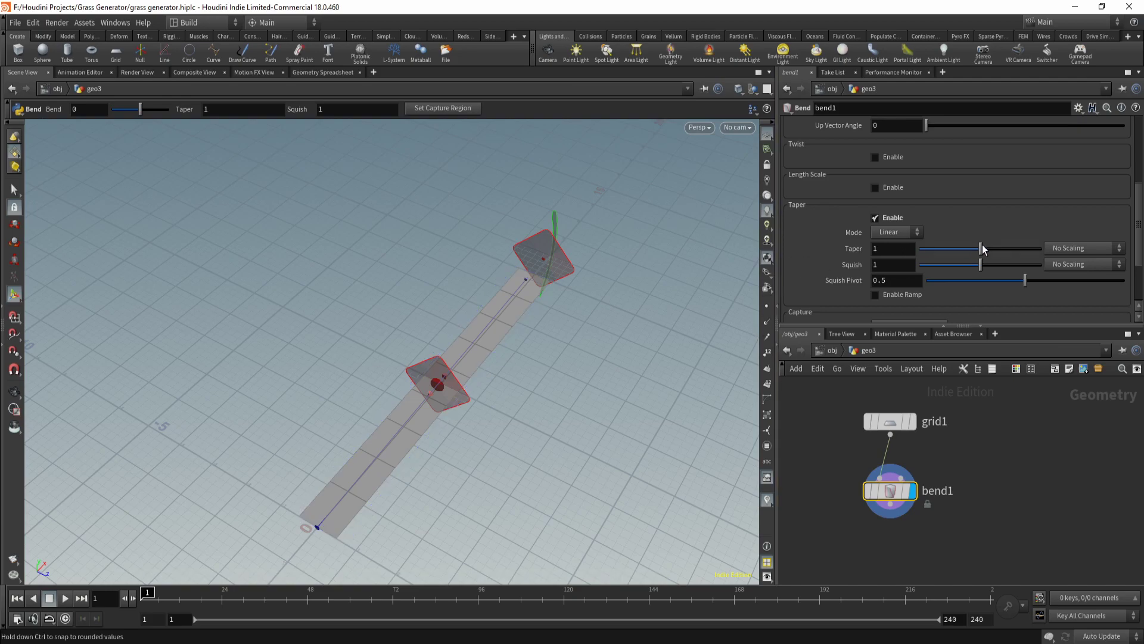
{"action": "left_click_drag", "start_coordinate": [983, 244], "coordinate": [890, 248]}
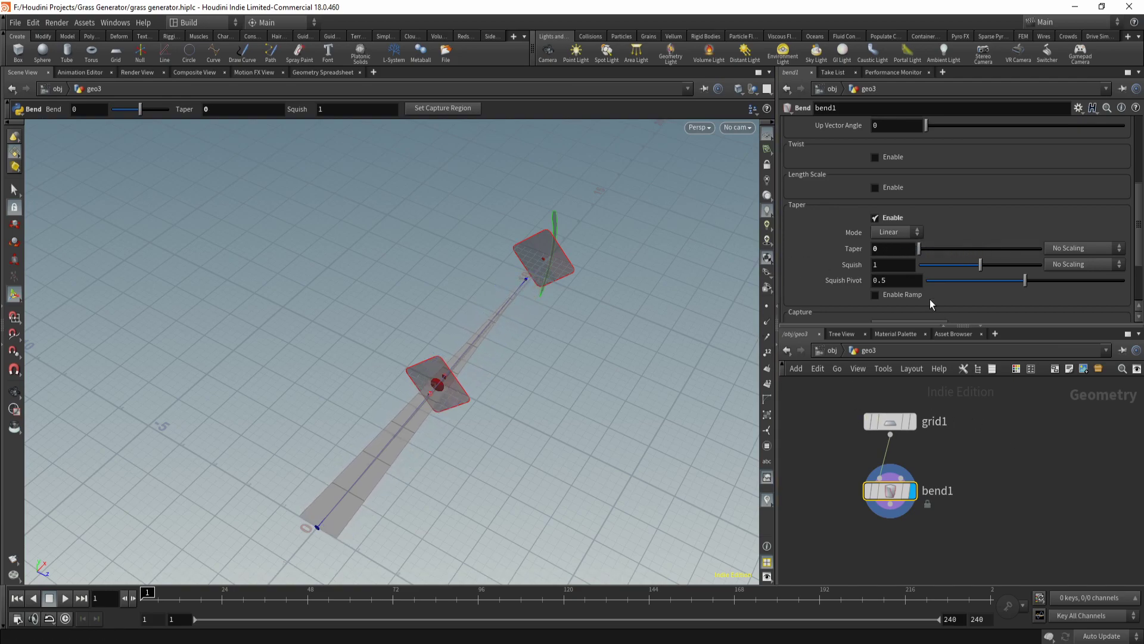
- Set the bend angle of the tapered strip to -90
{"action": "scroll", "coordinate": [921, 250], "scroll_direction": "up", "scroll_amount": 3}
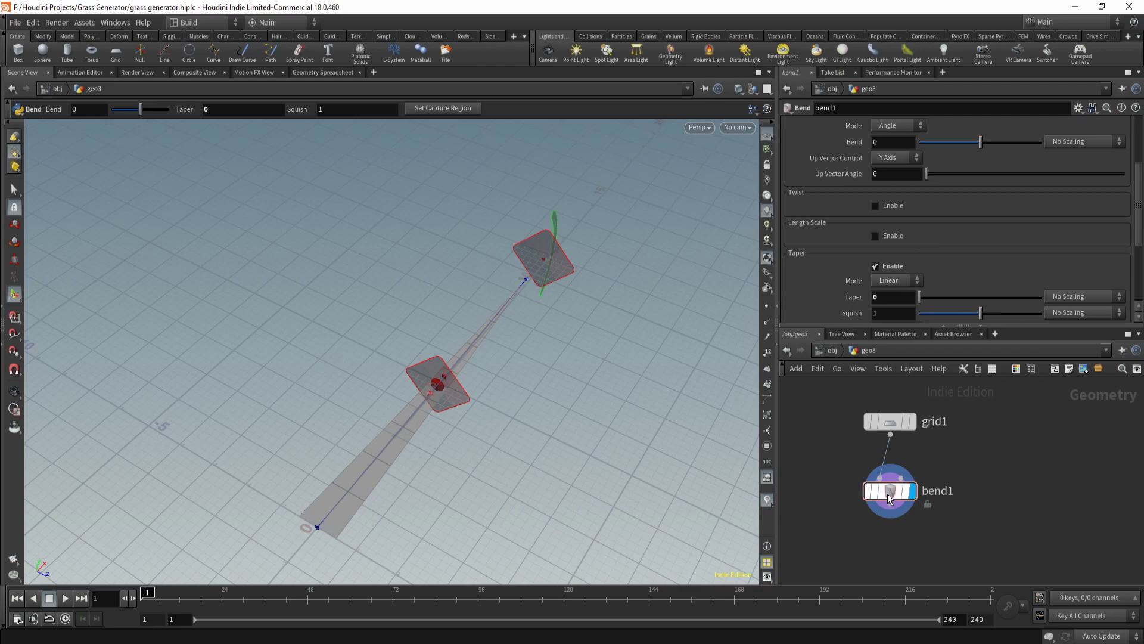
{"action": "left_click_drag", "start_coordinate": [981, 142], "coordinate": [837, 145]}
{"action": "key", "text": "Escape"}
{"action": "left_click_drag", "start_coordinate": [373, 395], "coordinate": [519, 263]}
{"action": "key", "text": "Return"}
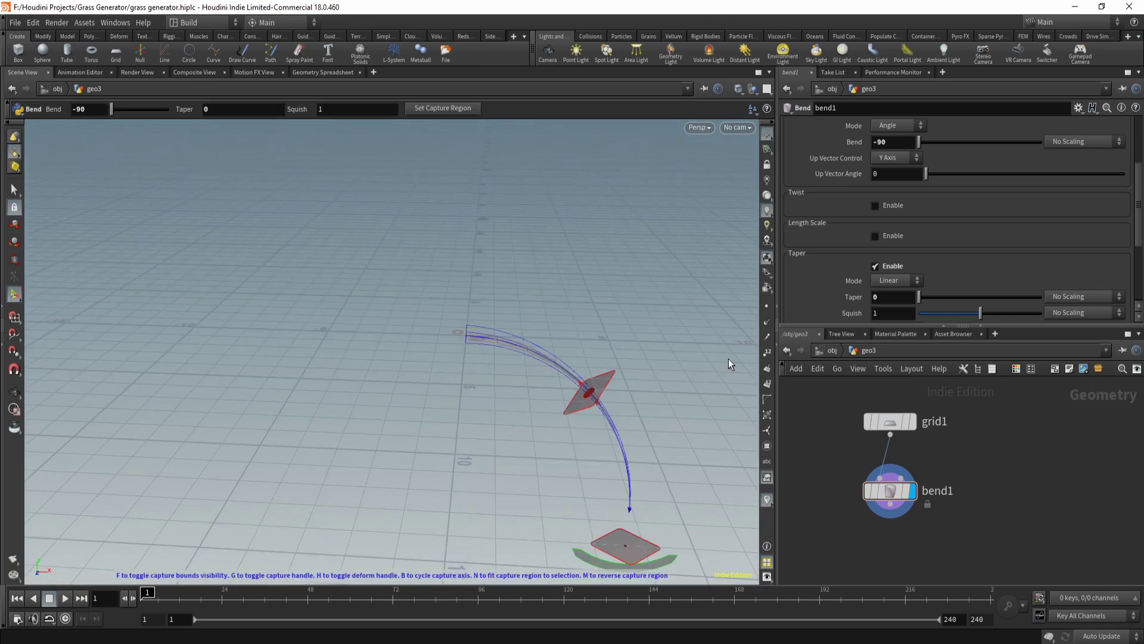
- Add a Transform node below bend1, wired from the bend's output, and display it
{"action": "key", "text": "Tab"}
{"action": "mouse_move", "coordinate": [900, 485]}
{"action": "type", "text": "tran"}
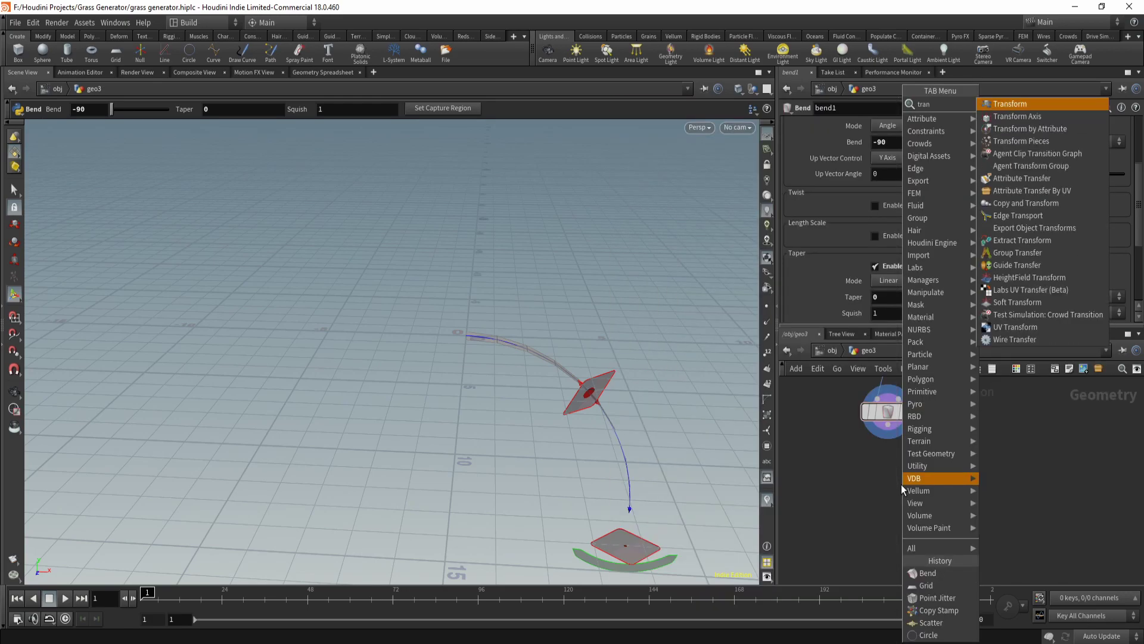
{"action": "key", "text": "Return"}
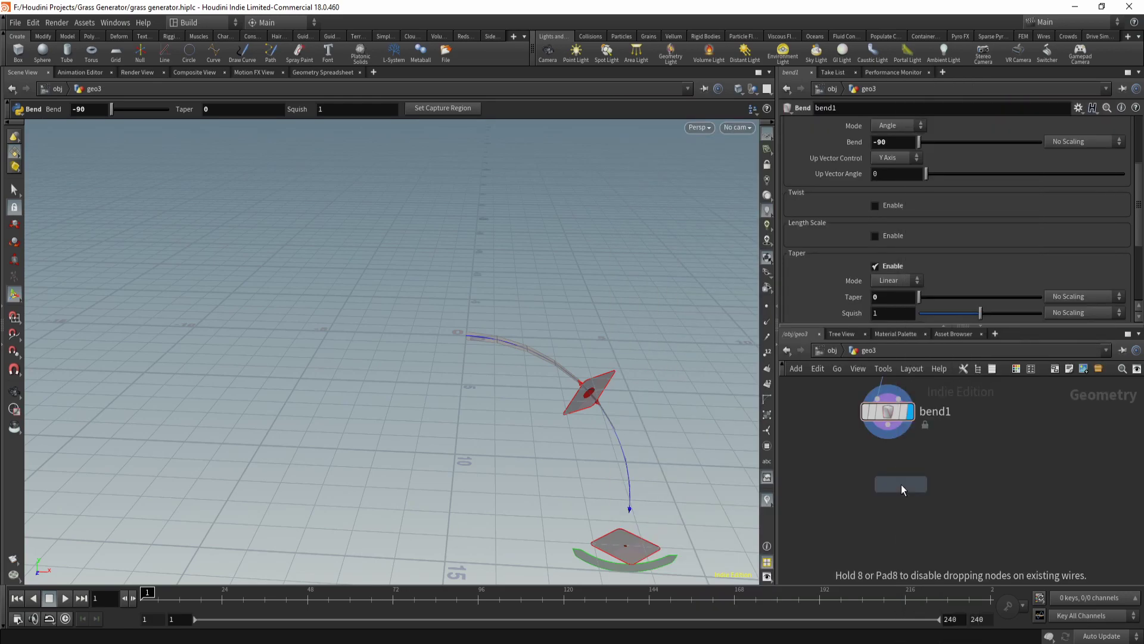
{"action": "left_click", "coordinate": [887, 484]}
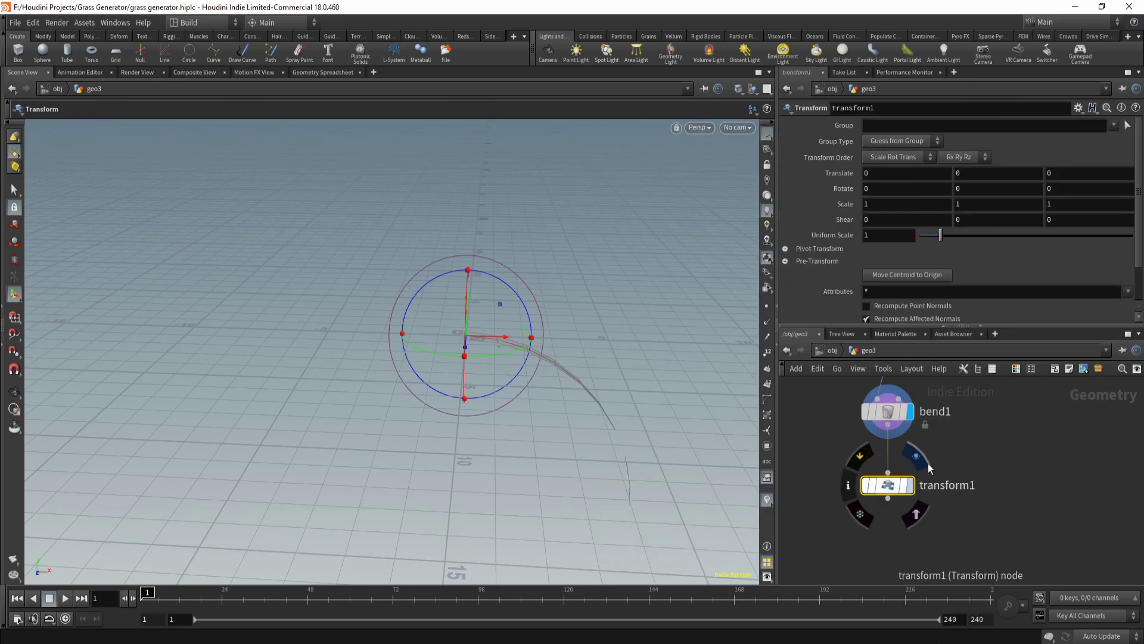
{"action": "left_click", "coordinate": [926, 465]}
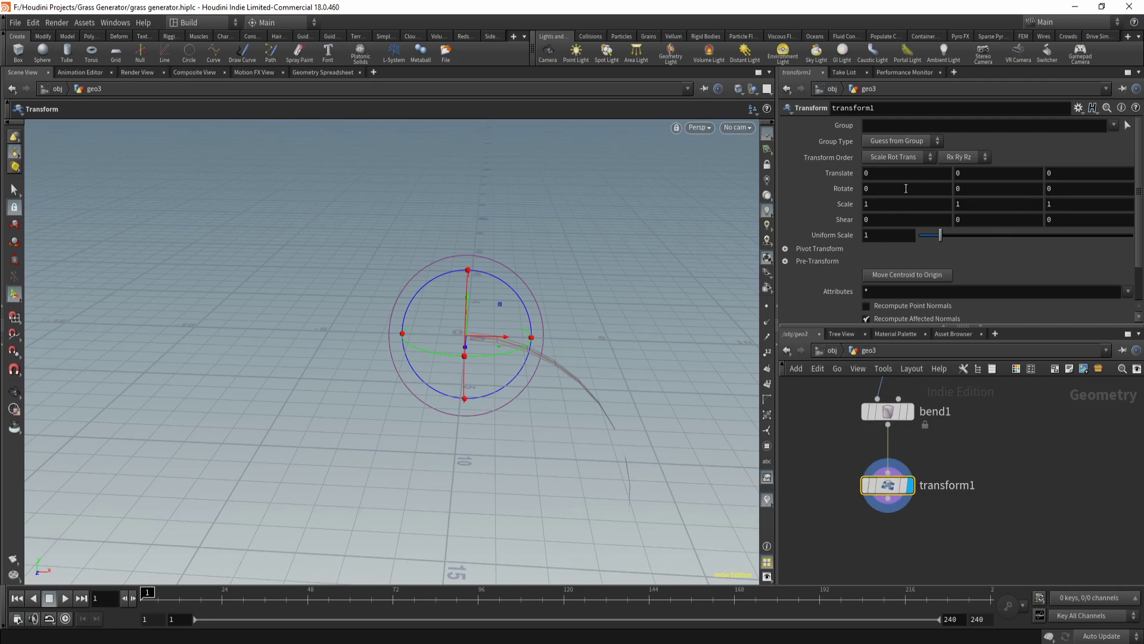
- Stand the blade upright by setting the Transform node's Z rotation to 90
{"action": "left_click", "coordinate": [1054, 189]}
{"action": "type", "text": "90"}
{"action": "key", "text": "Return"}
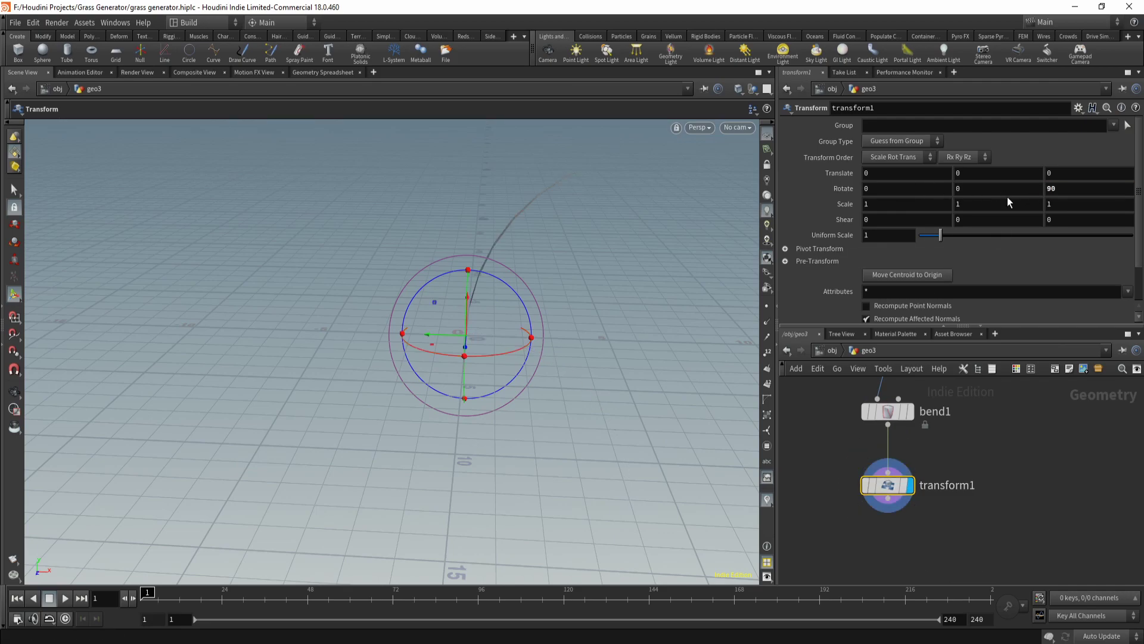
- Examine the shape of the curved grass blade from several angles, from its base to its tip
{"action": "left_click_drag", "start_coordinate": [461, 393], "coordinate": [631, 356], "text": "alt"}
{"action": "middle_click_drag", "start_coordinate": [495, 318], "coordinate": [417, 436], "text": "alt"}
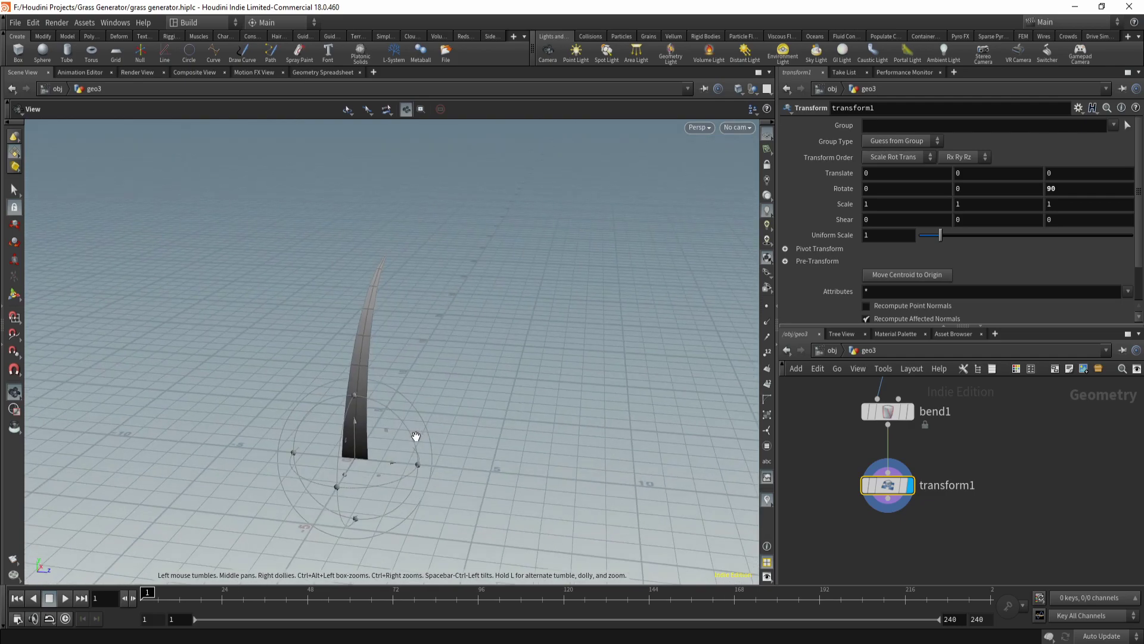
{"action": "right_click_drag", "start_coordinate": [417, 437], "coordinate": [451, 379], "text": "alt"}
{"action": "key", "text": "Return"}
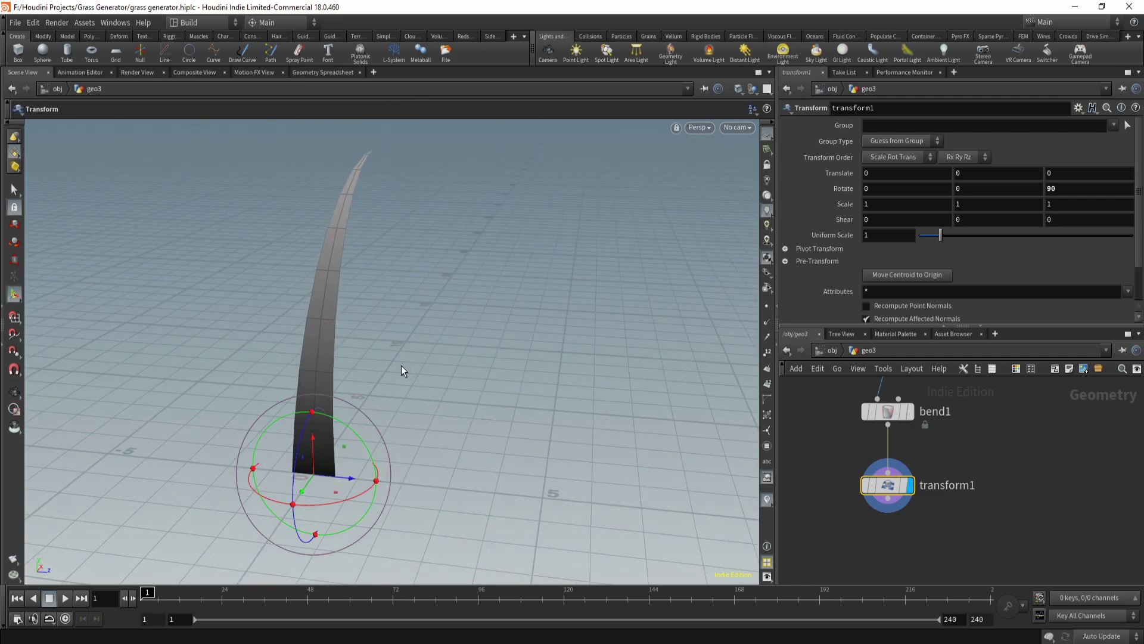
{"action": "key", "text": "Escape"}
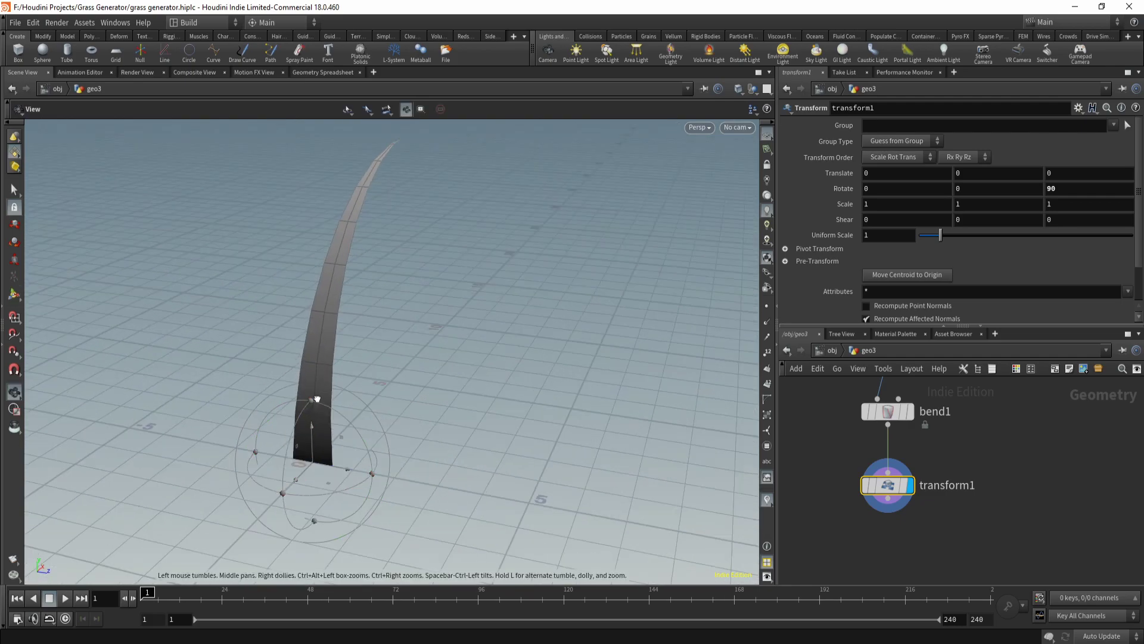
{"action": "left_click_drag", "start_coordinate": [311, 396], "coordinate": [470, 258]}
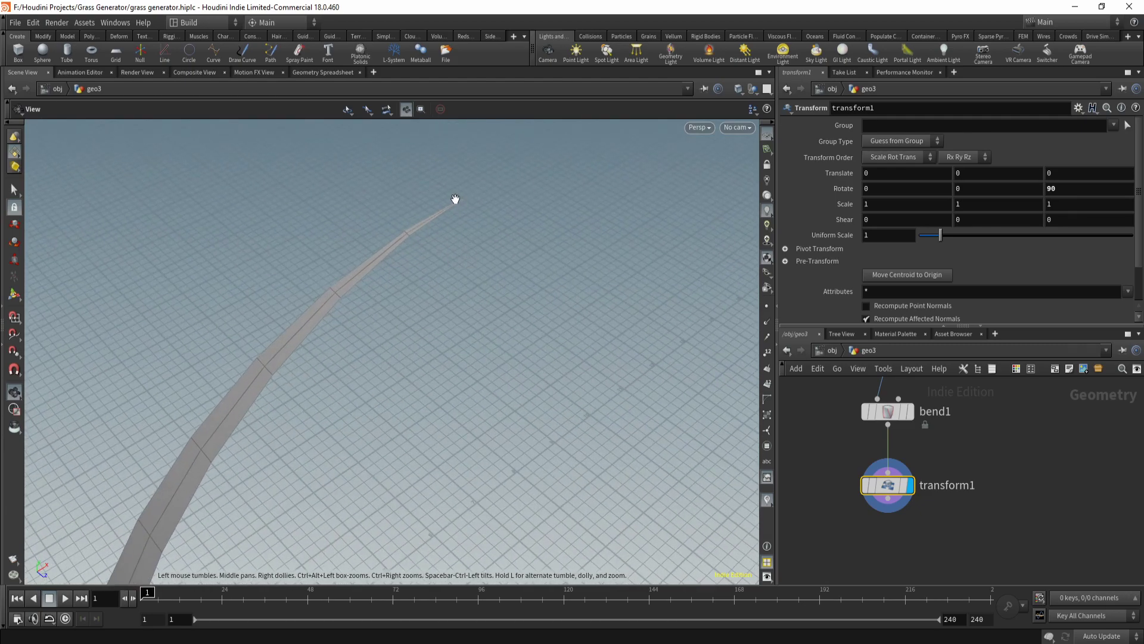
{"action": "left_click_drag", "start_coordinate": [318, 357], "coordinate": [378, 280]}
{"action": "middle_click_drag", "start_coordinate": [378, 281], "coordinate": [413, 295]}
{"action": "key", "text": "Return"}
- Add a Circle node beside the blade's node chain and display it
{"action": "scroll", "coordinate": [966, 482], "scroll_direction": "down", "scroll_amount": 5}
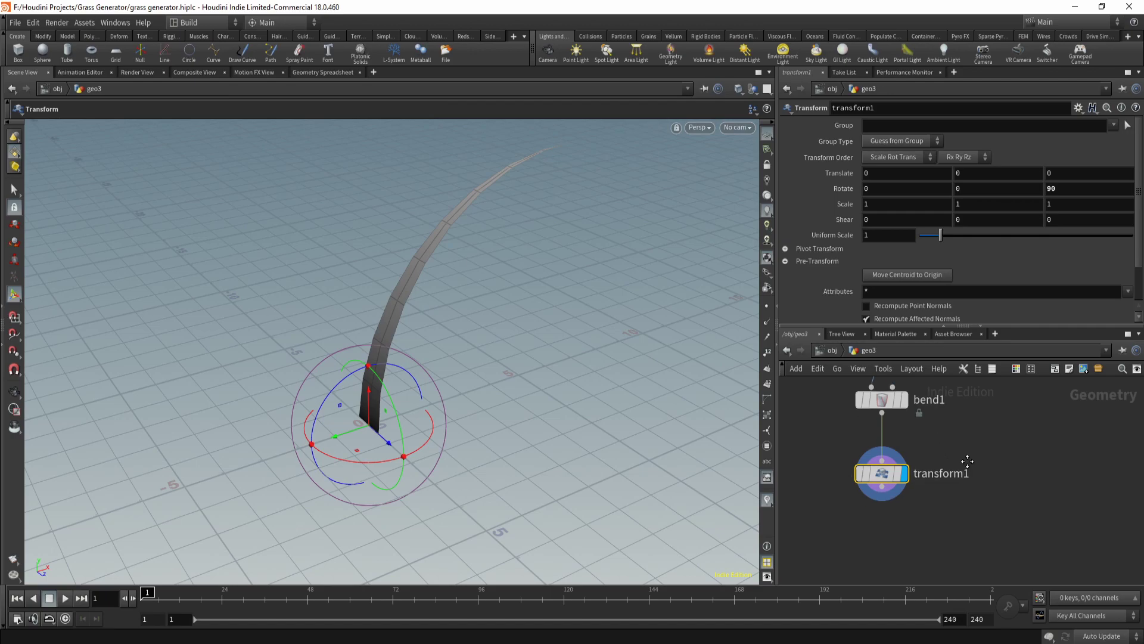
{"action": "middle_click_drag", "start_coordinate": [965, 454], "coordinate": [936, 459]}
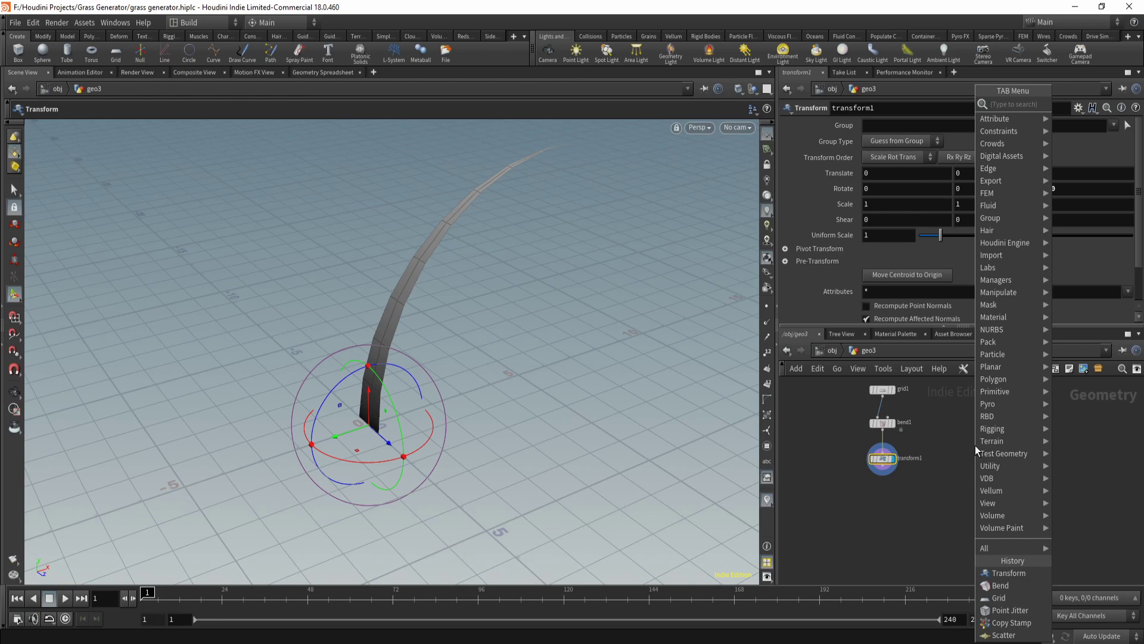
{"action": "type", "text": "cir"}
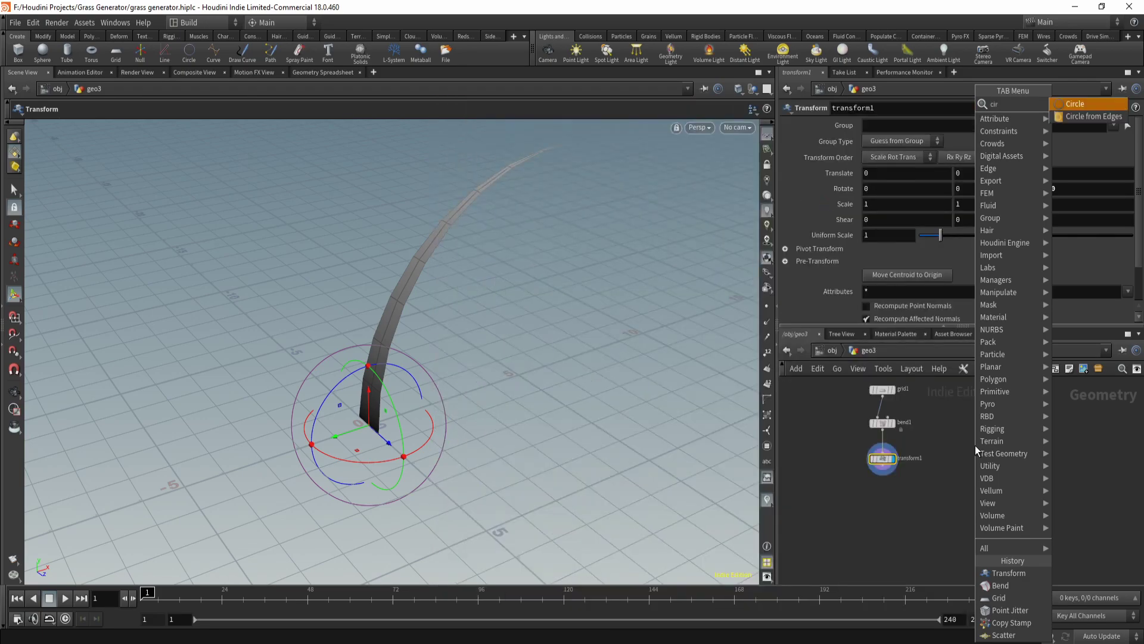
{"action": "key", "text": "Return"}
{"action": "left_click", "coordinate": [988, 432]}
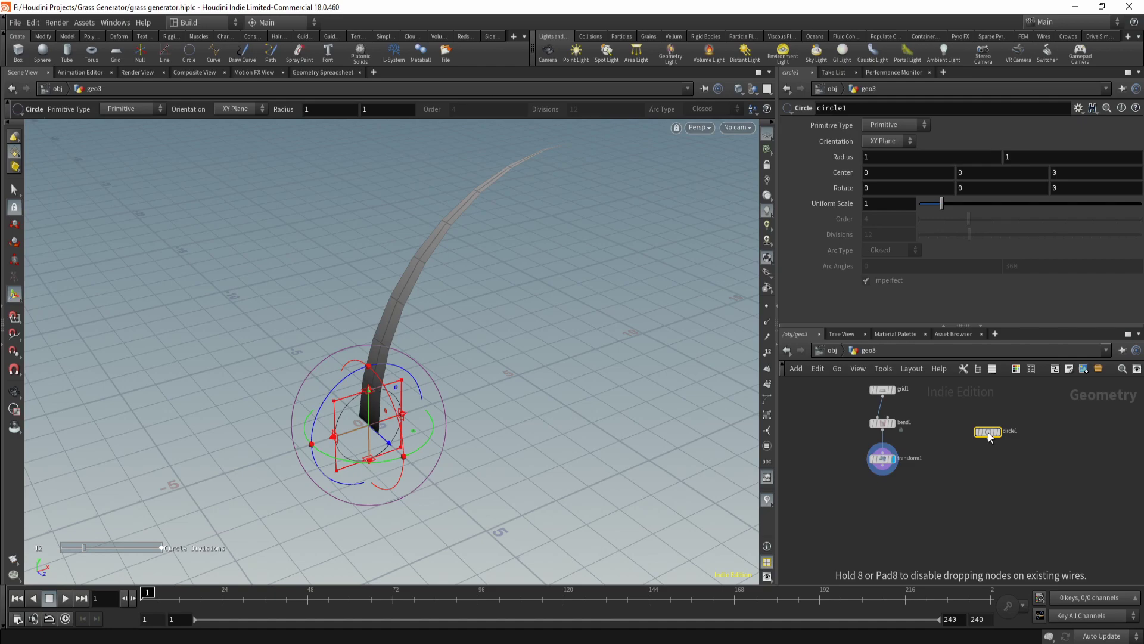
{"action": "left_click", "coordinate": [996, 431]}
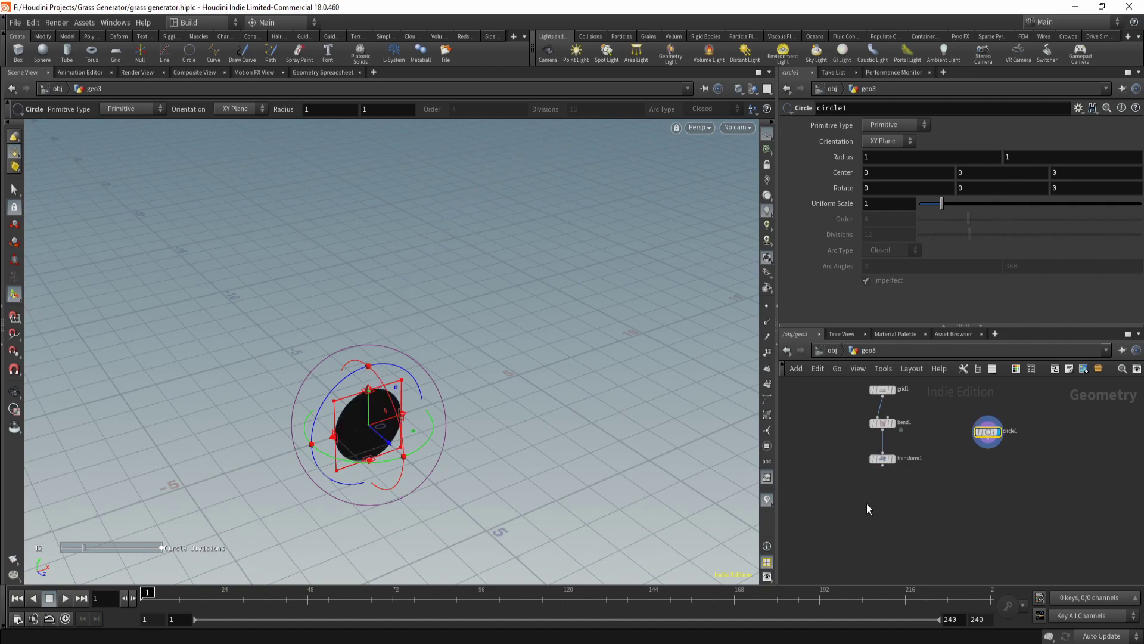
- Lay the circle flat on the ground plane by setting its X rotation to -90
{"action": "left_click", "coordinate": [868, 188]}
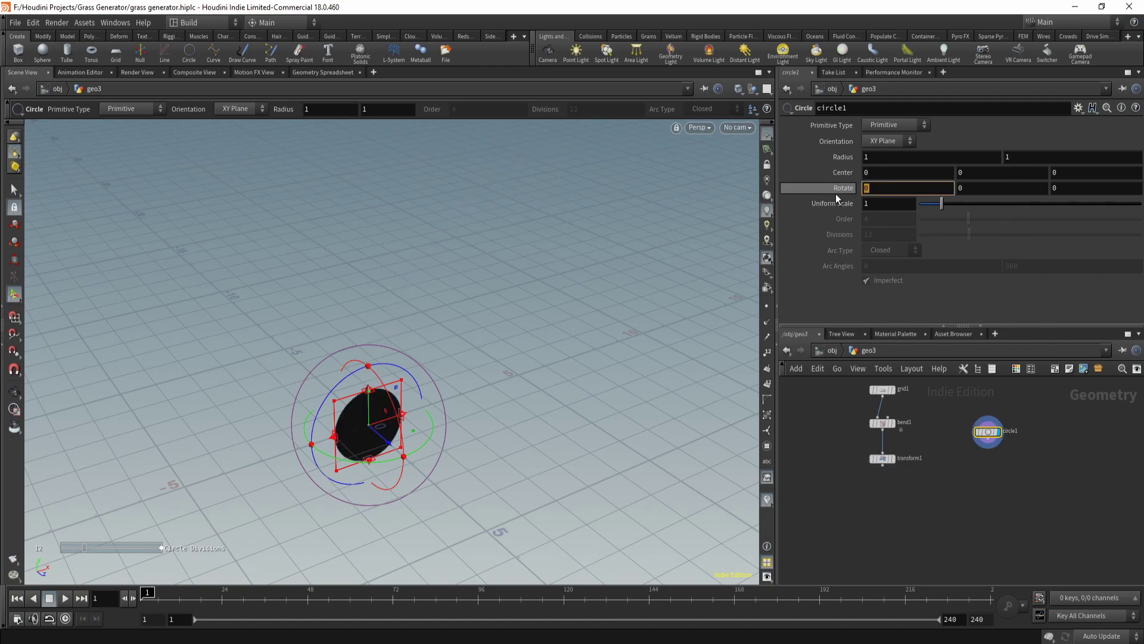
{"action": "type", "text": "-90"}
{"action": "key", "text": "Return"}
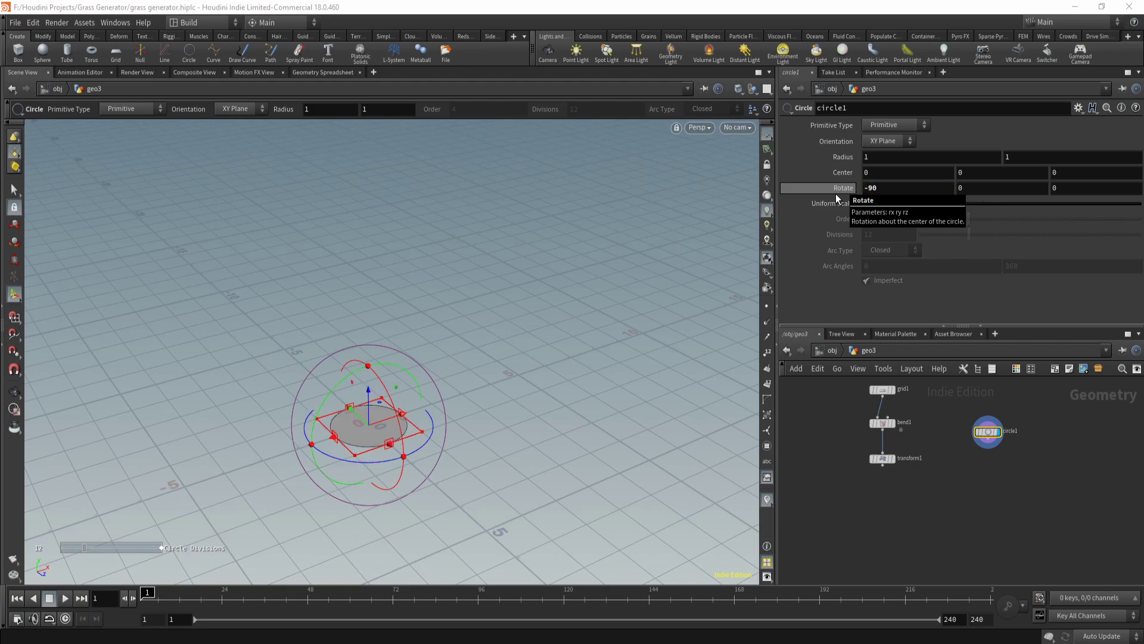
{"action": "key", "text": "Escape"}
{"action": "left_click_drag", "start_coordinate": [351, 367], "coordinate": [398, 352]}
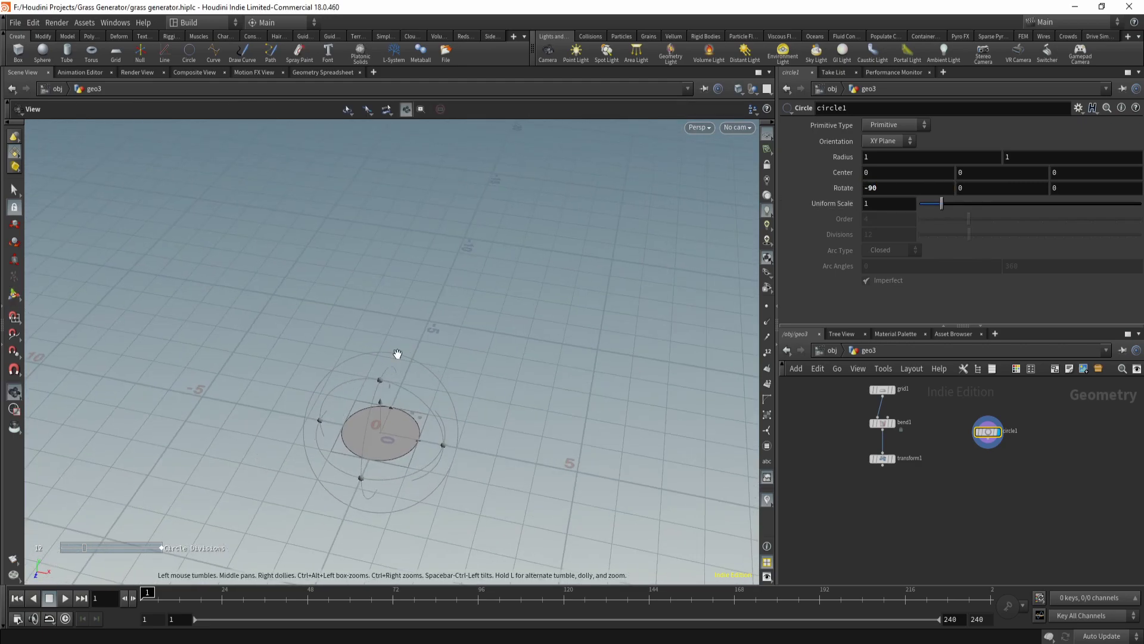
{"action": "key", "text": "Return"}
- Set the circle's uniform scale to 10
{"action": "left_click_drag", "start_coordinate": [943, 204], "coordinate": [1141, 204]}
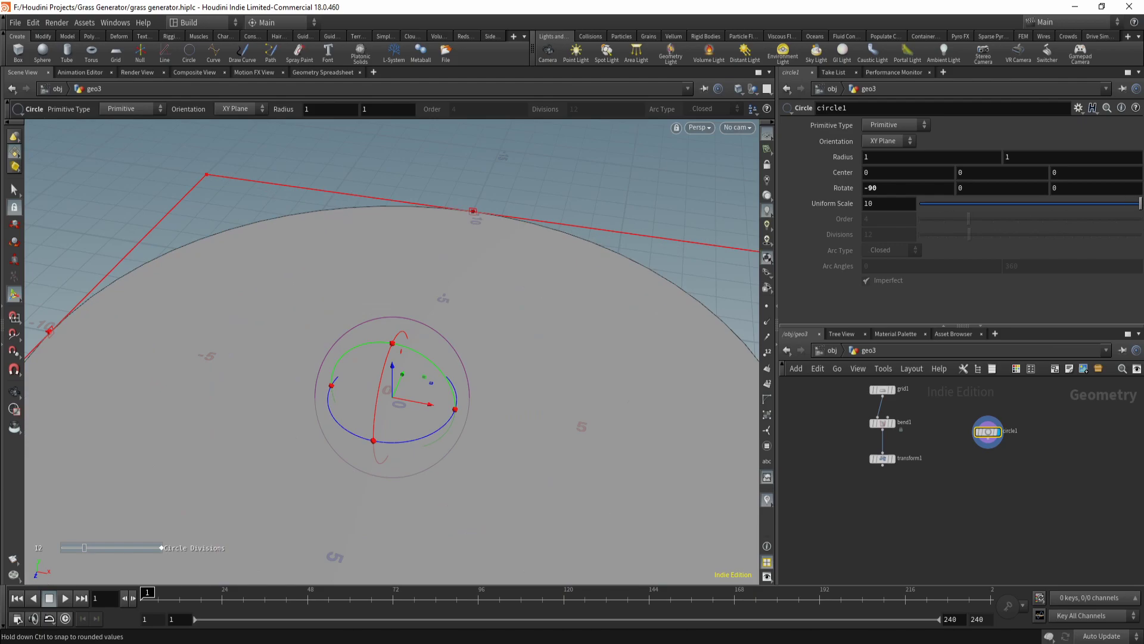
{"action": "right_click_drag", "start_coordinate": [499, 387], "coordinate": [418, 424], "text": "alt"}
{"action": "left_click_drag", "start_coordinate": [418, 423], "coordinate": [554, 424], "text": "alt"}
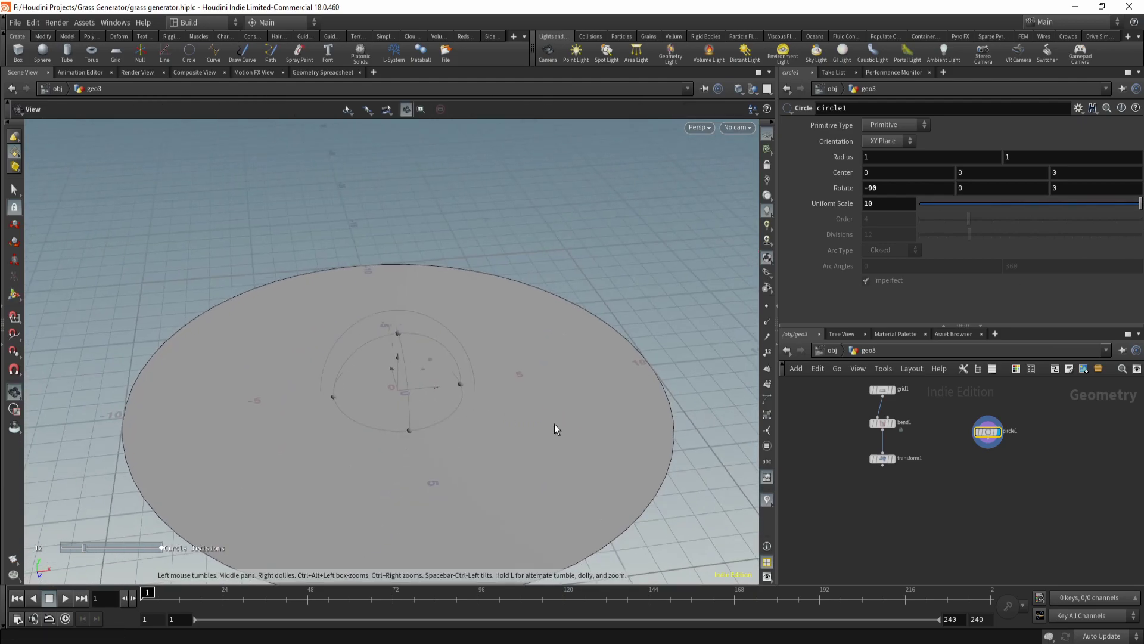
- Display the transform1 node while keeping circle1 selected, to compare the blade with the circle's size
{"action": "left_click", "coordinate": [893, 457]}
{"action": "left_click_drag", "start_coordinate": [507, 466], "coordinate": [470, 384]}
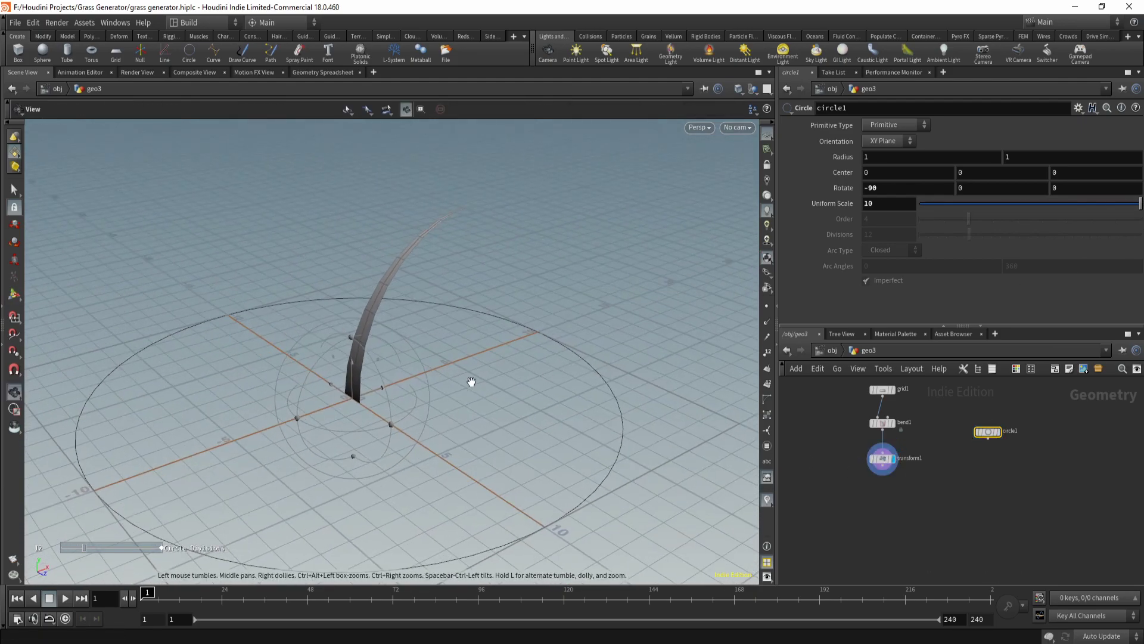
{"action": "key", "text": "Return"}
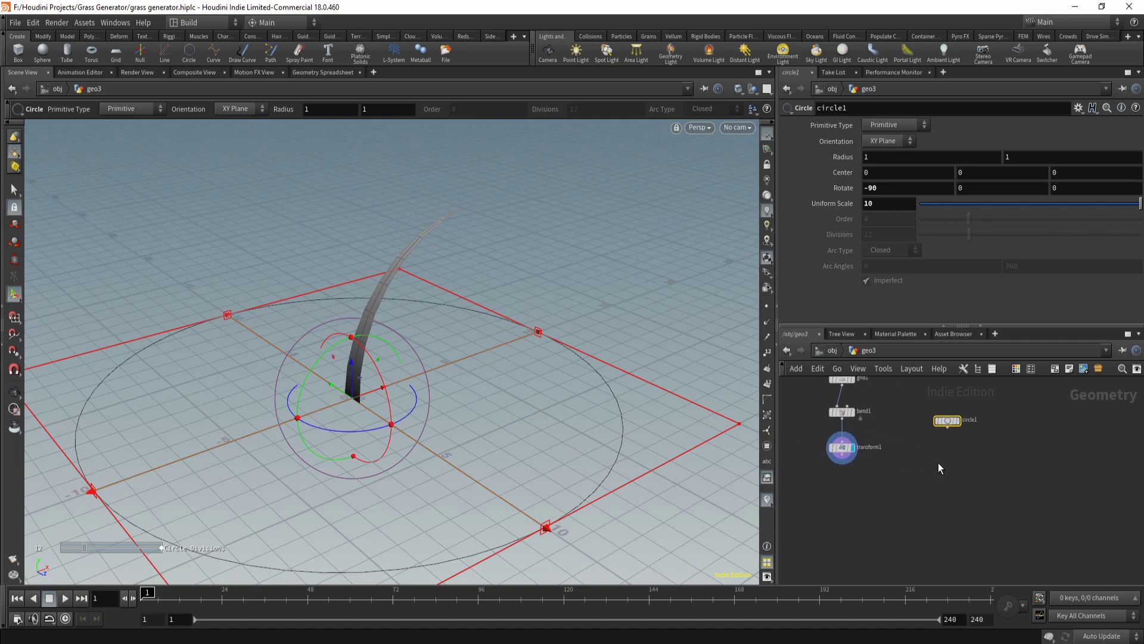
- Add a Scatter node below circle1 and feed the circle into its input
{"action": "key", "text": "Tab"}
{"action": "type", "text": "scat"}
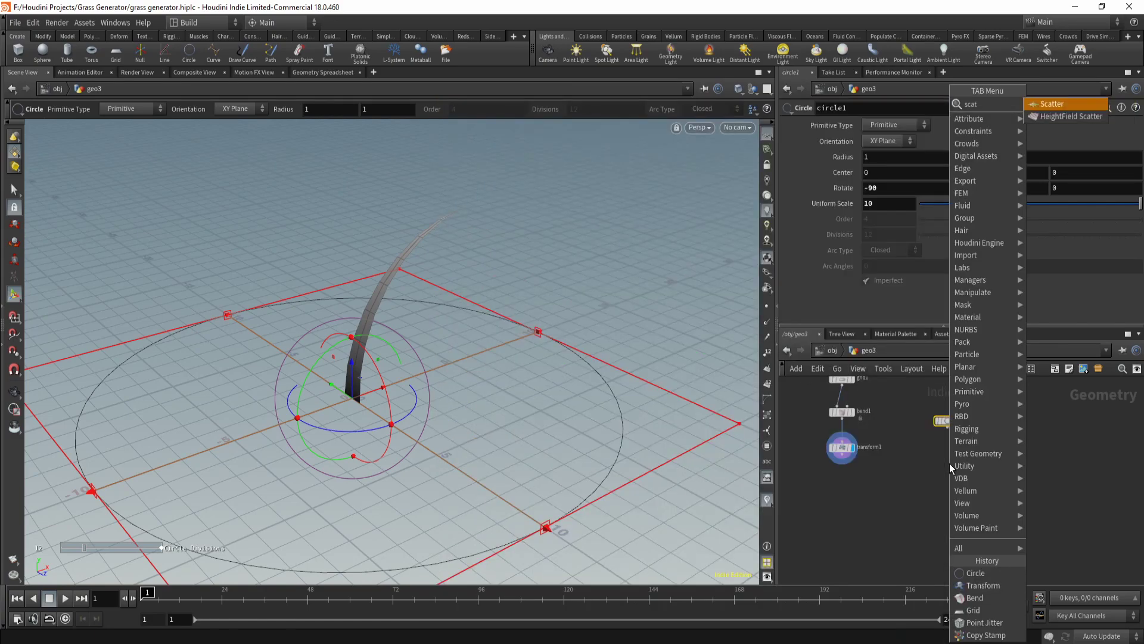
{"action": "key", "text": "Return"}
{"action": "left_click", "coordinate": [947, 454]}
{"action": "left_click", "coordinate": [946, 453]}
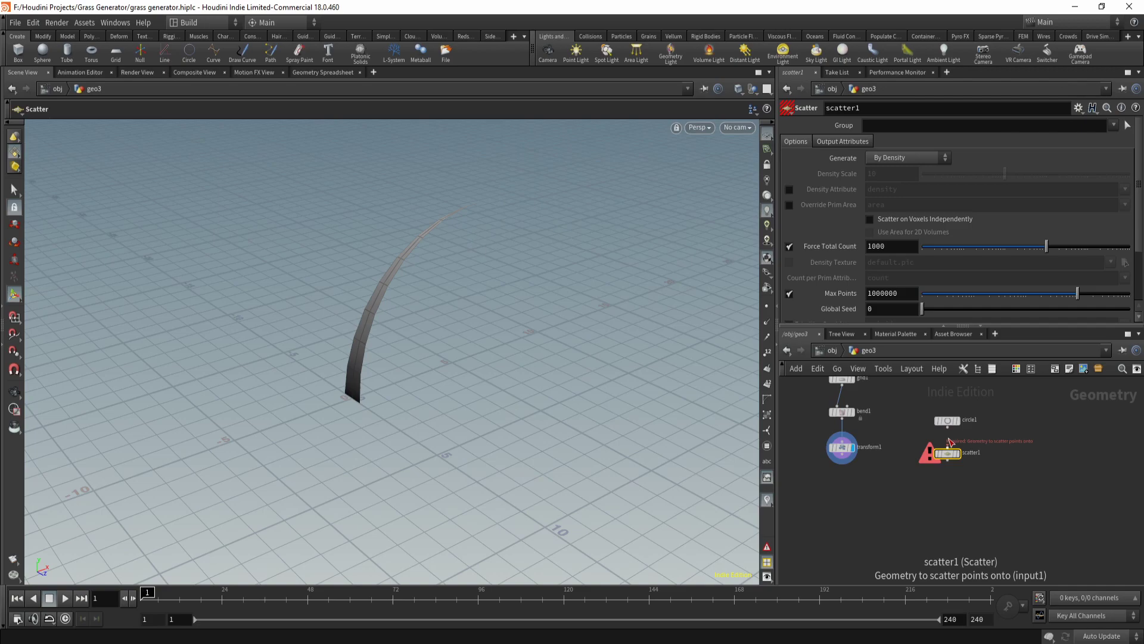
{"action": "left_click_drag", "start_coordinate": [948, 427], "coordinate": [955, 448]}
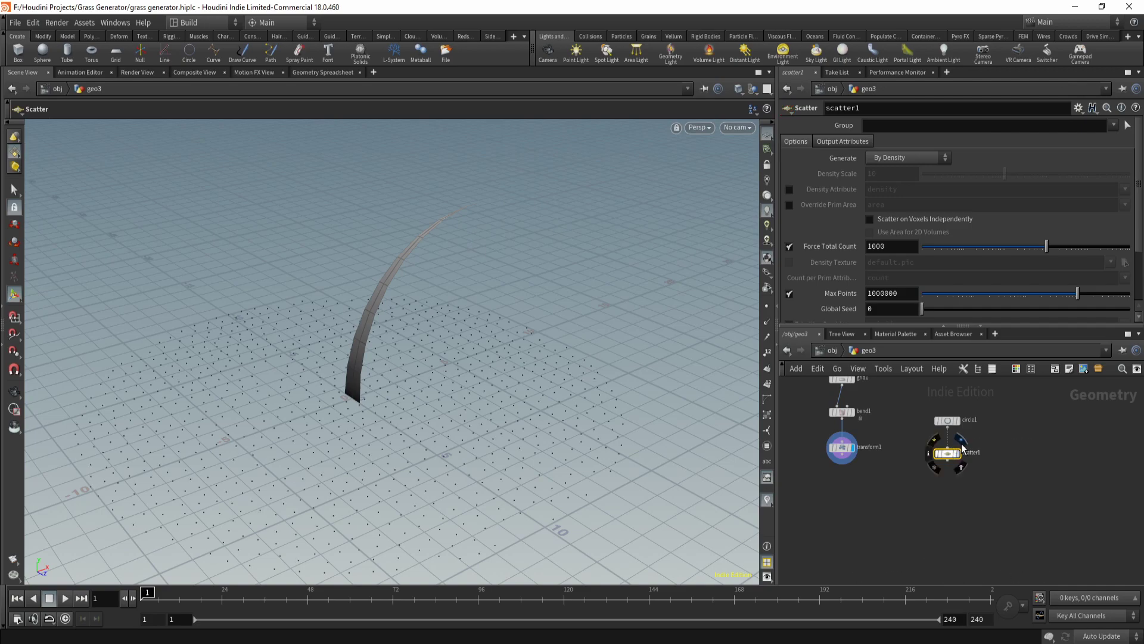
- Display scatter1 and reduce its Force Total Count to 21 points
{"action": "left_click", "coordinate": [958, 452]}
{"action": "left_click_drag", "start_coordinate": [1001, 248], "coordinate": [974, 251]}
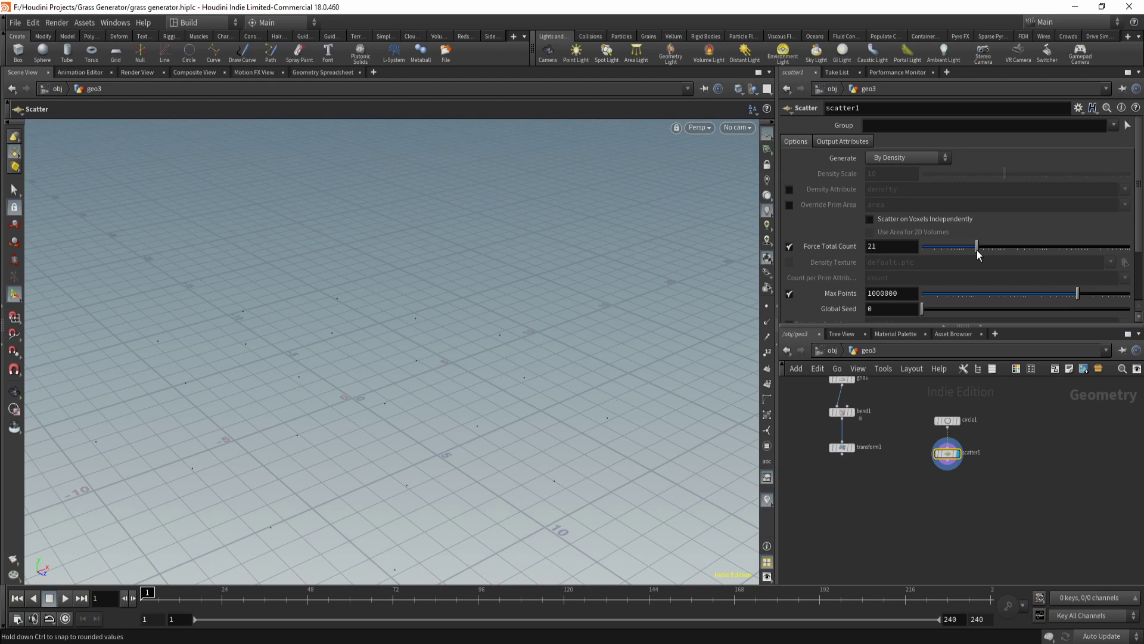
{"action": "key", "text": "Escape"}
{"action": "left_click_drag", "start_coordinate": [358, 465], "coordinate": [575, 516]}
{"action": "key", "text": "Return"}
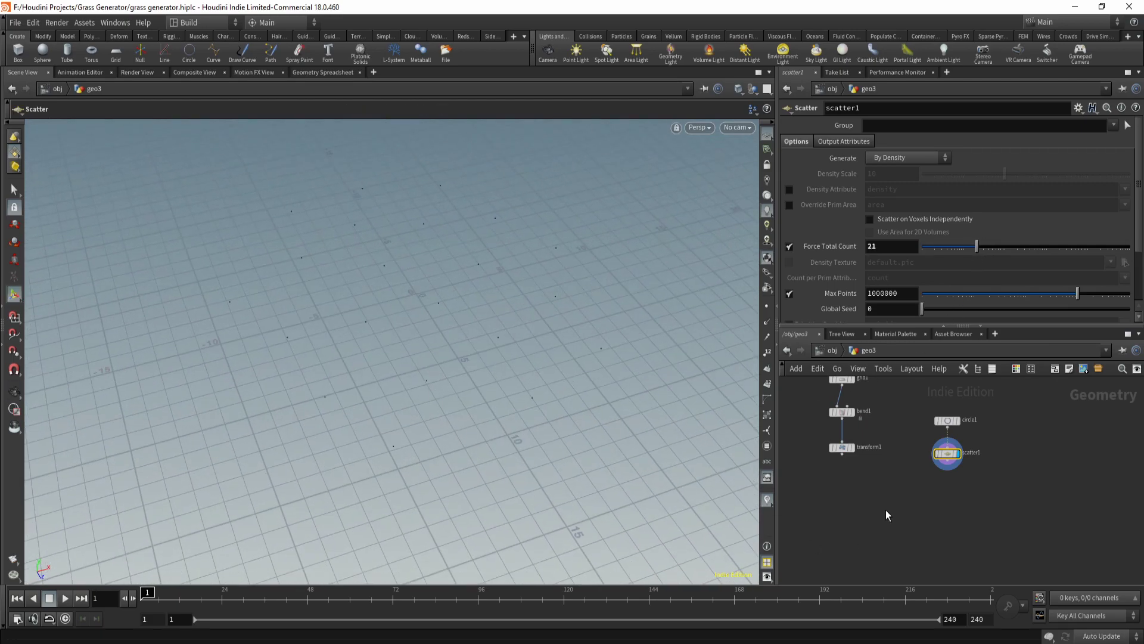
- Add a Copy Stamp node below transform1
{"action": "key", "text": "Tab"}
{"action": "type", "text": "copy"}
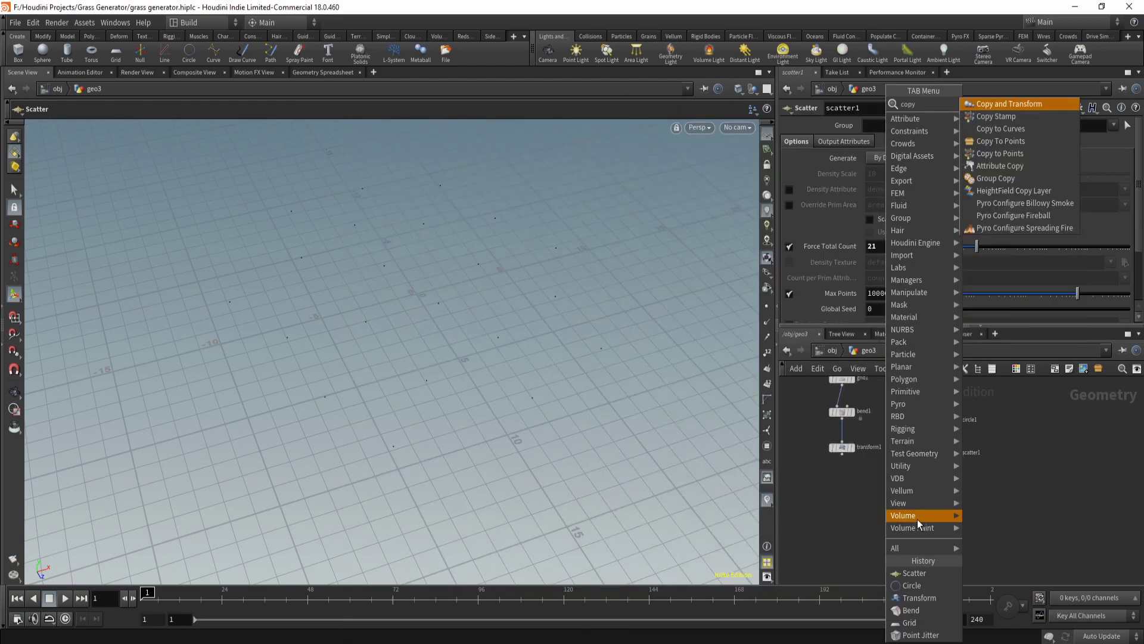
{"action": "key", "text": "Return"}
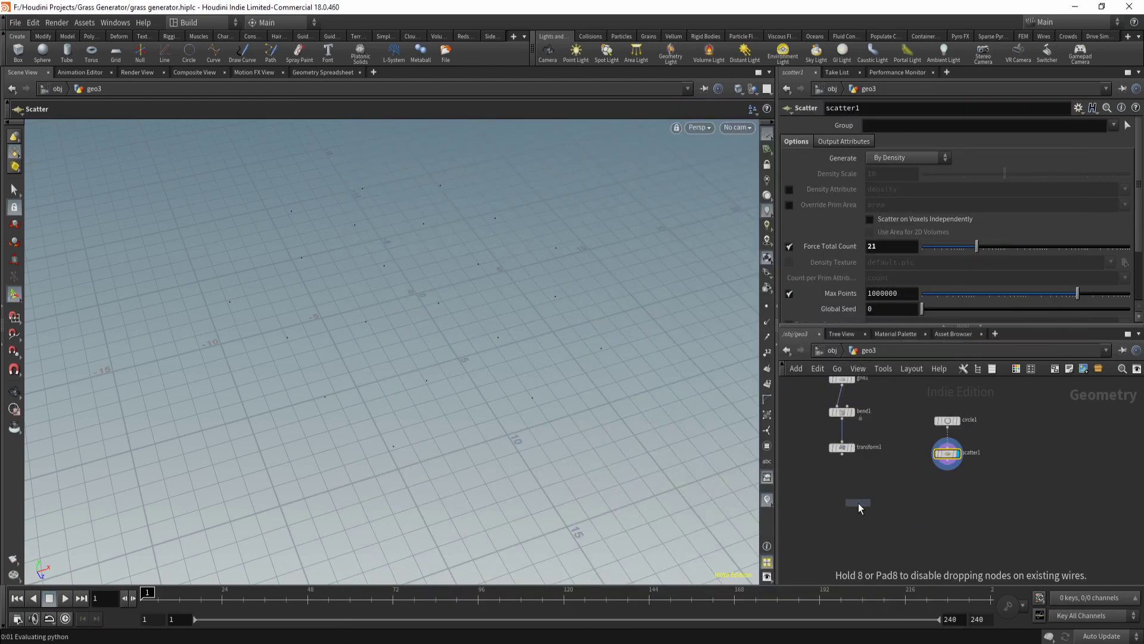
{"action": "left_click", "coordinate": [842, 503]}
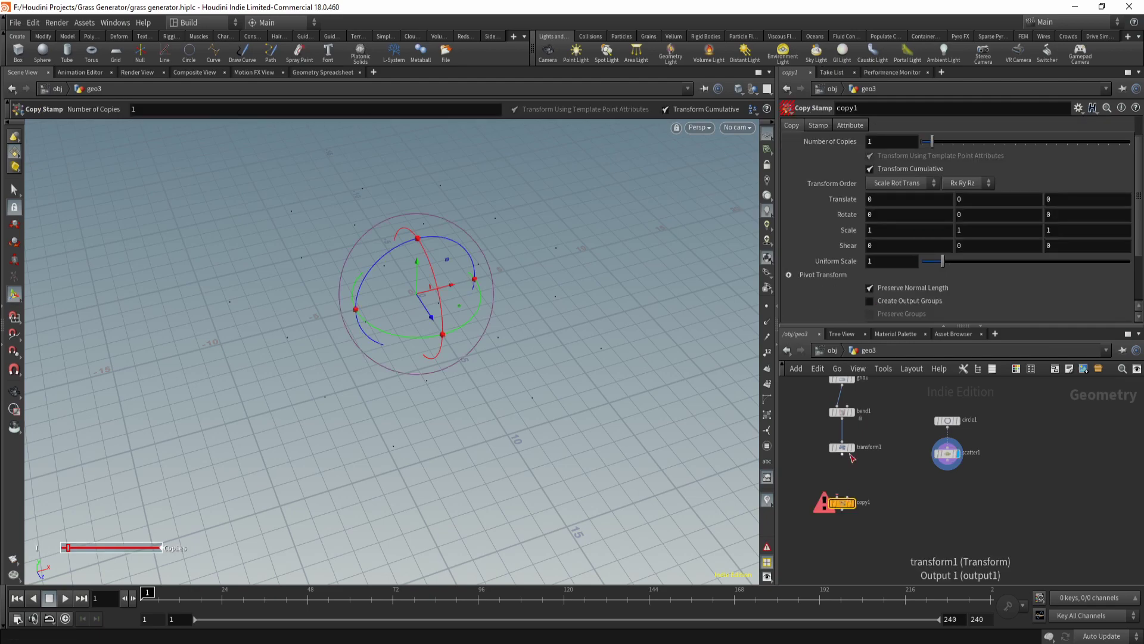
- Connect transform1 to the first input and scatter1 to the second input of copy1, and display copy1
{"action": "left_click_drag", "start_coordinate": [843, 454], "coordinate": [841, 496]}
{"action": "left_click_drag", "start_coordinate": [948, 467], "coordinate": [857, 491]}
{"action": "left_click", "coordinate": [849, 502]}
{"action": "key", "text": "Escape"}
{"action": "mouse_move", "coordinate": [649, 453]}
{"action": "left_mouse_down"}
{"action": "mouse_move", "coordinate": [404, 469]}
{"action": "mouse_move", "coordinate": [519, 317]}
{"action": "mouse_move", "coordinate": [378, 409]}
{"action": "mouse_move", "coordinate": [524, 358]}
{"action": "mouse_move", "coordinate": [401, 421]}
{"action": "mouse_move", "coordinate": [456, 395]}
{"action": "mouse_move", "coordinate": [434, 462]}
{"action": "mouse_move", "coordinate": [401, 462]}
{"action": "mouse_move", "coordinate": [458, 459]}
{"action": "left_mouse_up"}
{"action": "key", "text": "Return"}
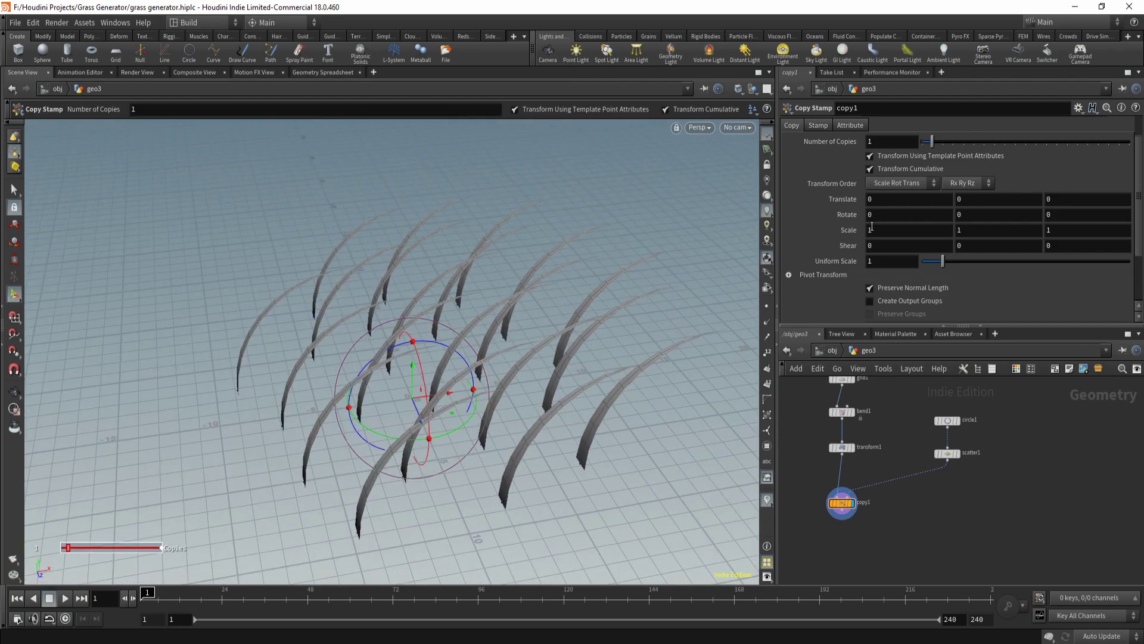
- Enable Stamp Inputs in the stamping settings of copy1
{"action": "scroll", "coordinate": [839, 233], "scroll_direction": "down", "scroll_amount": 1}
{"action": "scroll", "coordinate": [839, 234], "scroll_direction": "up", "scroll_amount": 1}
{"action": "mouse_move", "coordinate": [851, 506]}
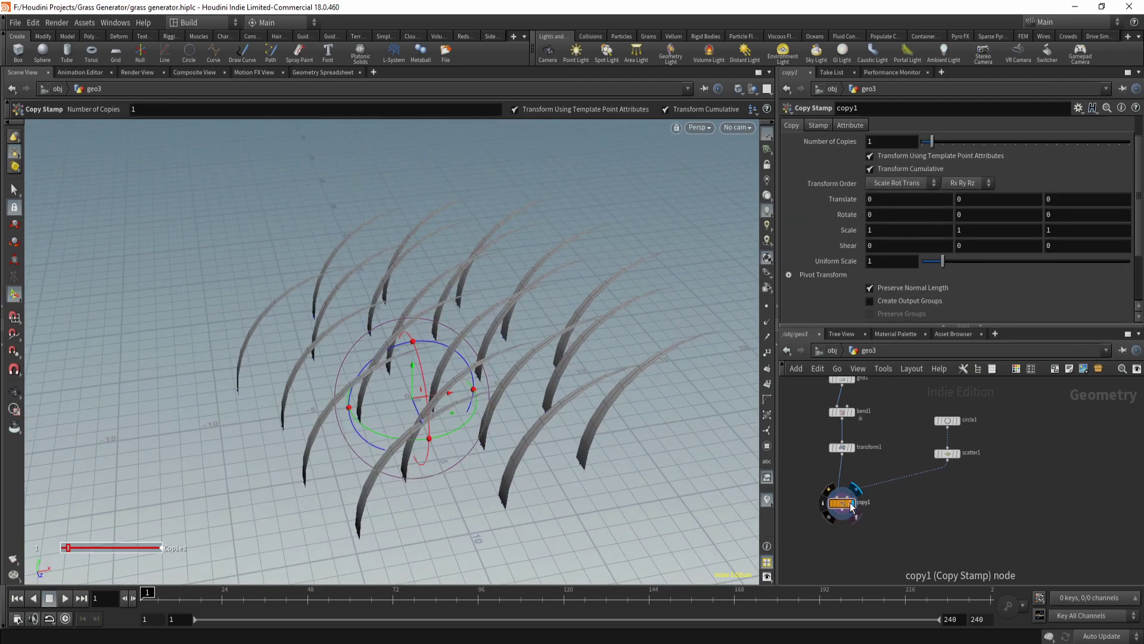
{"action": "scroll", "coordinate": [843, 206], "scroll_direction": "up", "scroll_amount": 1}
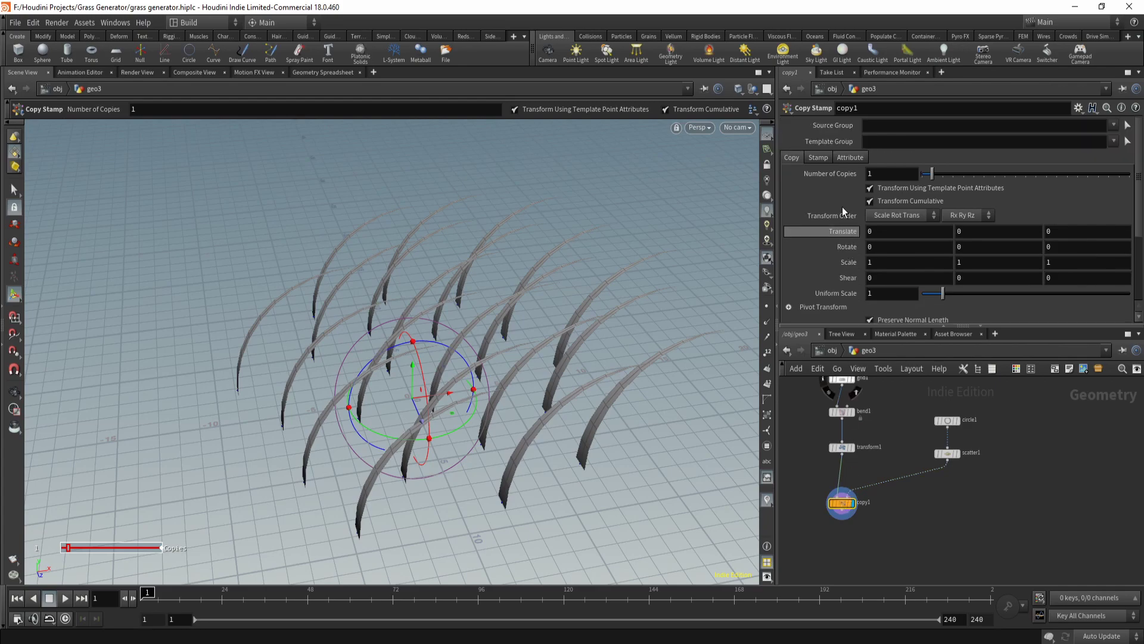
{"action": "left_click", "coordinate": [819, 157]}
{"action": "left_click", "coordinate": [870, 173]}
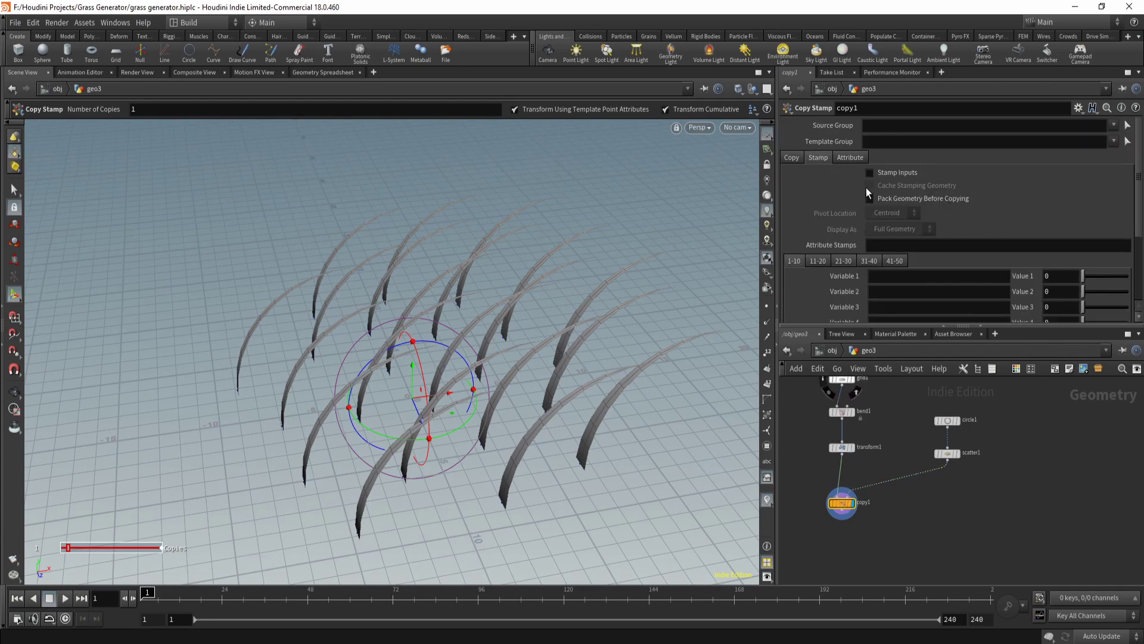
- Name the first stamp variable rotx and the second one scale
{"action": "scroll", "coordinate": [840, 221], "scroll_direction": "down", "scroll_amount": 1}
{"action": "left_click", "coordinate": [910, 227]}
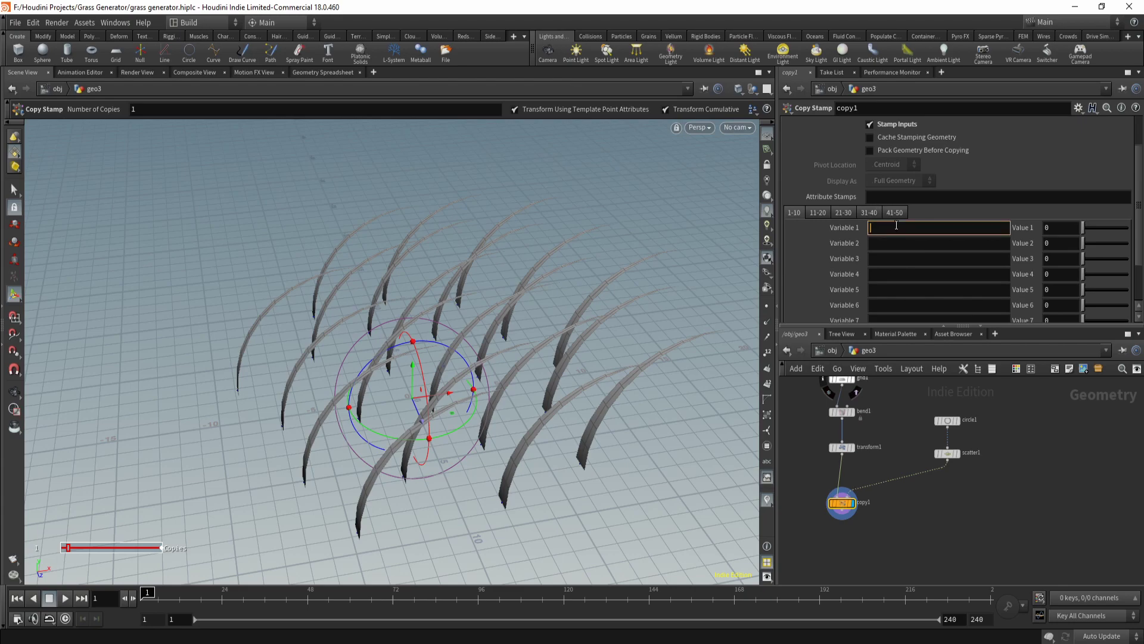
{"action": "type", "text": "rotx"}
{"action": "left_click", "coordinate": [911, 242]}
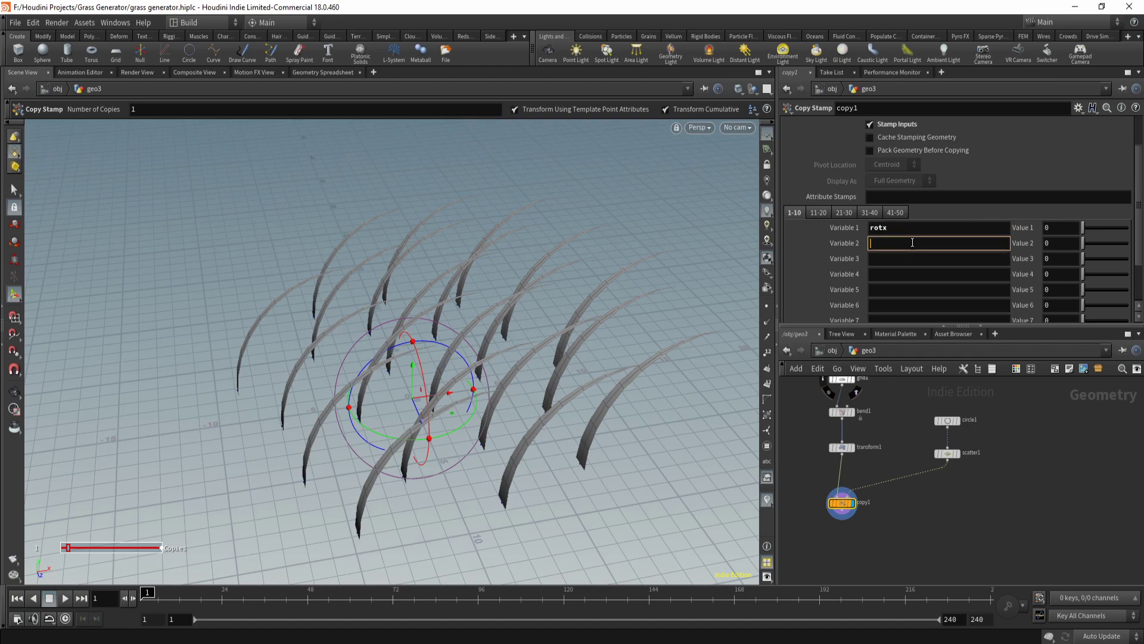
{"action": "type", "text": "scale"}
{"action": "key", "text": "shift+Tab"}
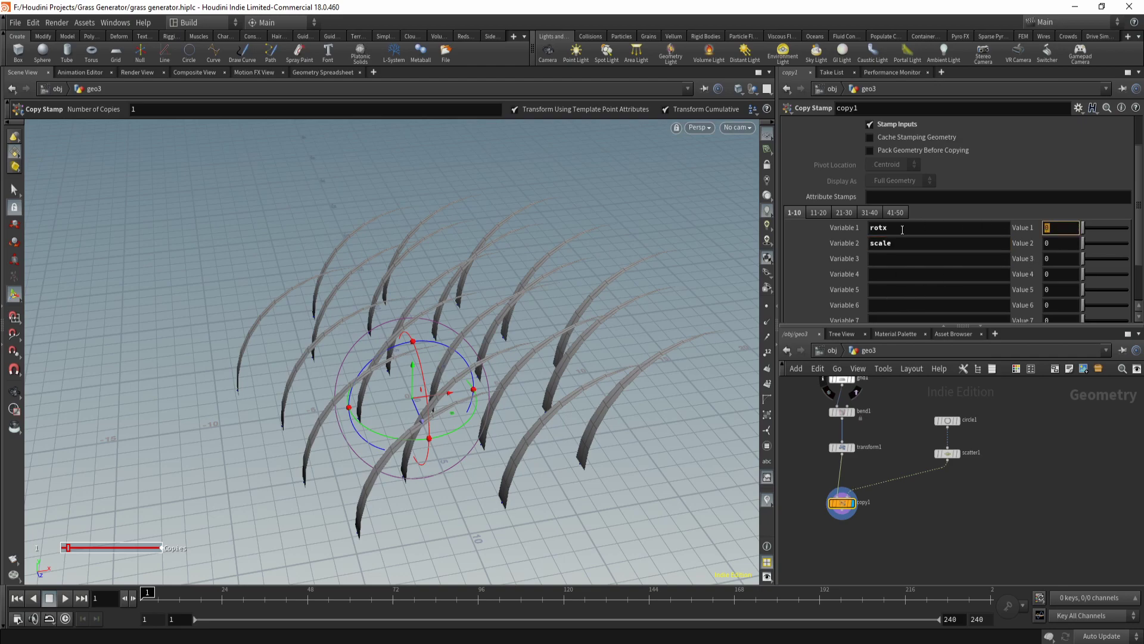
{"action": "type", "text": "rand"}
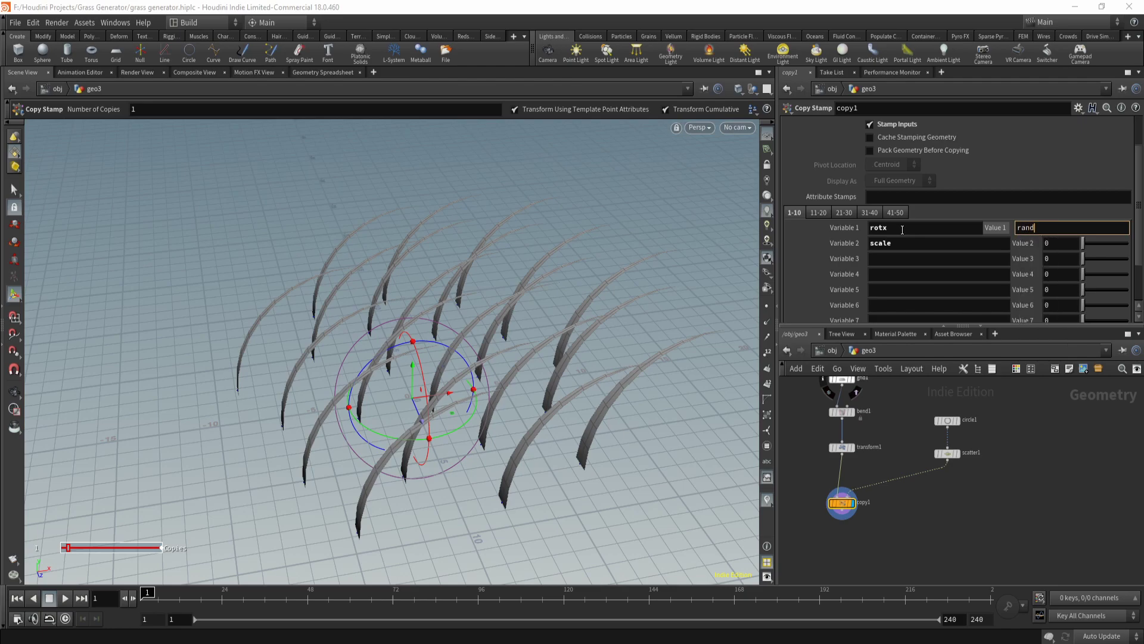
{"action": "type", "text": "(@ptnum)"}
{"action": "key", "text": "Home"}
{"action": "type", "text": "fit"}
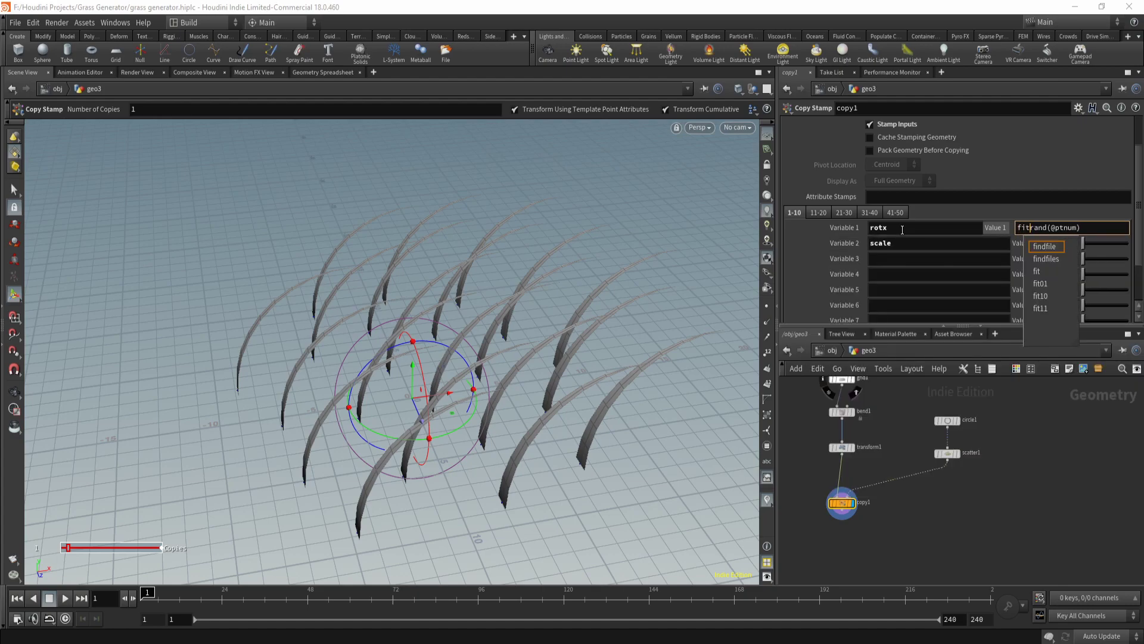
{"action": "type", "text": "("}
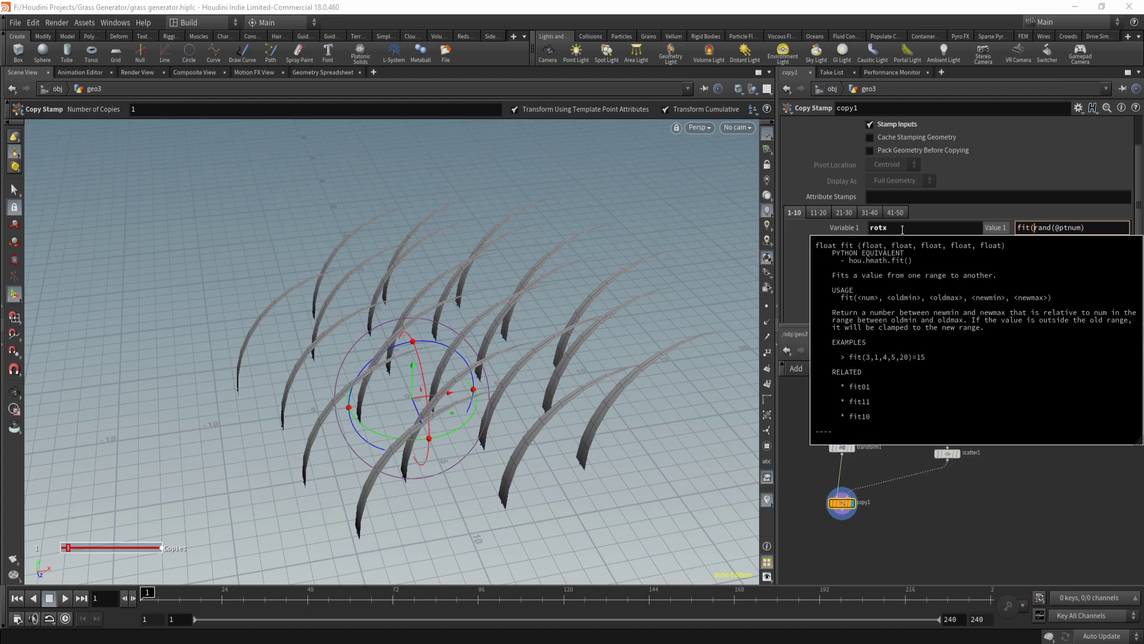
{"action": "key", "text": "End"}
{"action": "type", "text": ","}
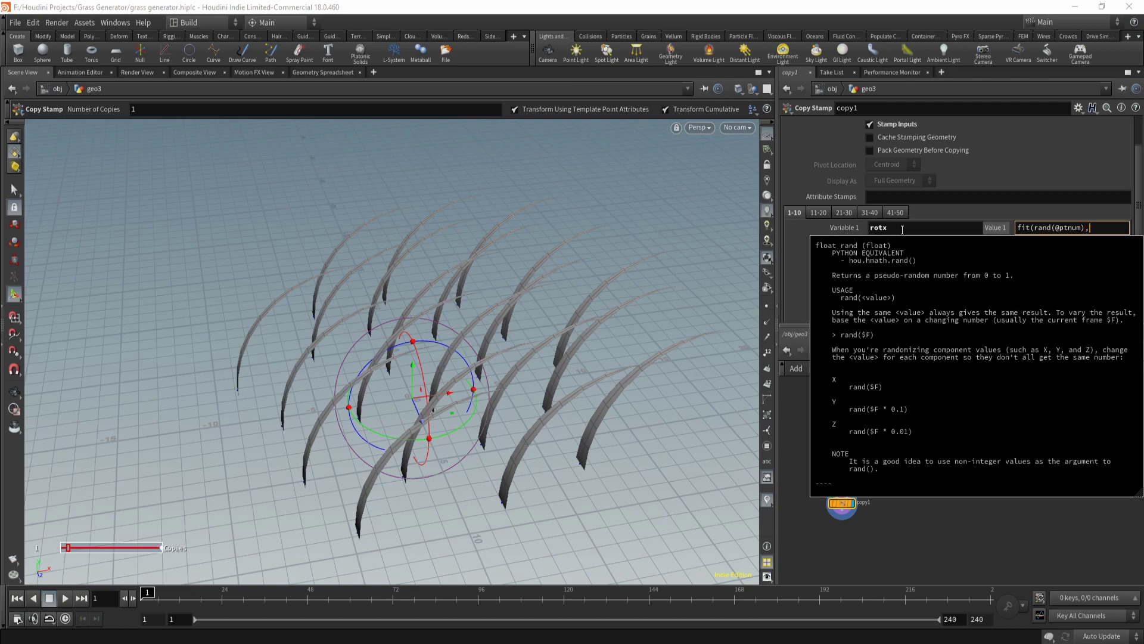
{"action": "type", "text": "0,1,0,360)"}
{"action": "key", "text": "Return"}
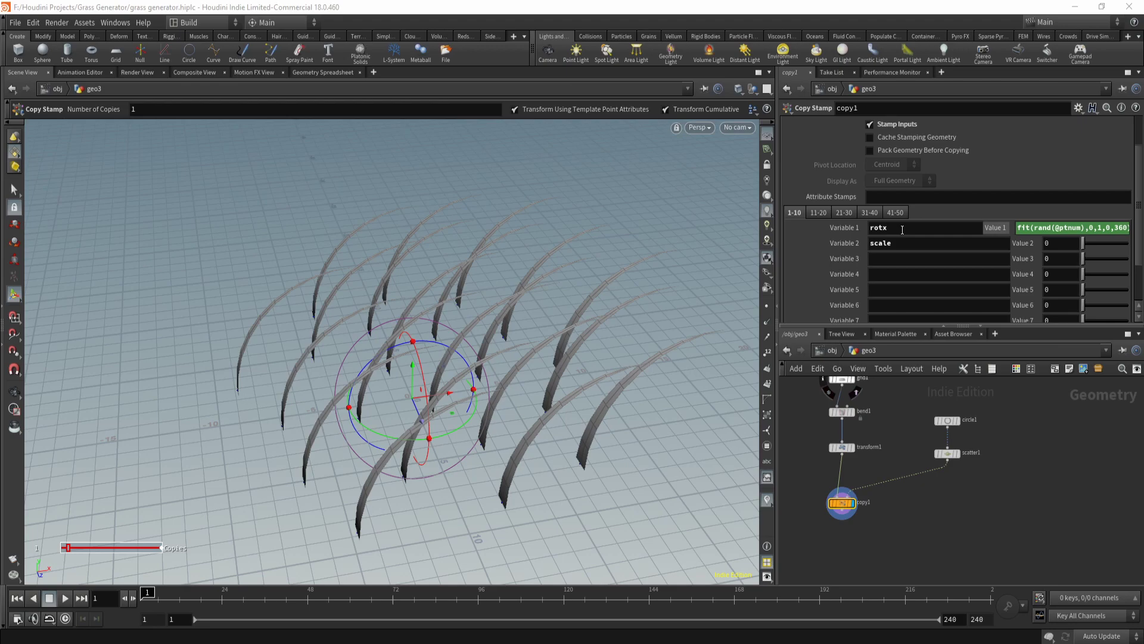
{"action": "left_click", "coordinate": [1064, 241]}
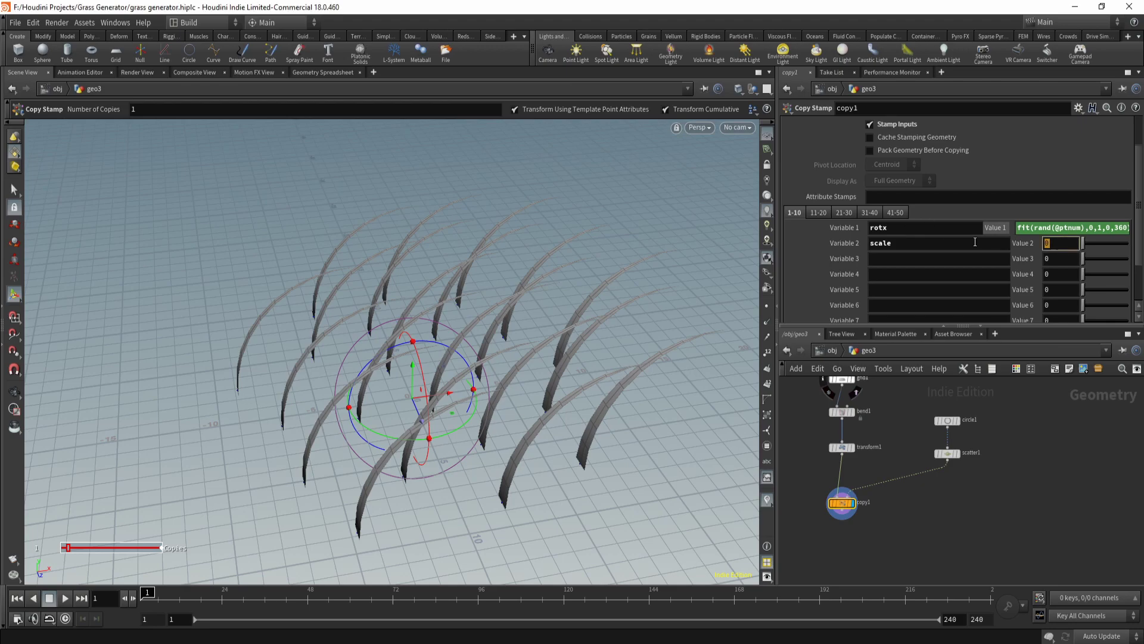
{"action": "type", "text": "fit(r"}
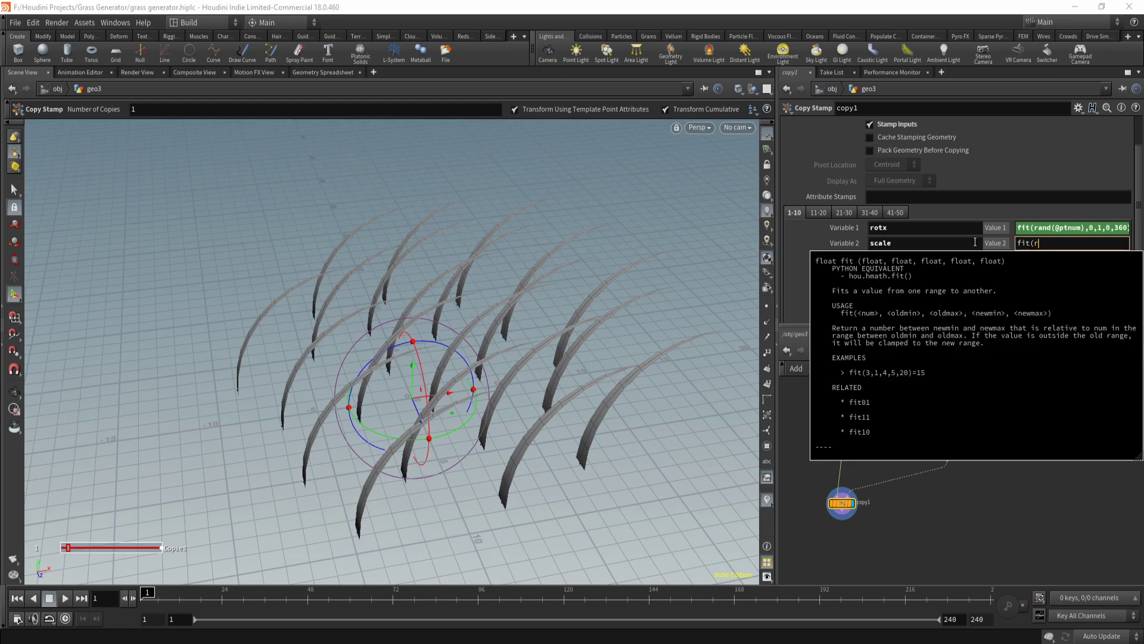
{"action": "type", "text": "and(@"}
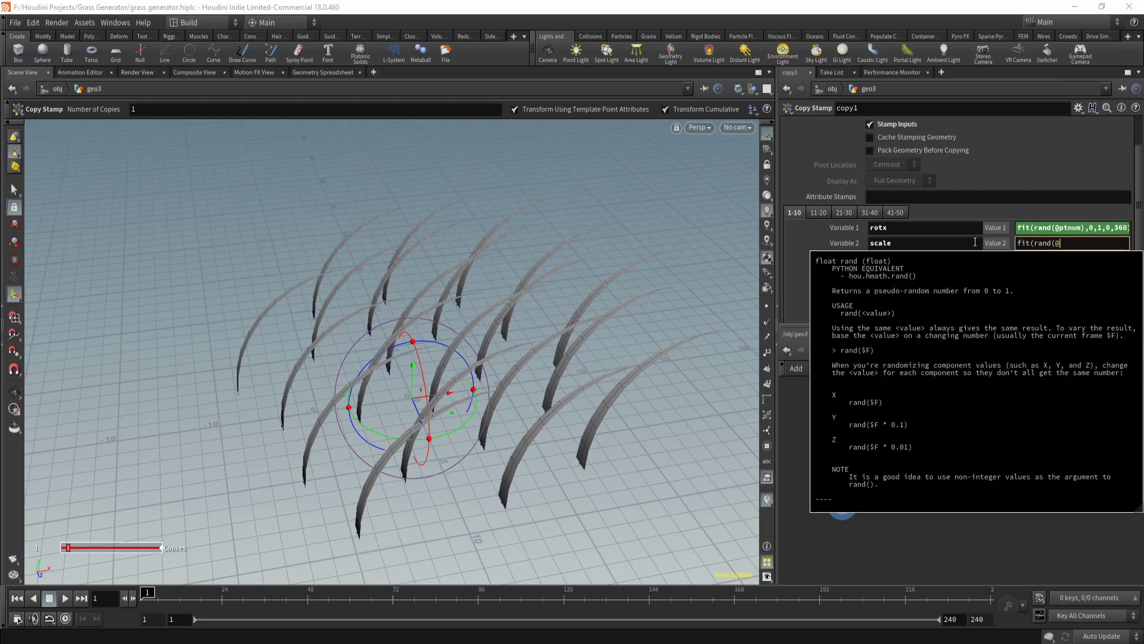
{"action": "type", "text": "ptnum"}
{"action": "type", "text": ",0,1,.7,1.3)"}
{"action": "key", "text": "Return"}
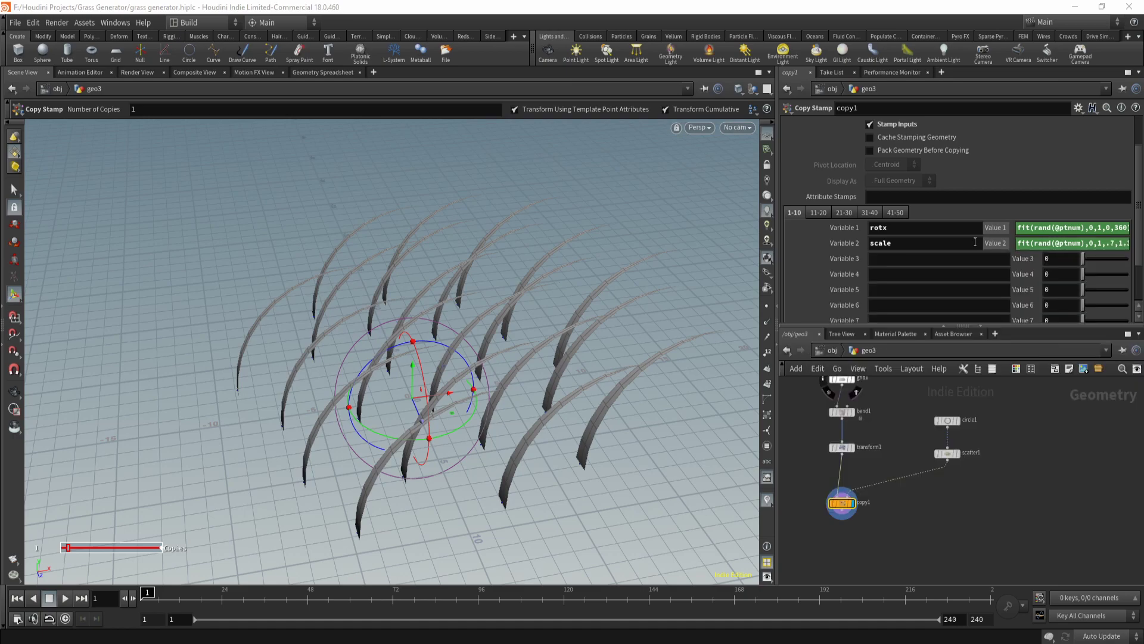
- Name the third stamp variable of copy1 bend
{"action": "middle_click_drag", "start_coordinate": [882, 520], "coordinate": [948, 467]}
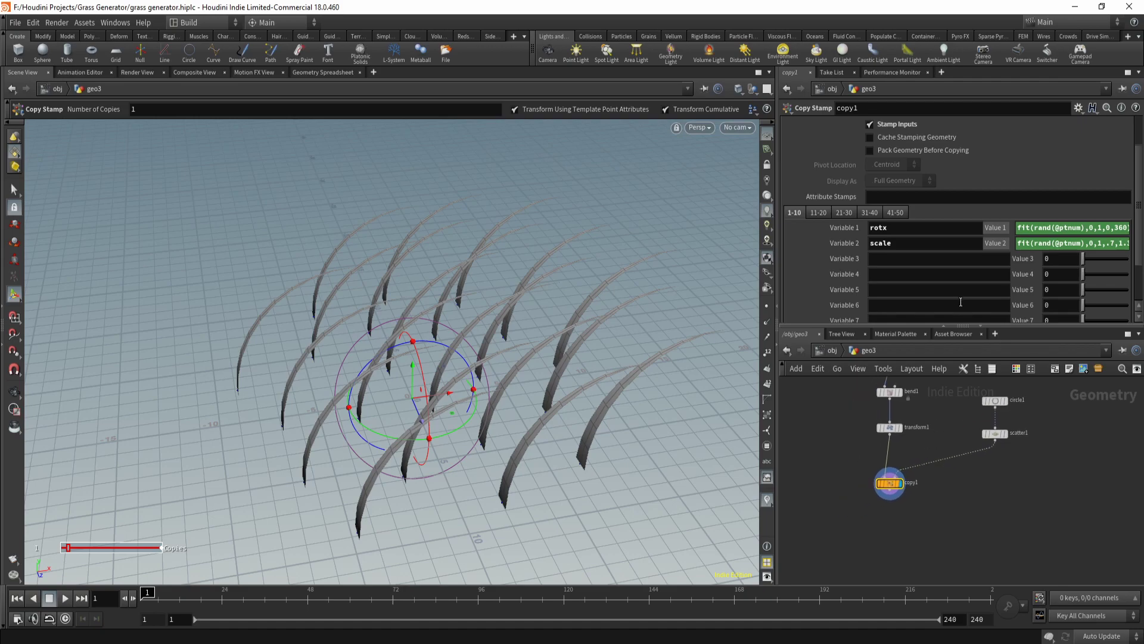
{"action": "scroll", "coordinate": [939, 449], "scroll_direction": "up", "scroll_amount": 3}
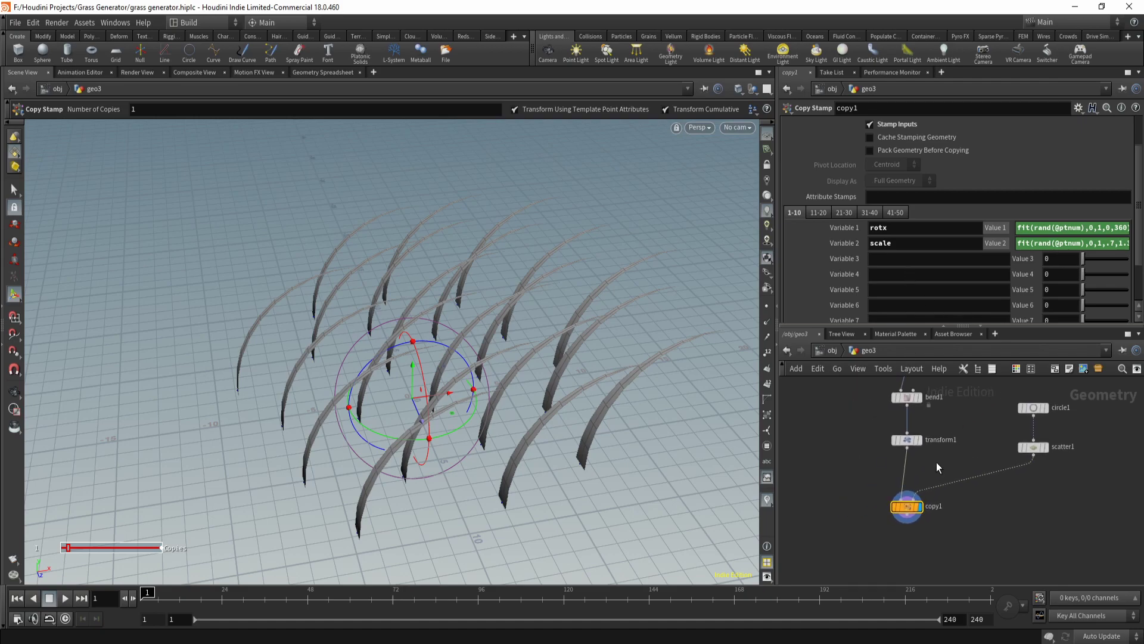
{"action": "middle_click_drag", "start_coordinate": [936, 462], "coordinate": [938, 467]}
{"action": "left_click", "coordinate": [880, 258]}
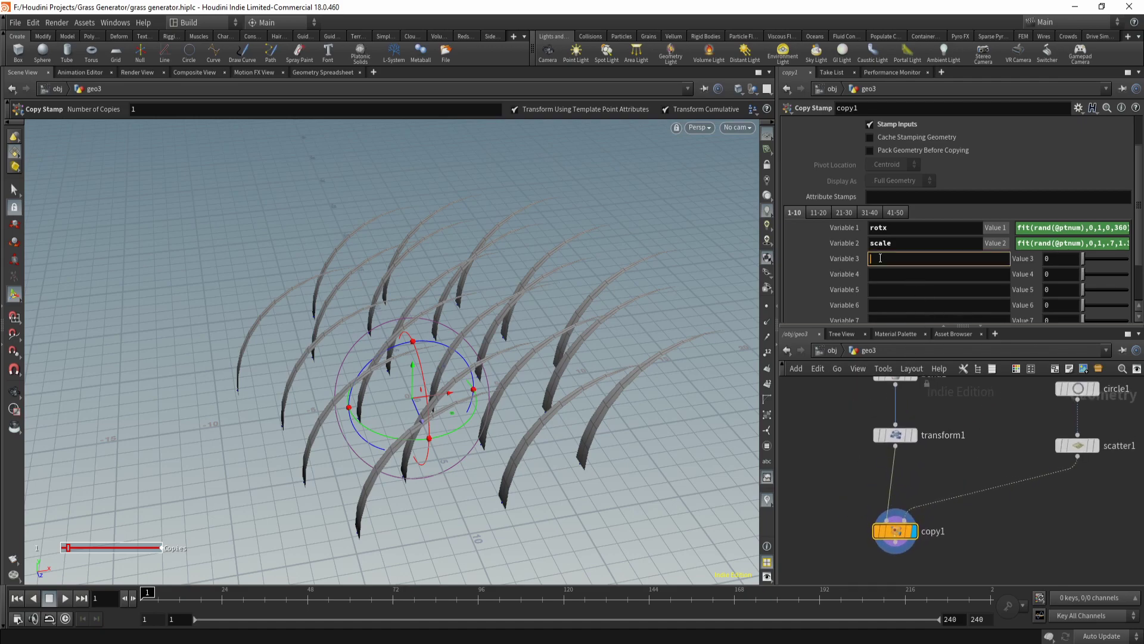
{"action": "type", "text": "bend"}
{"action": "key", "text": "Tab"}
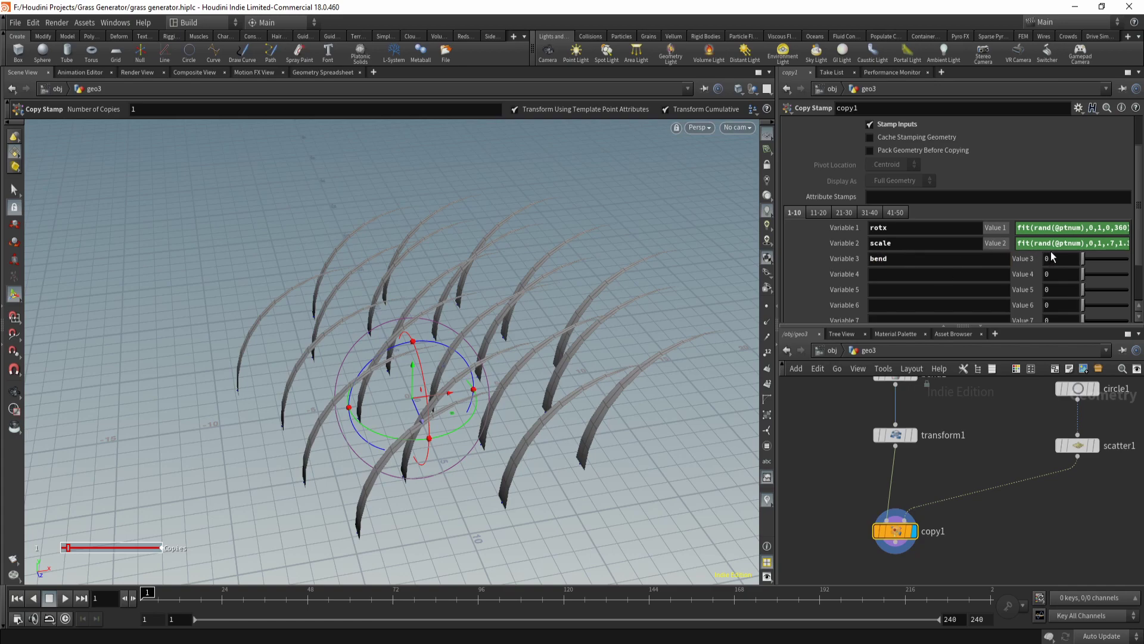
{"action": "type", "text": "fit("}
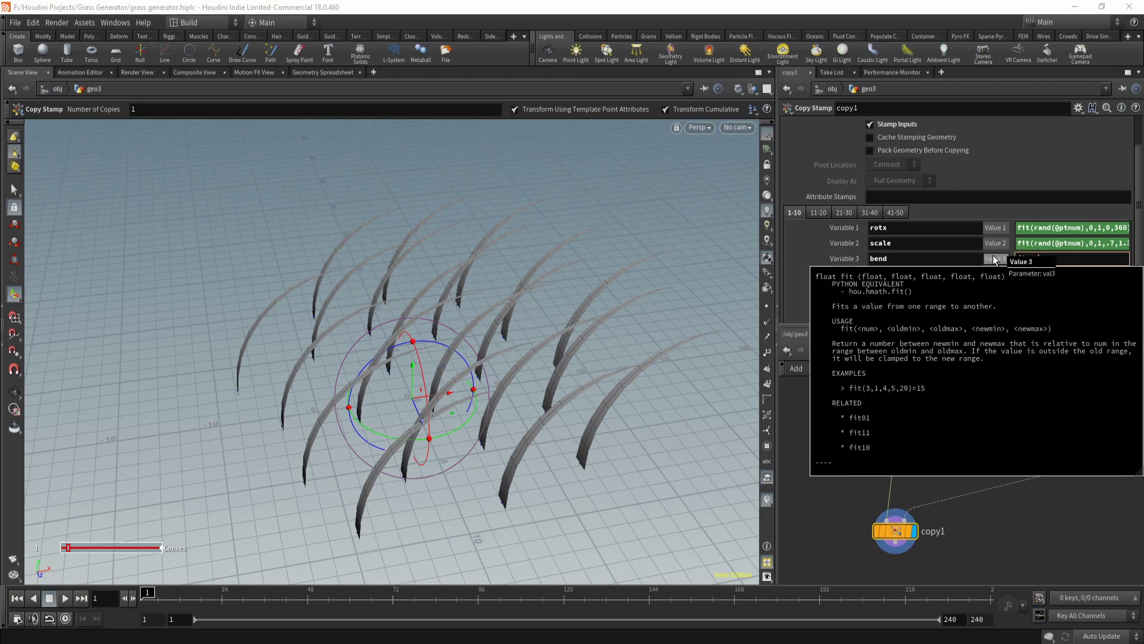
{"action": "type", "text": "rand(@"}
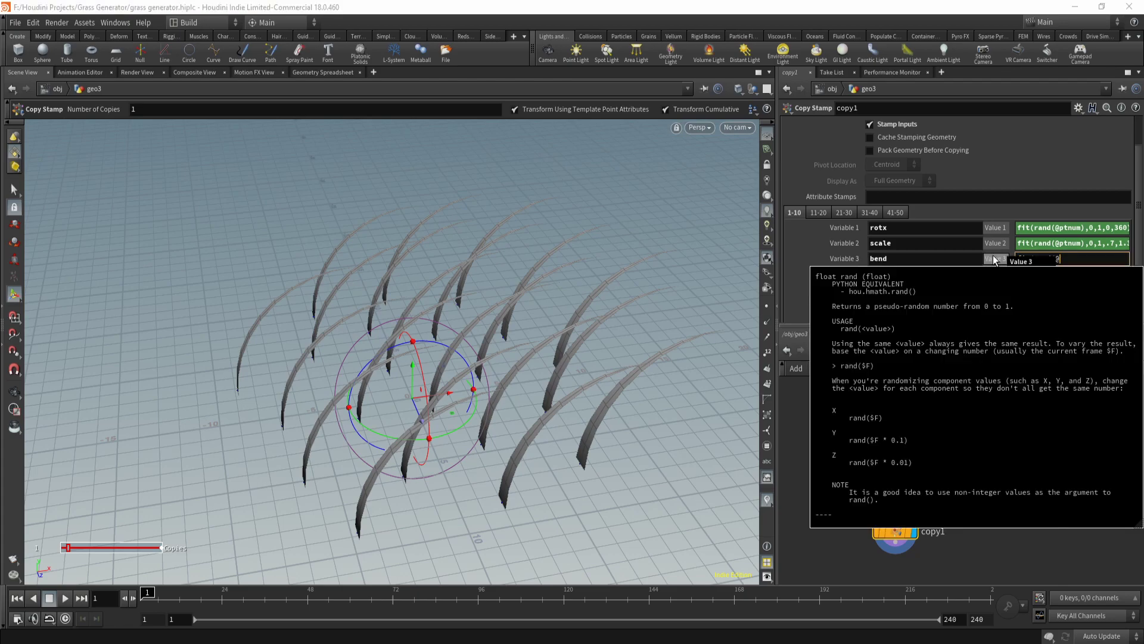
{"action": "type", "text": "ptnum"}
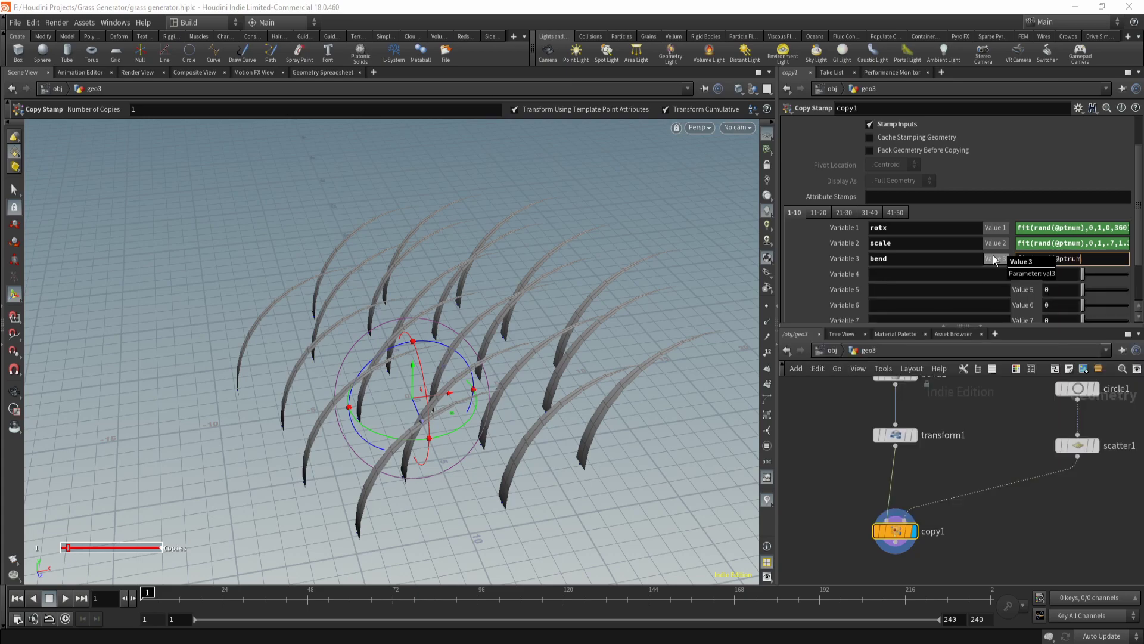
{"action": "type", "text": "),0,1,"}
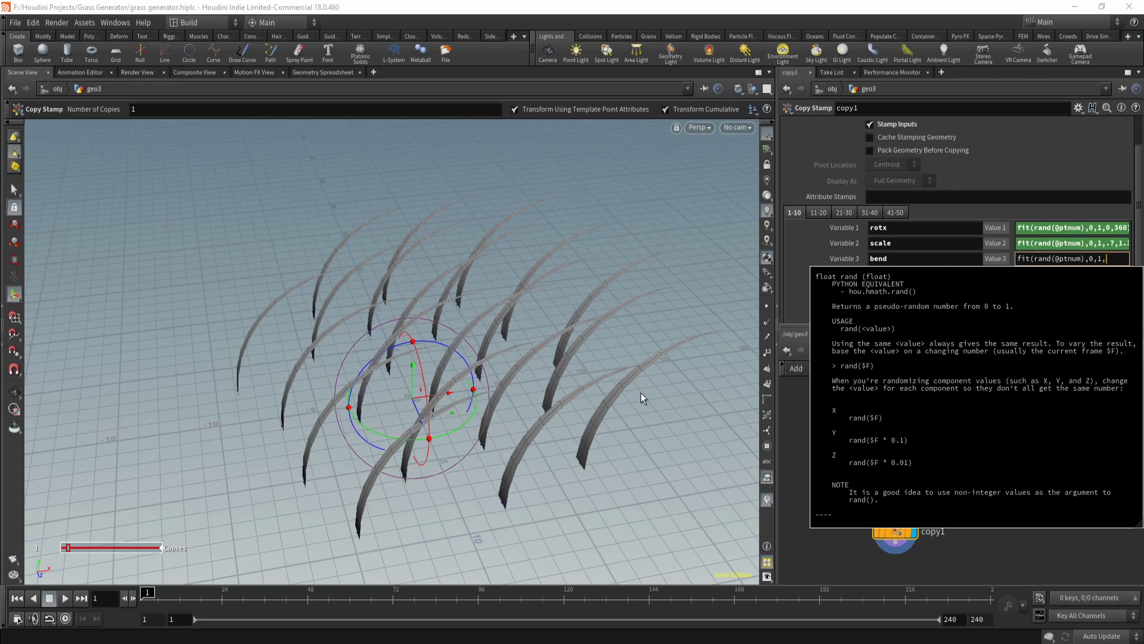
{"action": "type", "text": "-30,"}
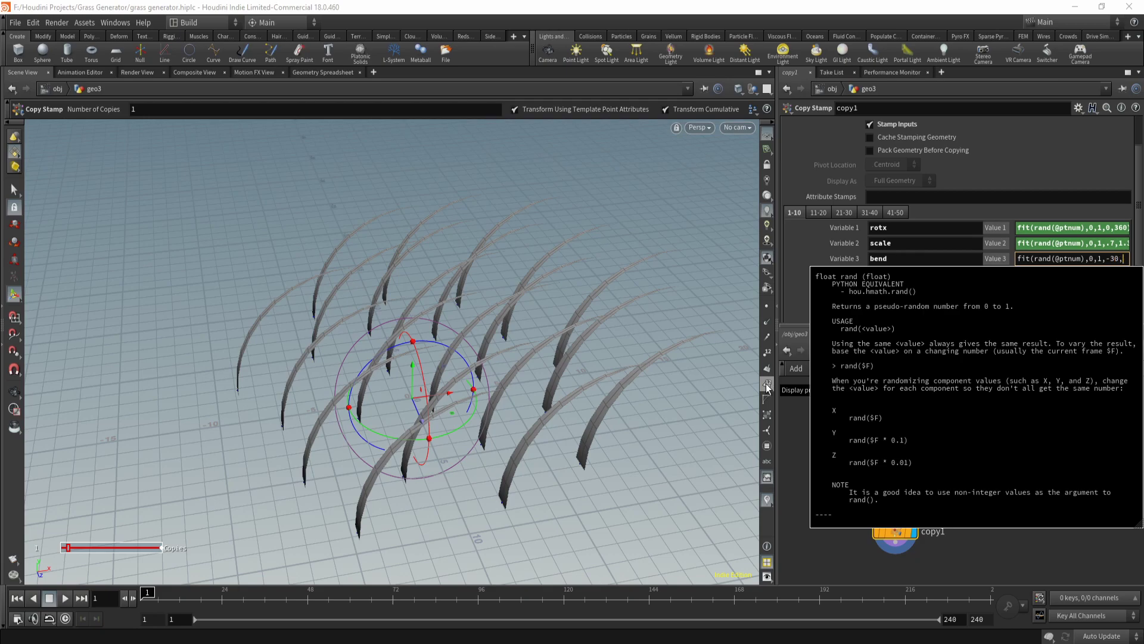
{"action": "type", "text": "-90)"}
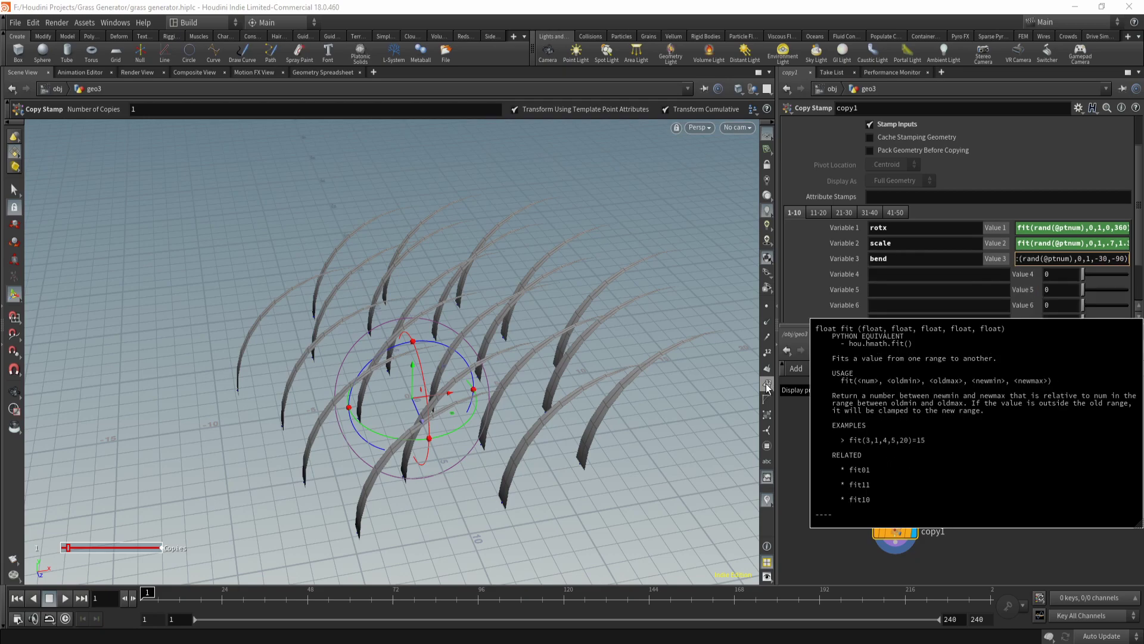
{"action": "key", "text": "Return"}
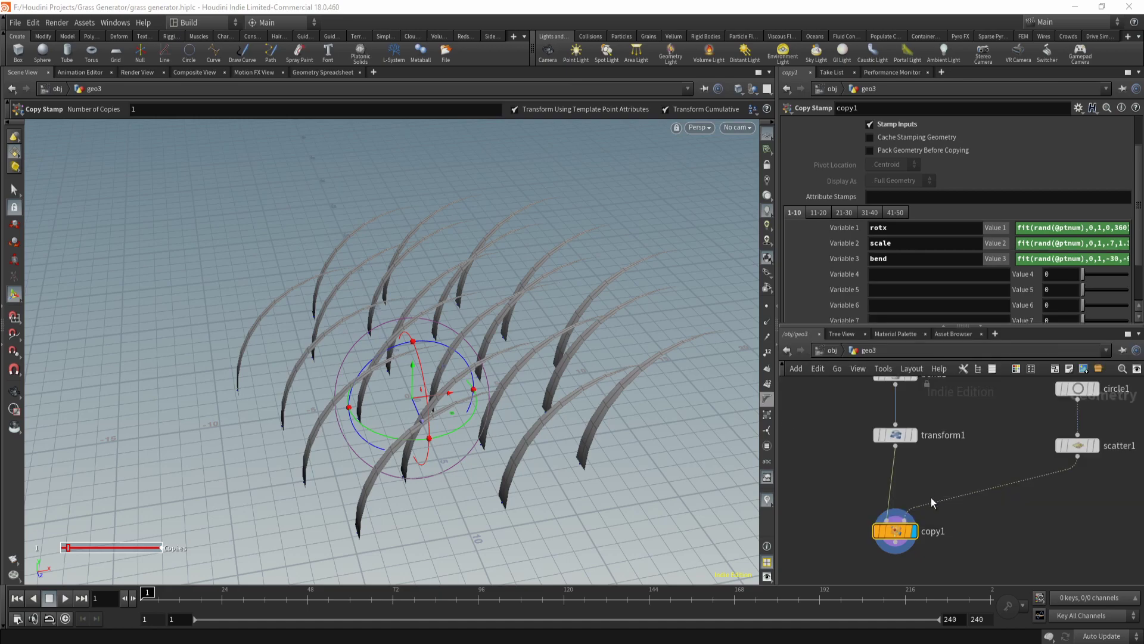
- Set transform1's X rotation to the expression stamp("../copy1/",rotx,0)
{"action": "middle_click_drag", "start_coordinate": [932, 471], "coordinate": [961, 486]}
{"action": "left_click", "coordinate": [931, 453]}
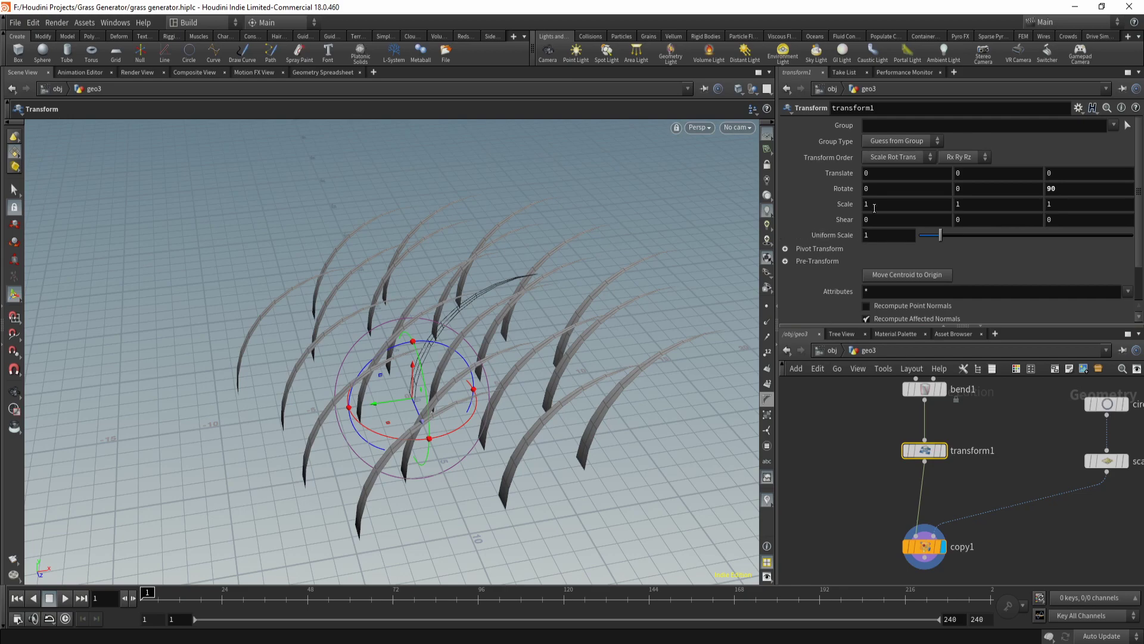
{"action": "left_click", "coordinate": [896, 188]}
{"action": "type", "text": "stam"}
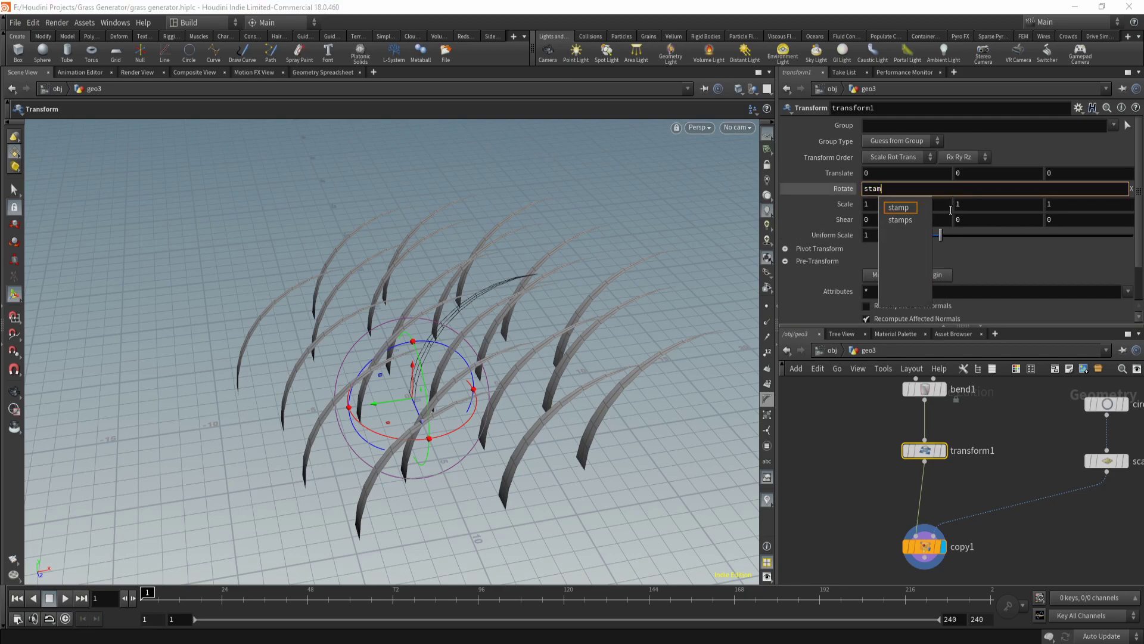
{"action": "type", "text": "p("}
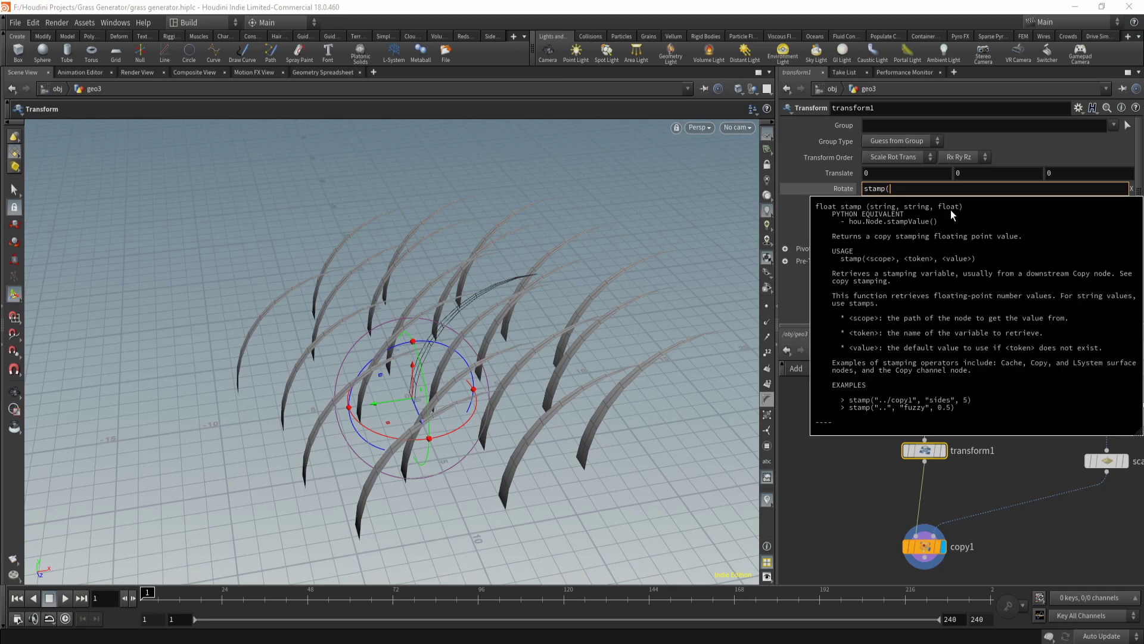
{"action": "type", "text": "\"../cp"}
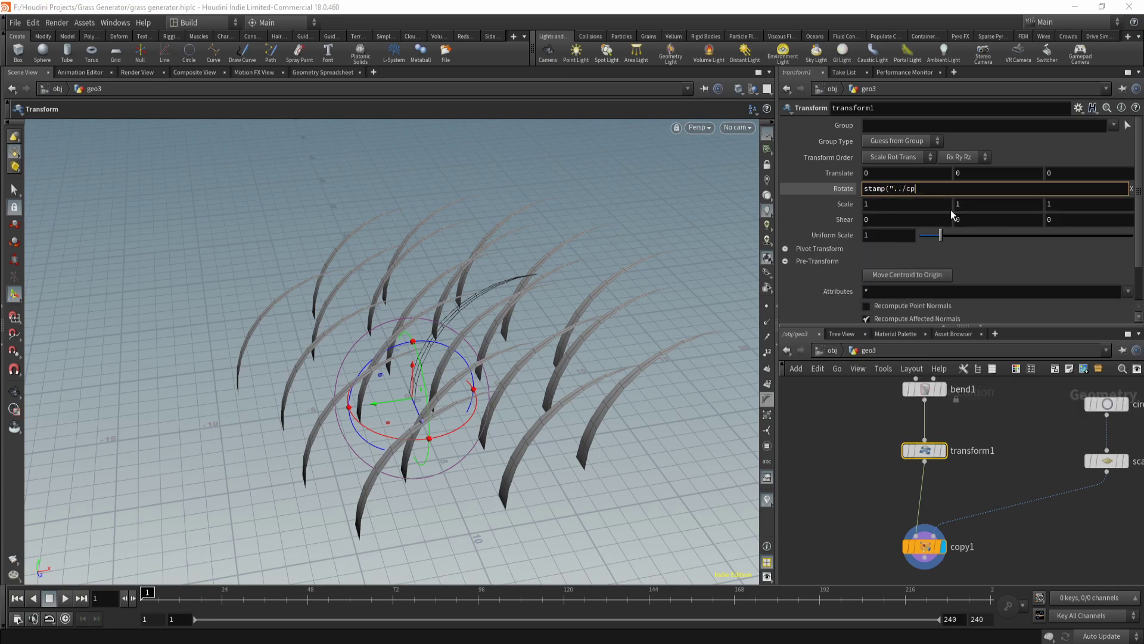
{"action": "key", "text": "BackSpace"}
{"action": "type", "text": "op"}
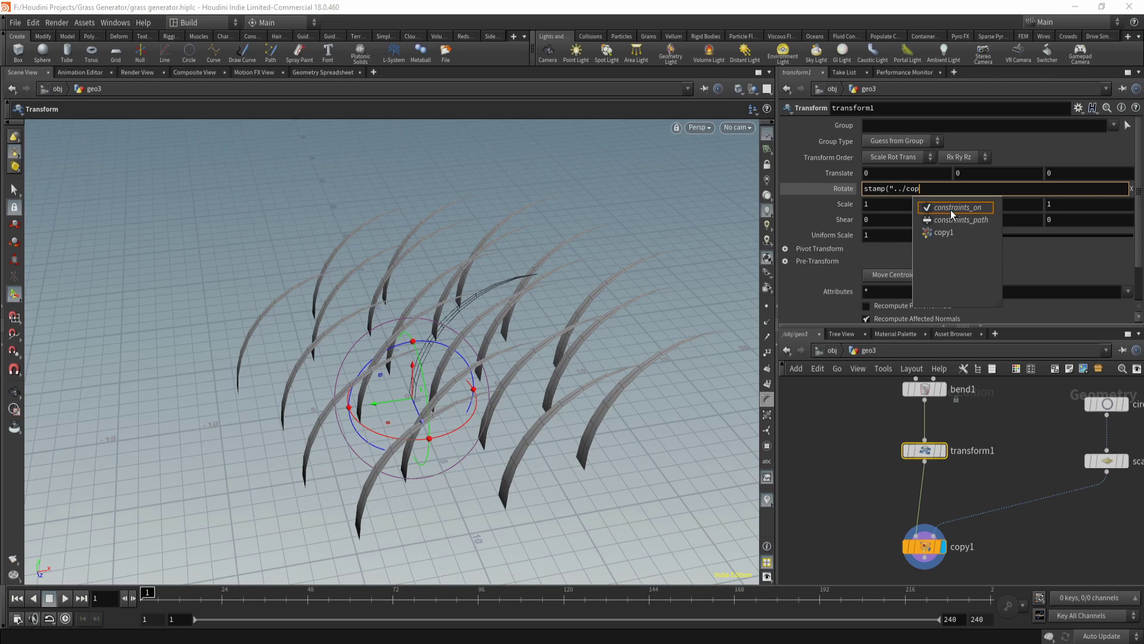
{"action": "left_click", "coordinate": [951, 210]}
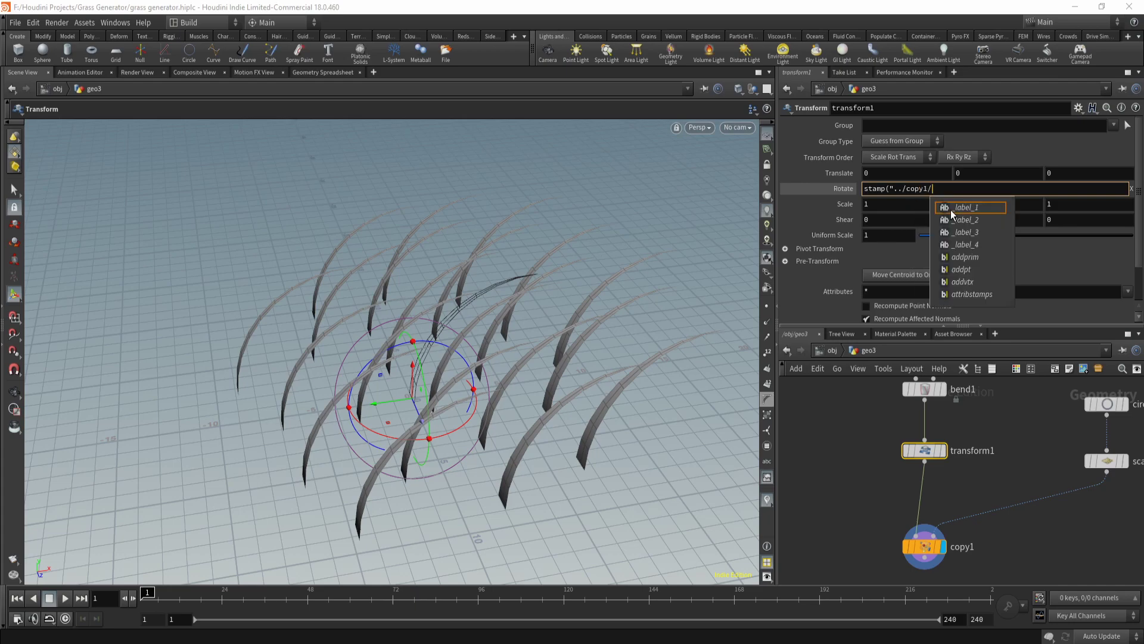
{"action": "type", "text": "\""}
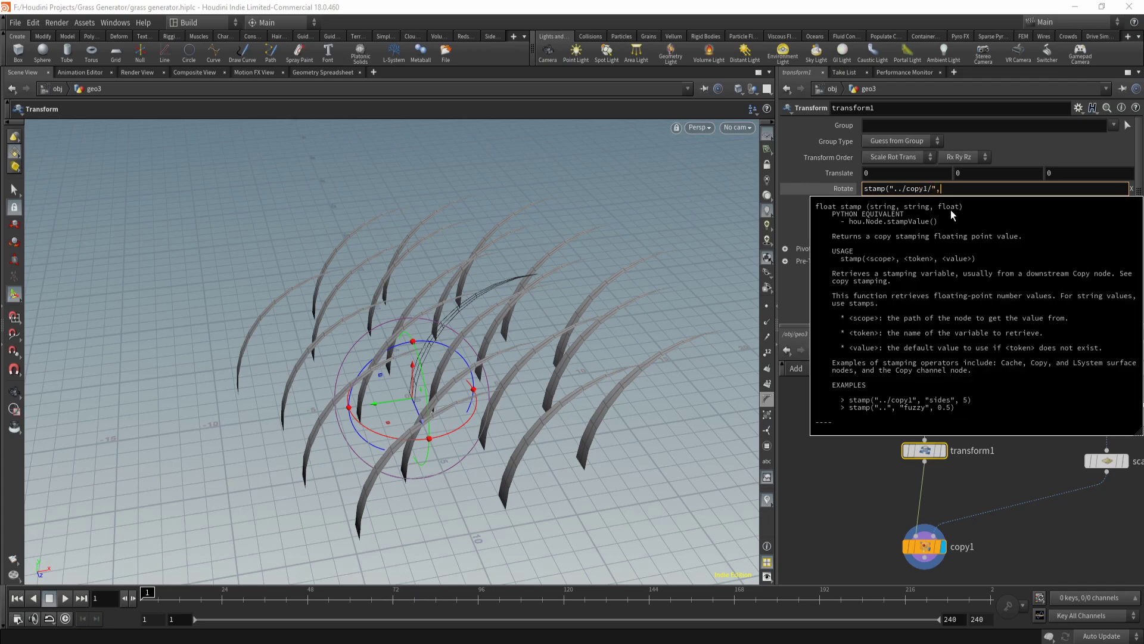
{"action": "type", "text": ",rotz"}
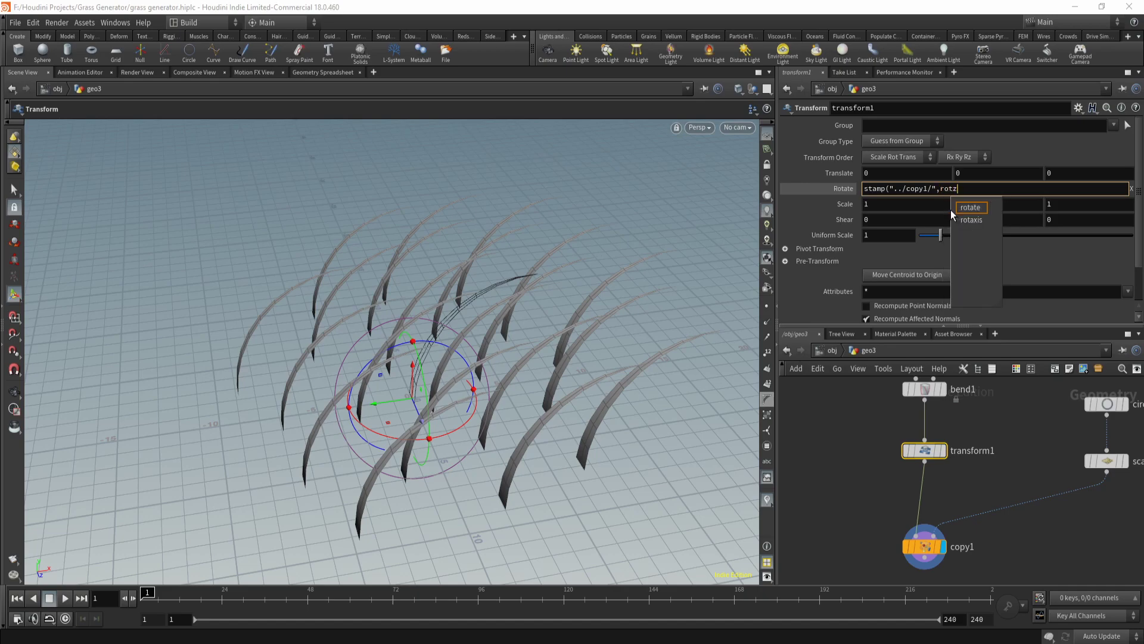
{"action": "key", "text": "BackSpace"}
{"action": "type", "text": "x),"}
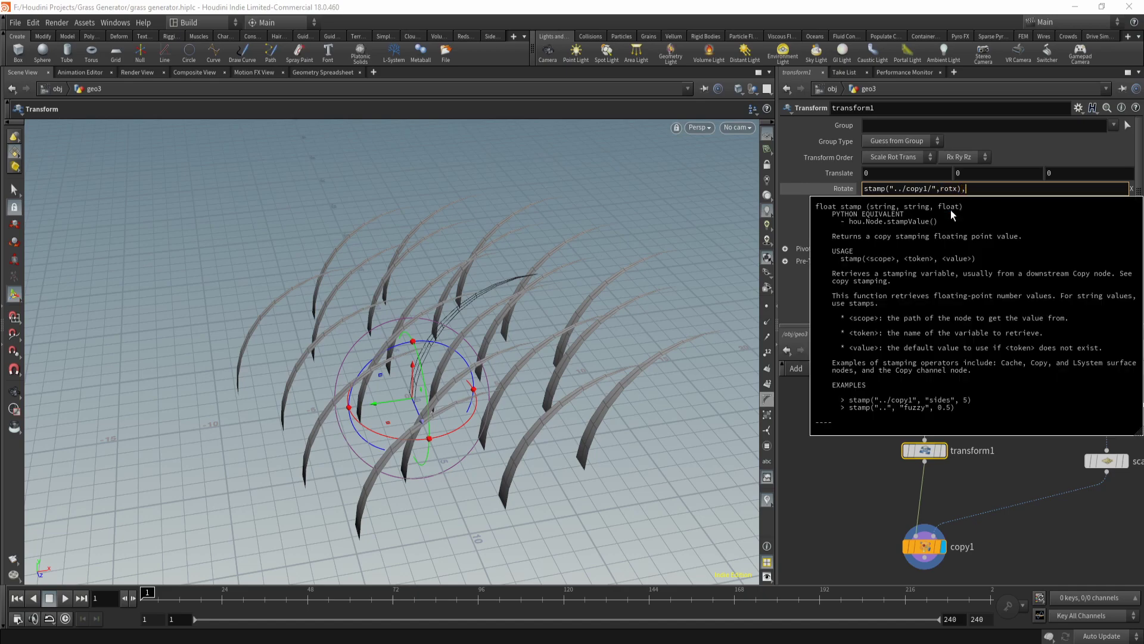
{"action": "key", "text": "BackSpace"}
{"action": "key", "text": "BackSpace"}
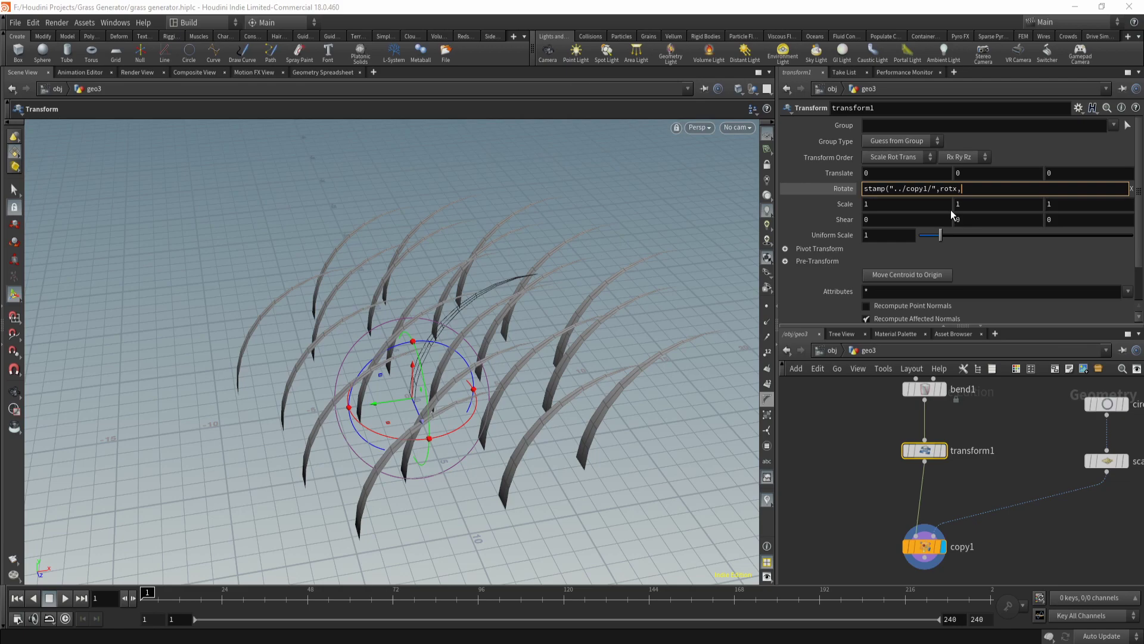
{"action": "type", "text": ",0)"}
{"action": "key", "text": "Return"}
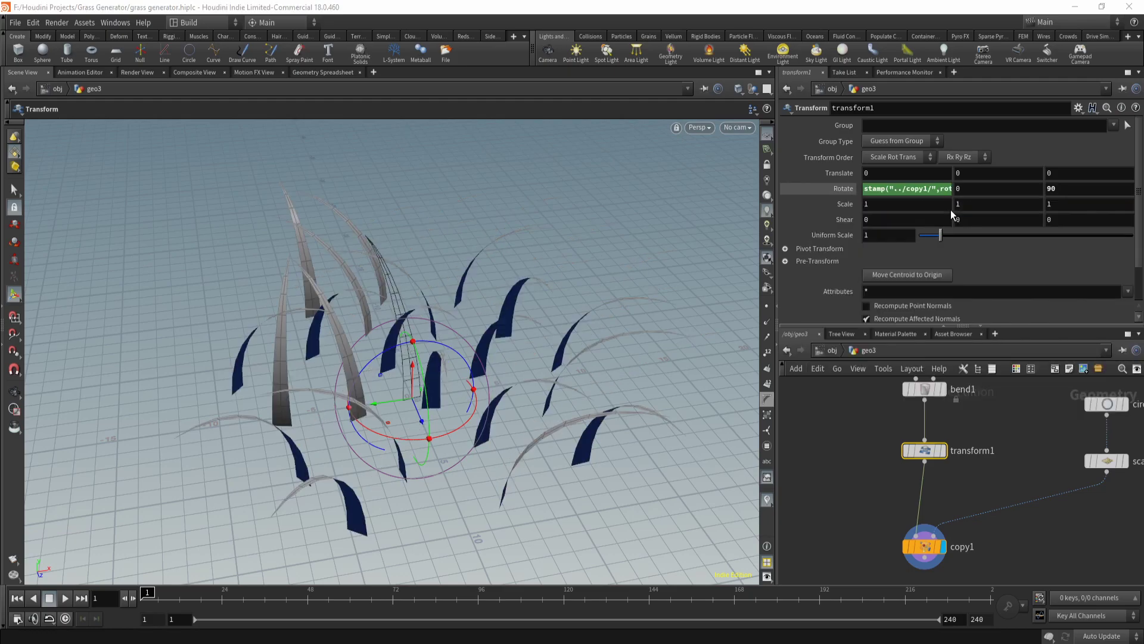
{"action": "right_click_drag", "start_coordinate": [511, 401], "coordinate": [455, 444], "text": "alt"}
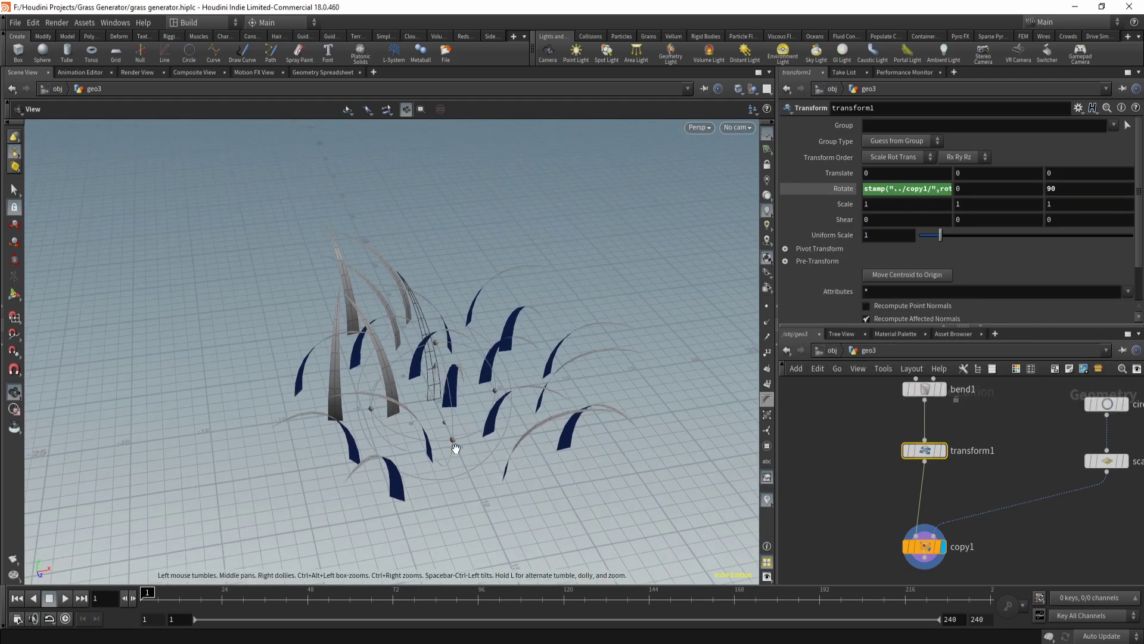
{"action": "left_click_drag", "start_coordinate": [455, 444], "coordinate": [588, 420], "text": "alt"}
{"action": "key", "text": "Return"}
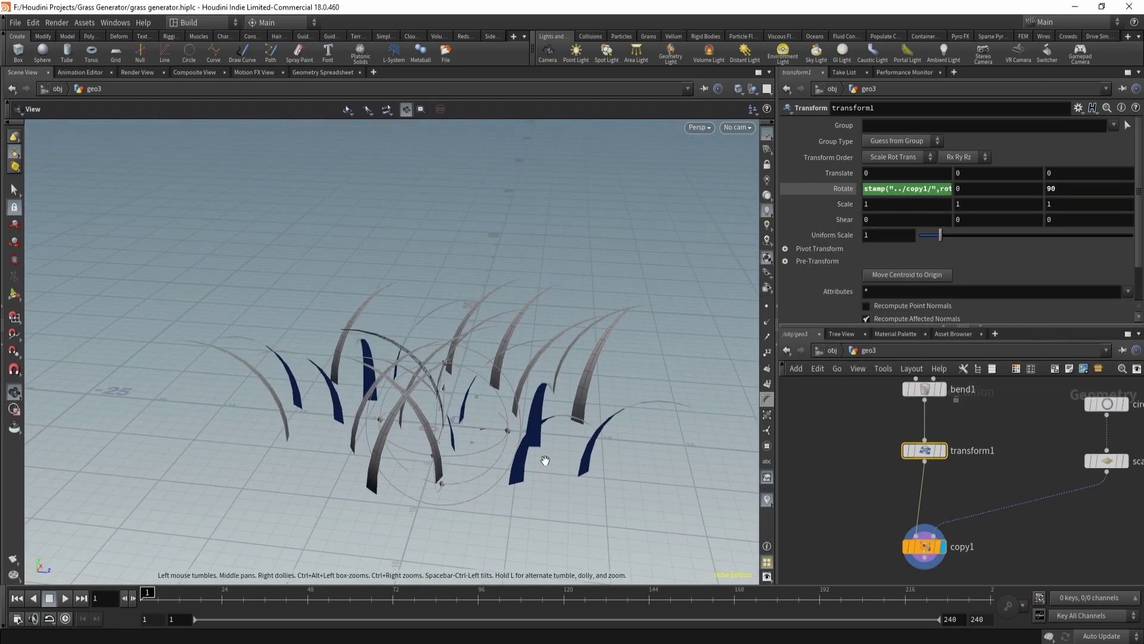
{"action": "left_click_drag", "start_coordinate": [545, 460], "coordinate": [382, 469]}
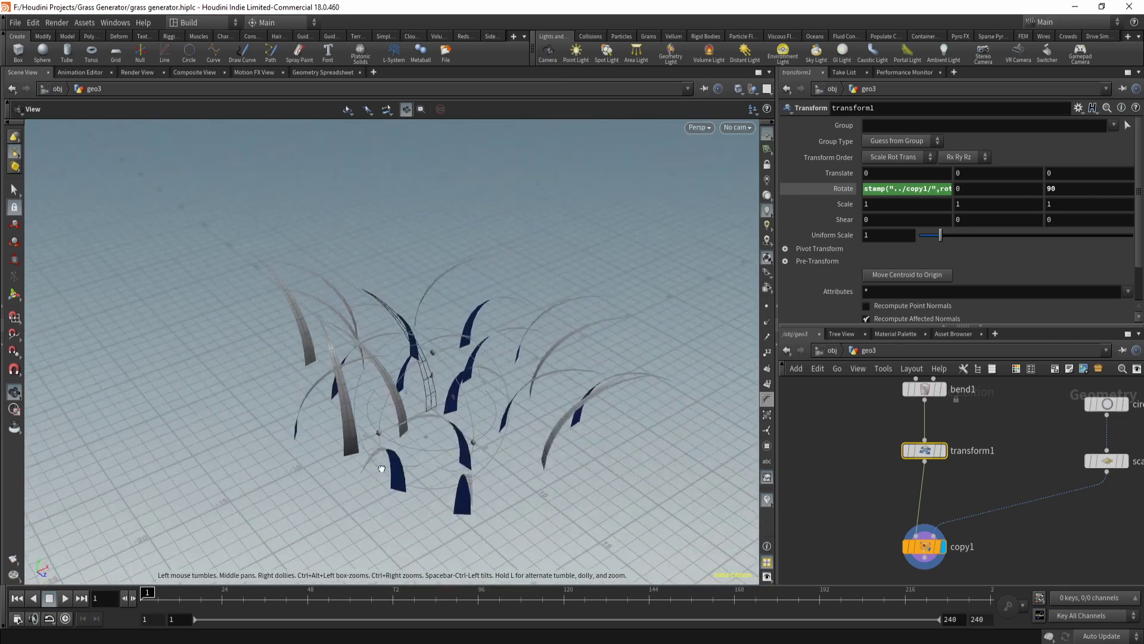
{"action": "key", "text": "Return"}
- Copy transform1's X rotation stamp expression into its Uniform Scale
{"action": "left_click", "coordinate": [888, 235]}
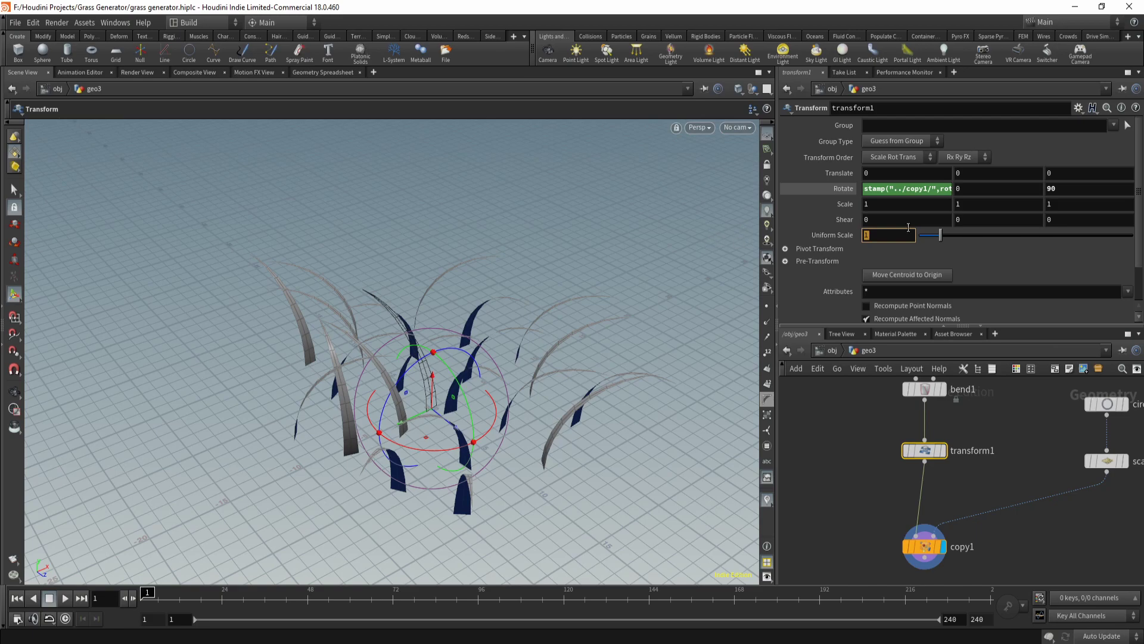
{"action": "left_click", "coordinate": [882, 191]}
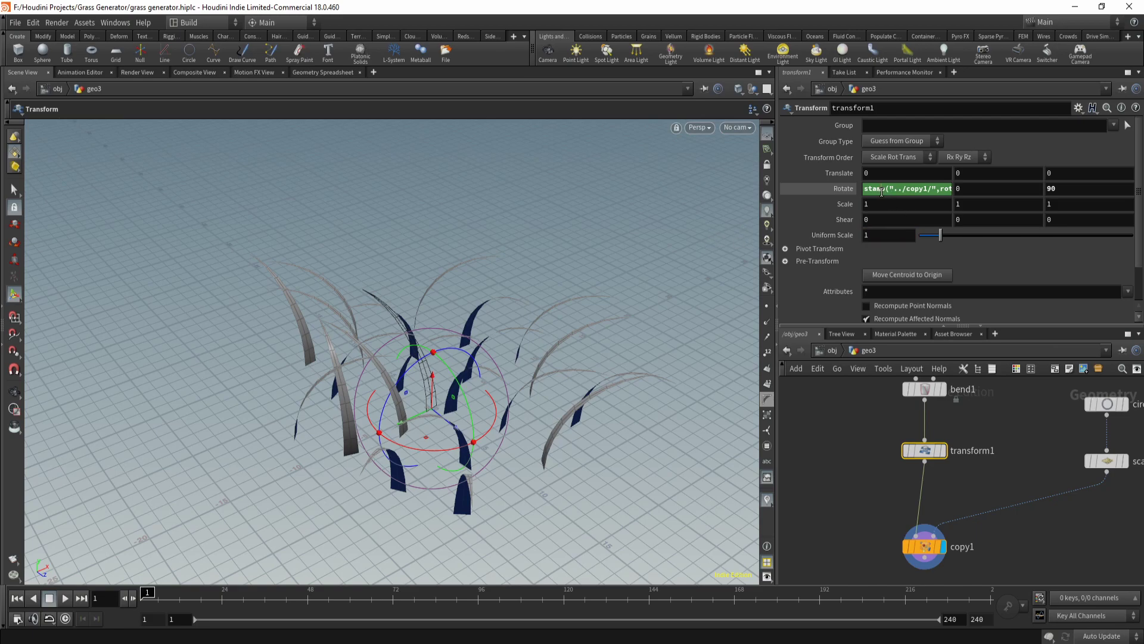
{"action": "key", "text": "ctrl+c"}
{"action": "left_click", "coordinate": [899, 237]}
{"action": "key", "text": "ctrl+v"}
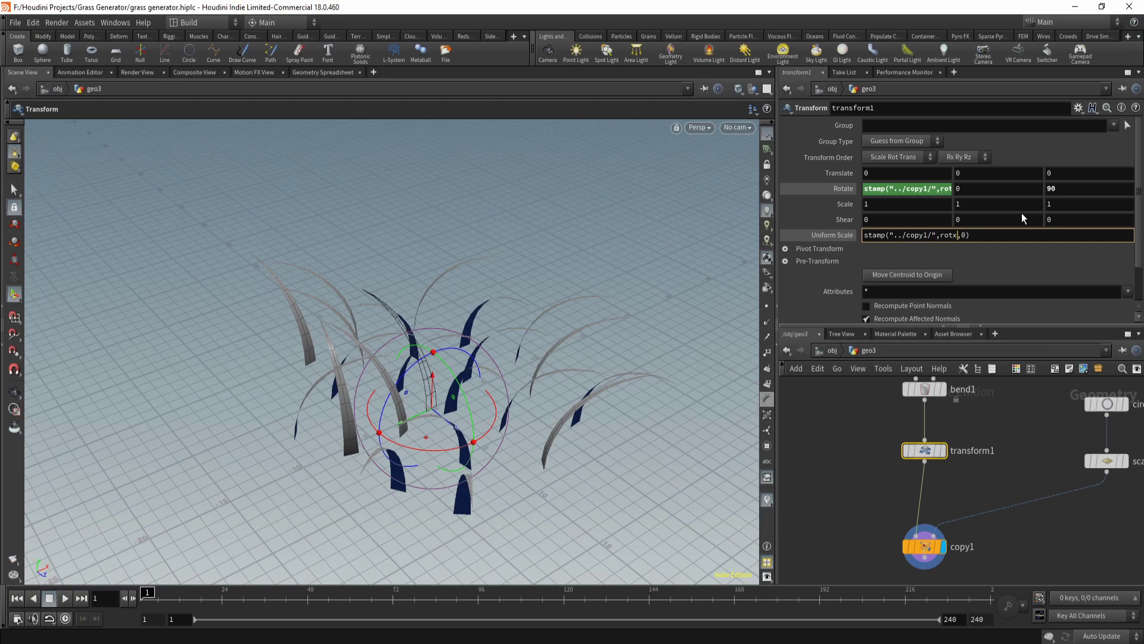
- Edit the Uniform Scale expression of transform1 to read stamp("../copy1/",scale,1)
{"action": "key", "text": "BackSpace"}
{"action": "key", "text": "BackSpace"}
{"action": "key", "text": "BackSpace"}
{"action": "key", "text": "BackSpace"}
{"action": "type", "text": "scale"}
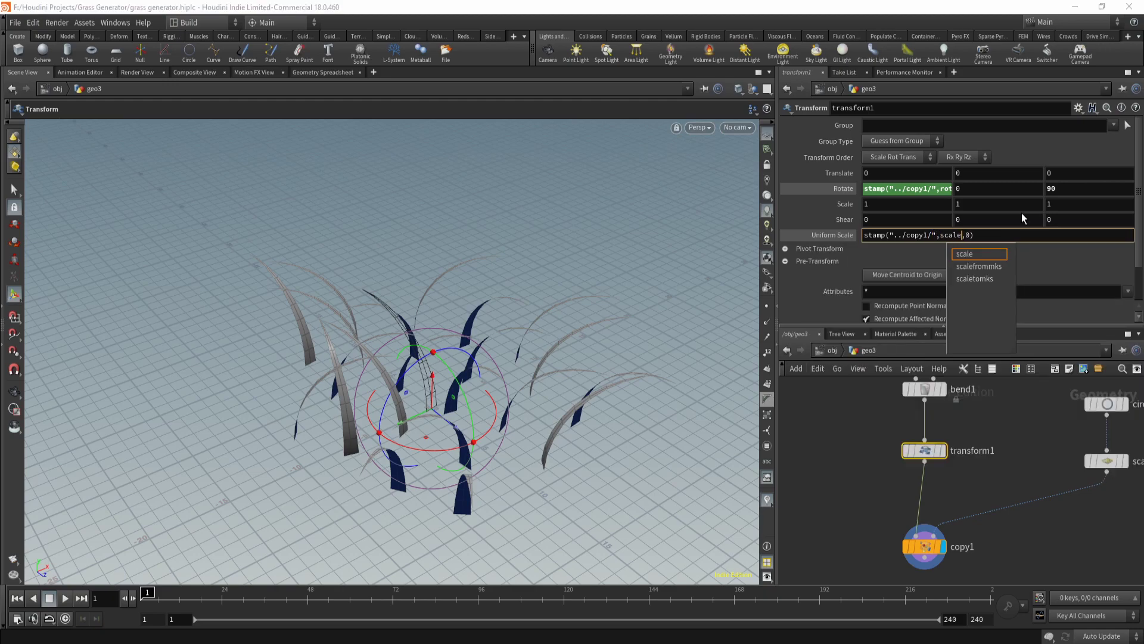
{"action": "key", "text": "Right"}
{"action": "key", "text": "Delete"}
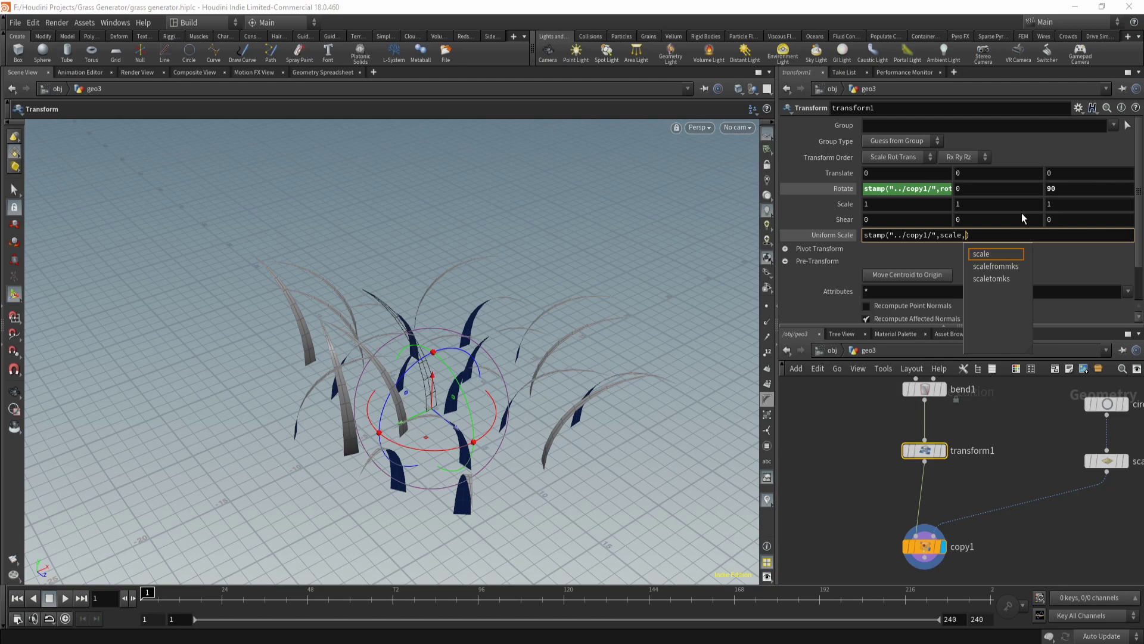
{"action": "type", "text": "1"}
{"action": "key", "text": "Return"}
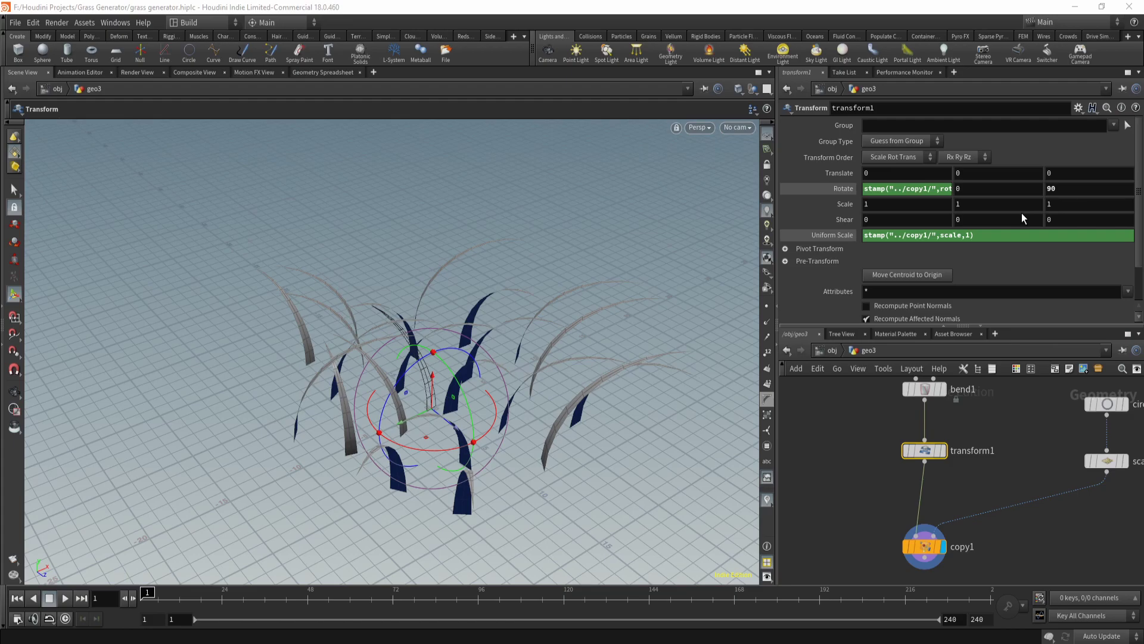
{"action": "key", "text": "Escape"}
{"action": "left_click_drag", "start_coordinate": [511, 419], "coordinate": [417, 437]}
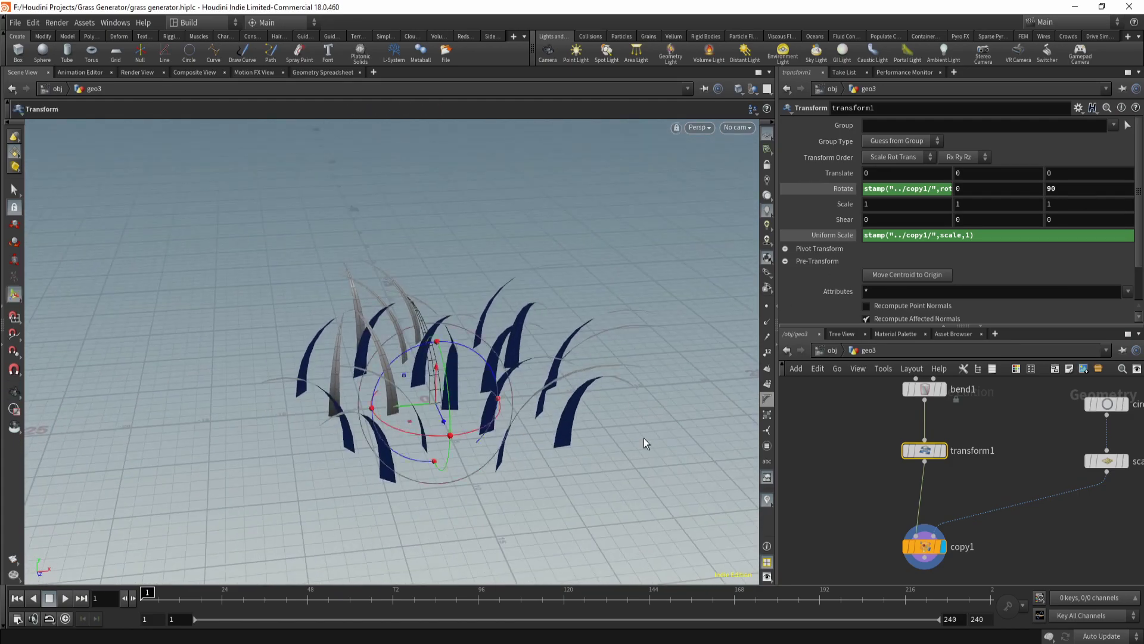
- Select the bend1 node to show its parameters
{"action": "left_click", "coordinate": [928, 385]}
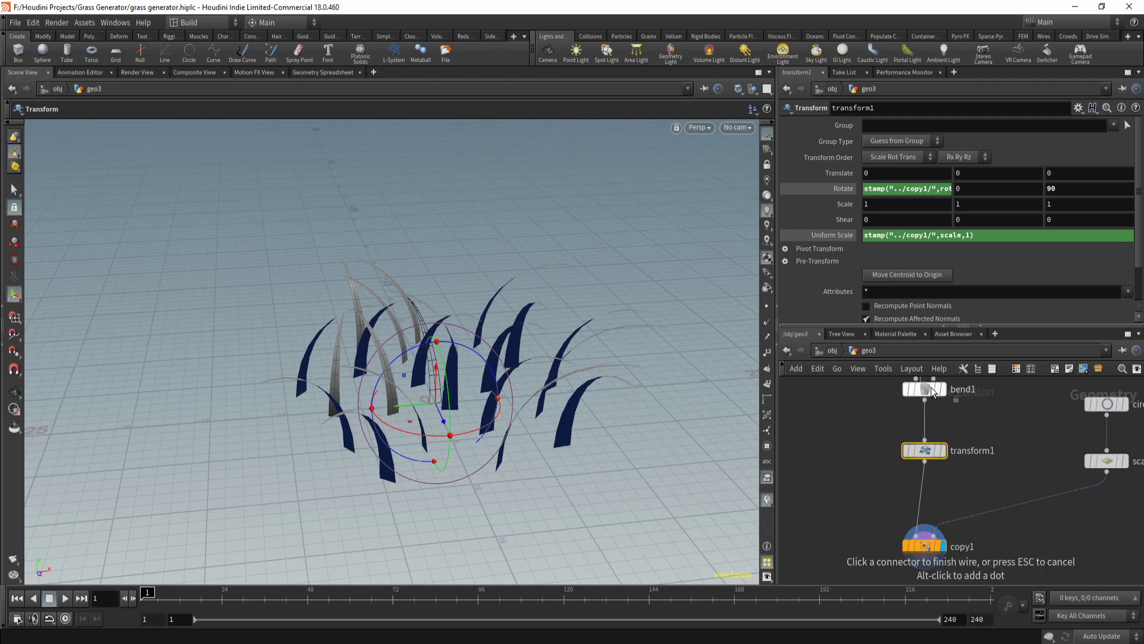
{"action": "left_click", "coordinate": [858, 417]}
{"action": "left_click", "coordinate": [920, 390]}
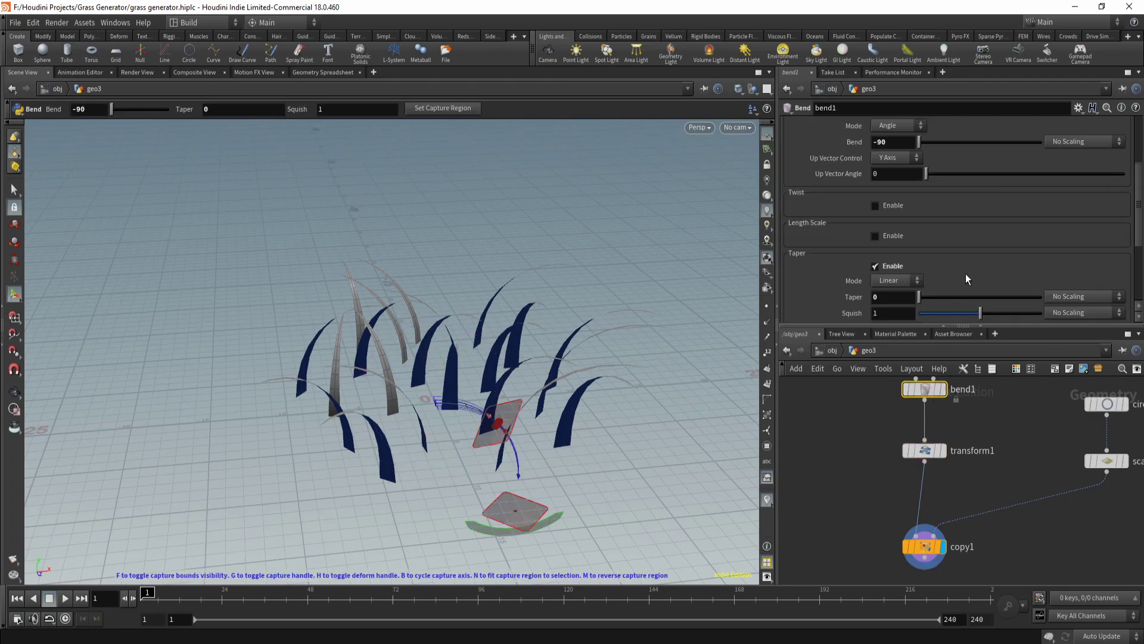
- Set bend1's Bend angle to 0 to straighten the blades
{"action": "left_click", "coordinate": [915, 142]}
{"action": "type", "text": "0"}
{"action": "key", "text": "Return"}
{"action": "key", "text": "Escape"}
{"action": "left_click_drag", "start_coordinate": [632, 310], "coordinate": [309, 456]}
{"action": "middle_click_drag", "start_coordinate": [371, 370], "coordinate": [403, 434]}
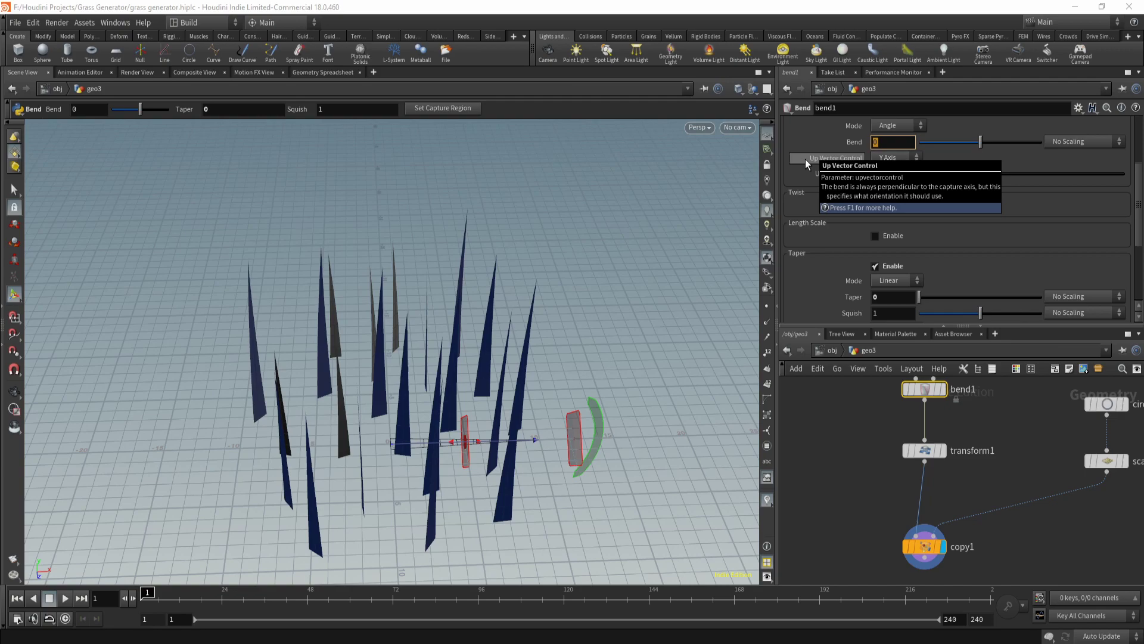
- Paste the stamp expression into bend1's Bend value and edit it to stamp("../copy1/",bend,-90)
{"action": "scroll", "coordinate": [832, 181], "scroll_direction": "up", "scroll_amount": 3}
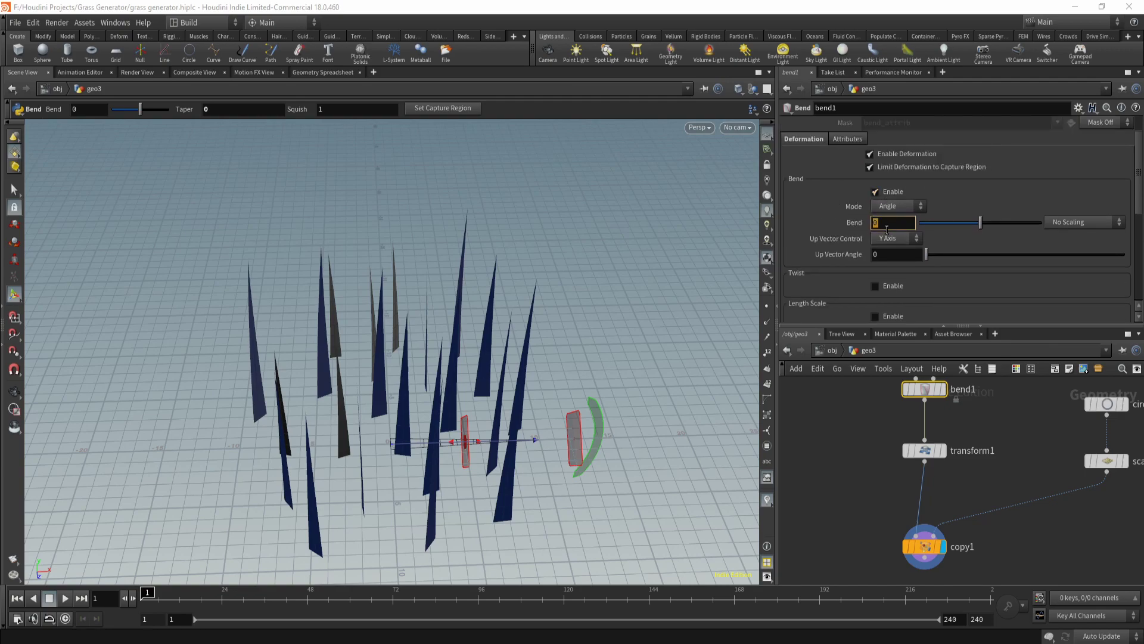
{"action": "key", "text": "ctrl+v"}
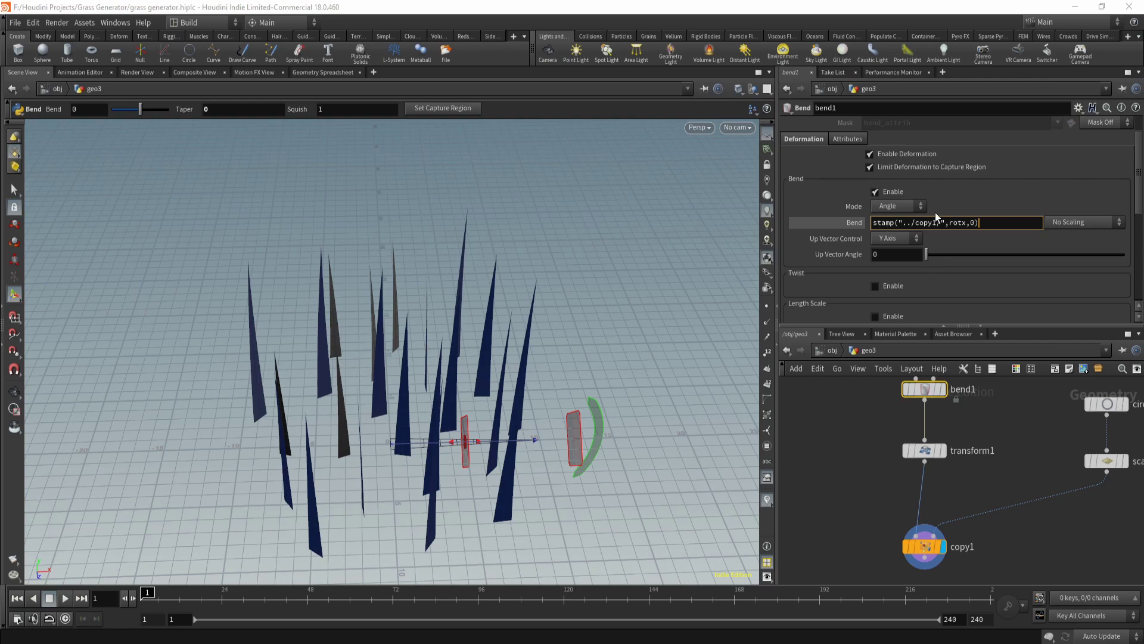
{"action": "left_click", "coordinate": [970, 223]}
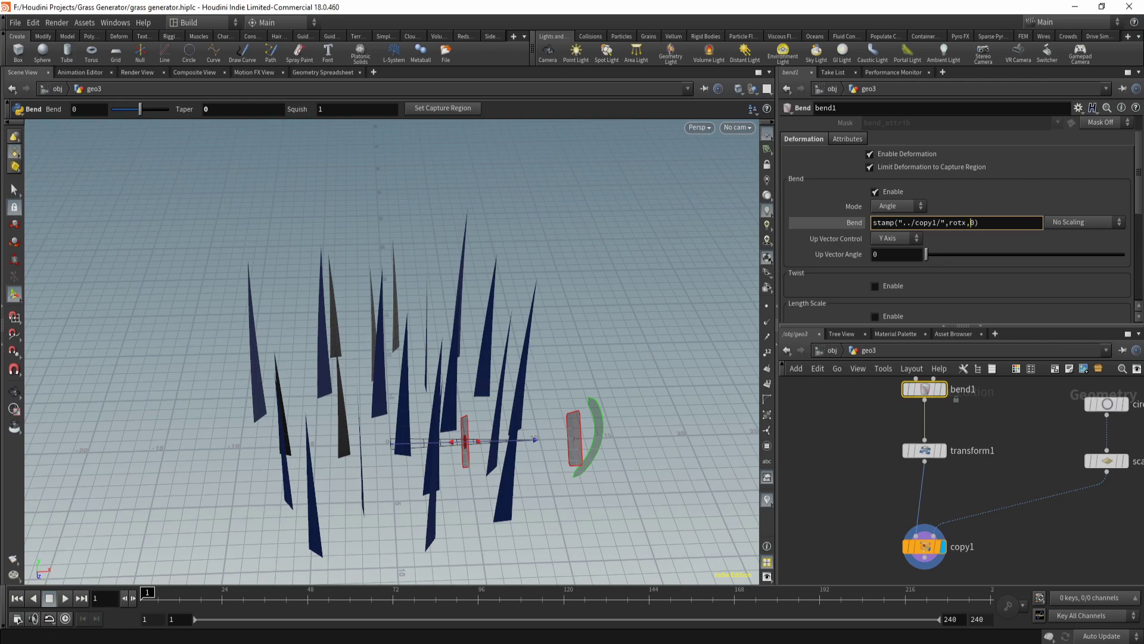
{"action": "key", "text": "BackSpace"}
{"action": "key", "text": "BackSpace"}
{"action": "key", "text": "BackSpace"}
{"action": "key", "text": "BackSpace"}
{"action": "type", "text": "ben"}
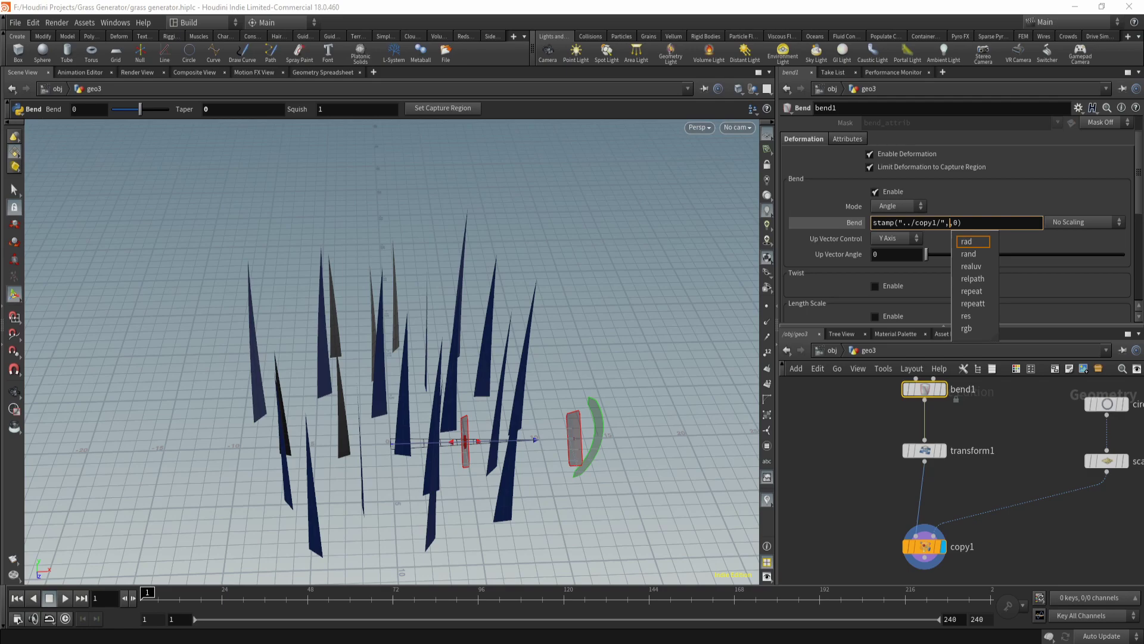
{"action": "type", "text": "d,-9"}
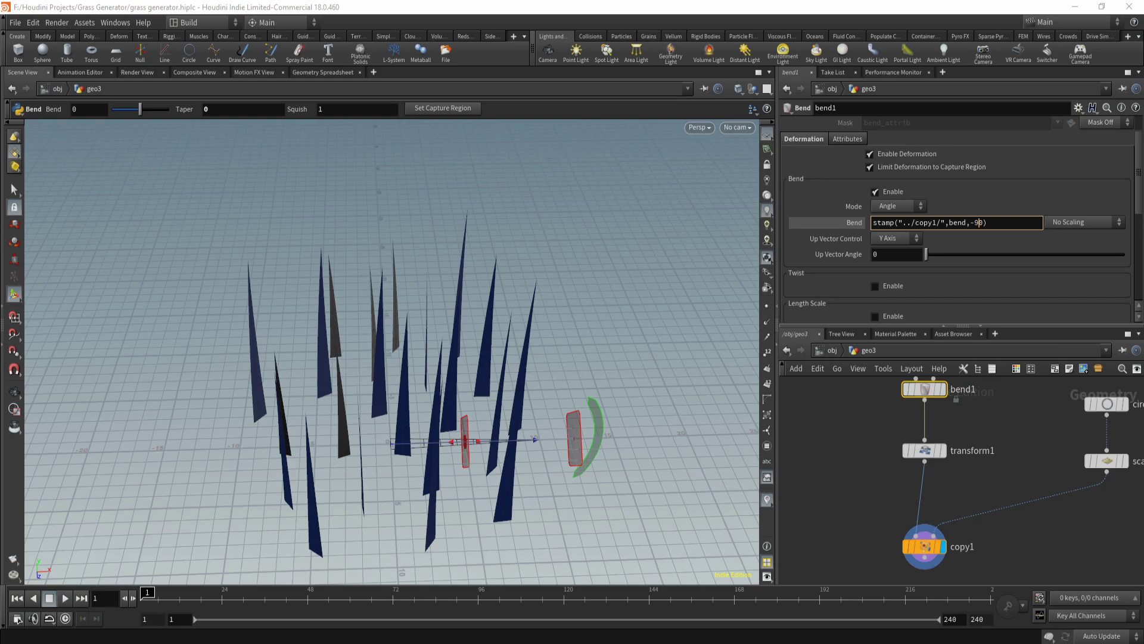
{"action": "key", "text": "Return"}
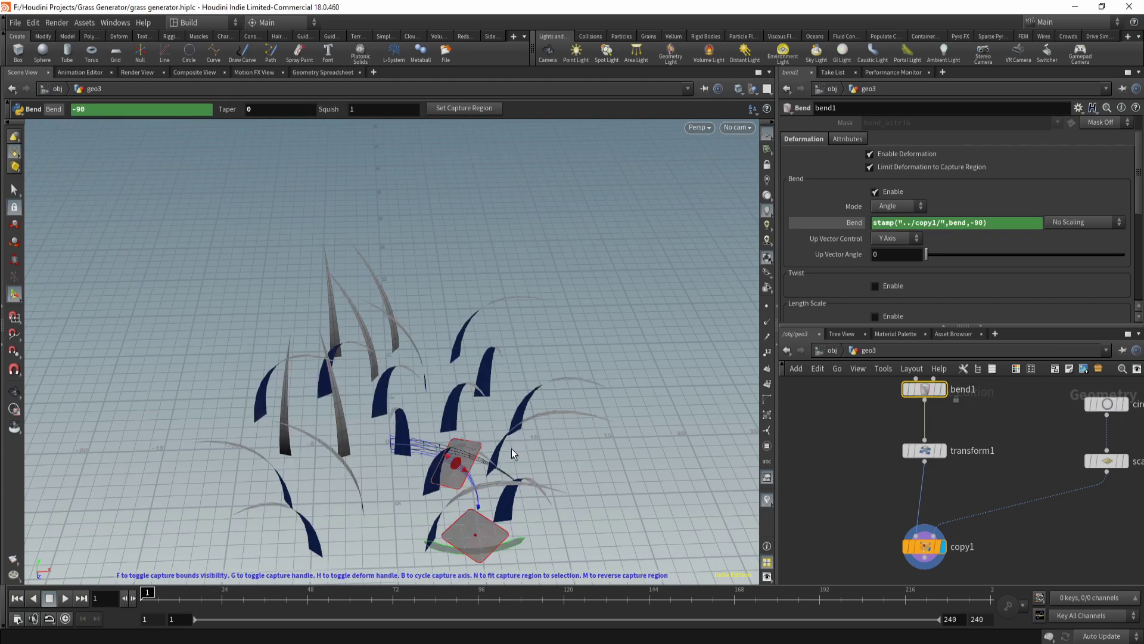
- Select the copy1 node and examine the variation in rotation, scale and bend of the copied blades from several angles
{"action": "key", "text": "Escape"}
{"action": "left_click_drag", "start_coordinate": [511, 448], "coordinate": [356, 505]}
{"action": "key", "text": "Return"}
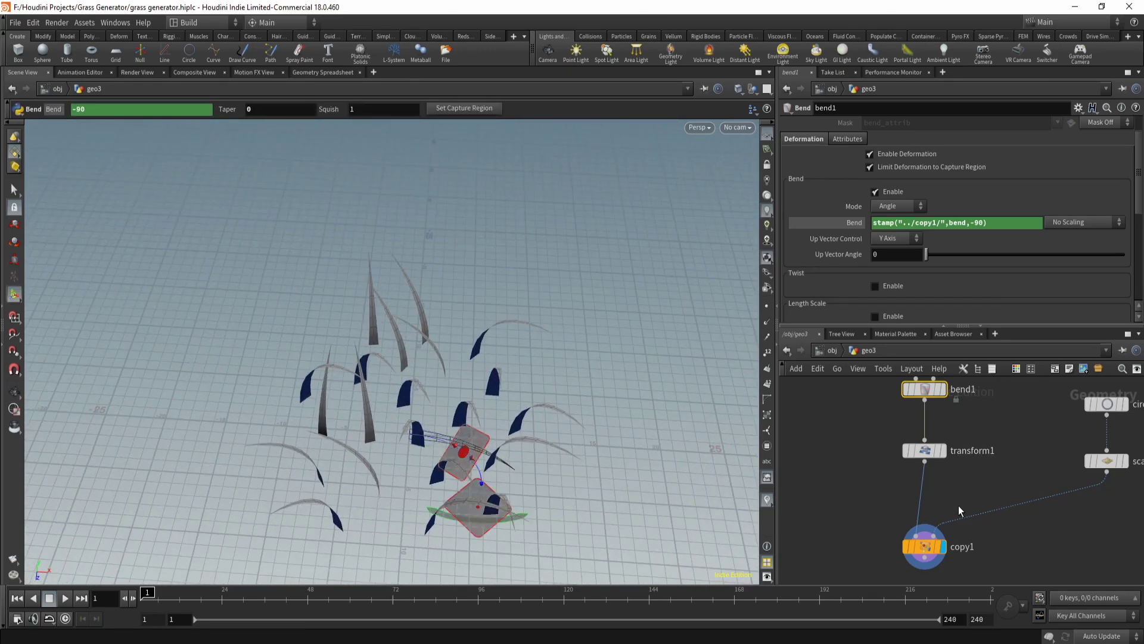
{"action": "left_click", "coordinate": [925, 547]}
{"action": "key", "text": "Escape"}
{"action": "left_click_drag", "start_coordinate": [458, 411], "coordinate": [414, 485]}
{"action": "right_click_drag", "start_coordinate": [414, 485], "coordinate": [482, 376]}
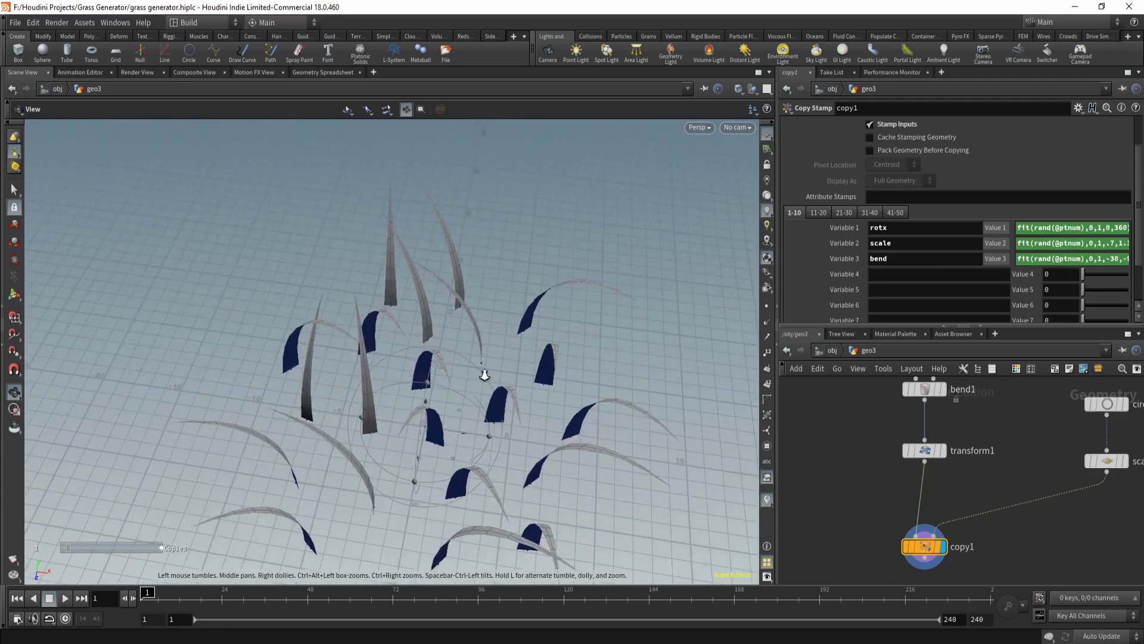
{"action": "left_click_drag", "start_coordinate": [483, 375], "coordinate": [526, 386]}
{"action": "key", "text": "Return"}
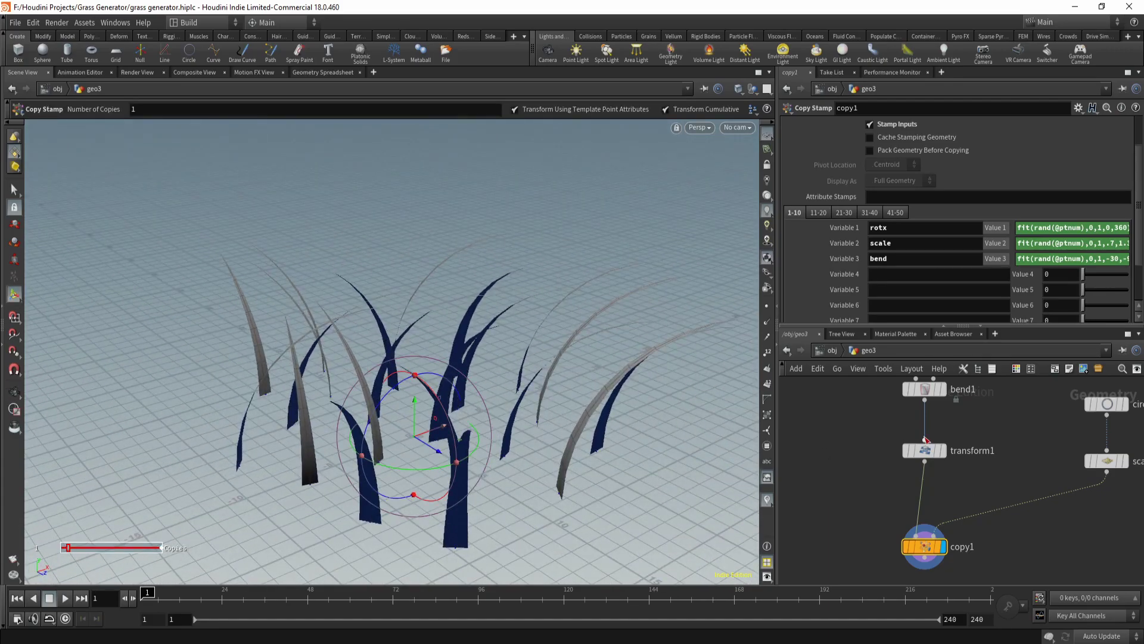
- Reduce circle1's Uniform Scale to 4.69 to bring the blades closer together
{"action": "left_click", "coordinate": [1106, 404]}
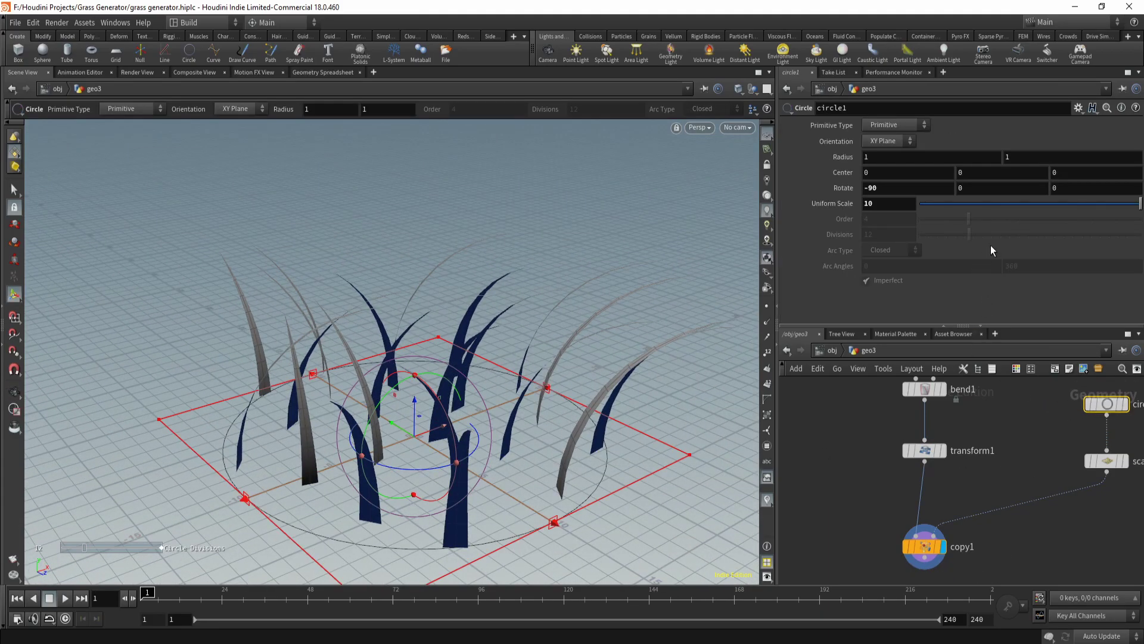
{"action": "left_click_drag", "start_coordinate": [1128, 212], "coordinate": [1021, 225]}
{"action": "left_click_drag", "start_coordinate": [444, 405], "coordinate": [419, 506], "text": "alt"}
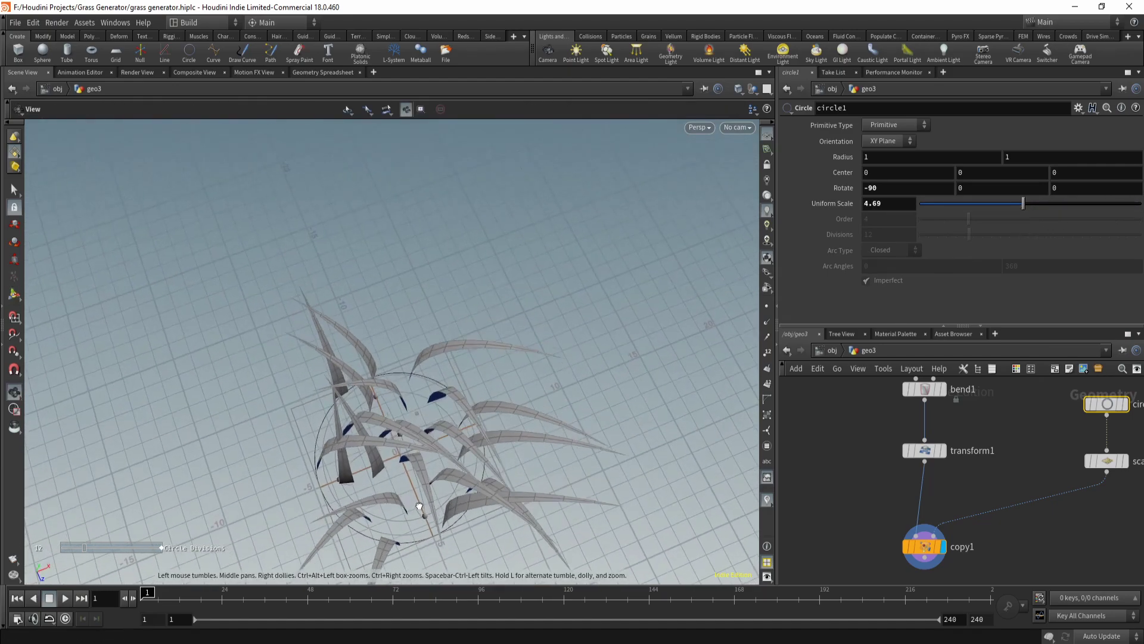
- Increase circle1's Uniform Scale to 6.17 and scatter1's Force Total Count to 23
{"action": "key", "text": "Return"}
{"action": "left_click_drag", "start_coordinate": [1049, 206], "coordinate": [1044, 216]}
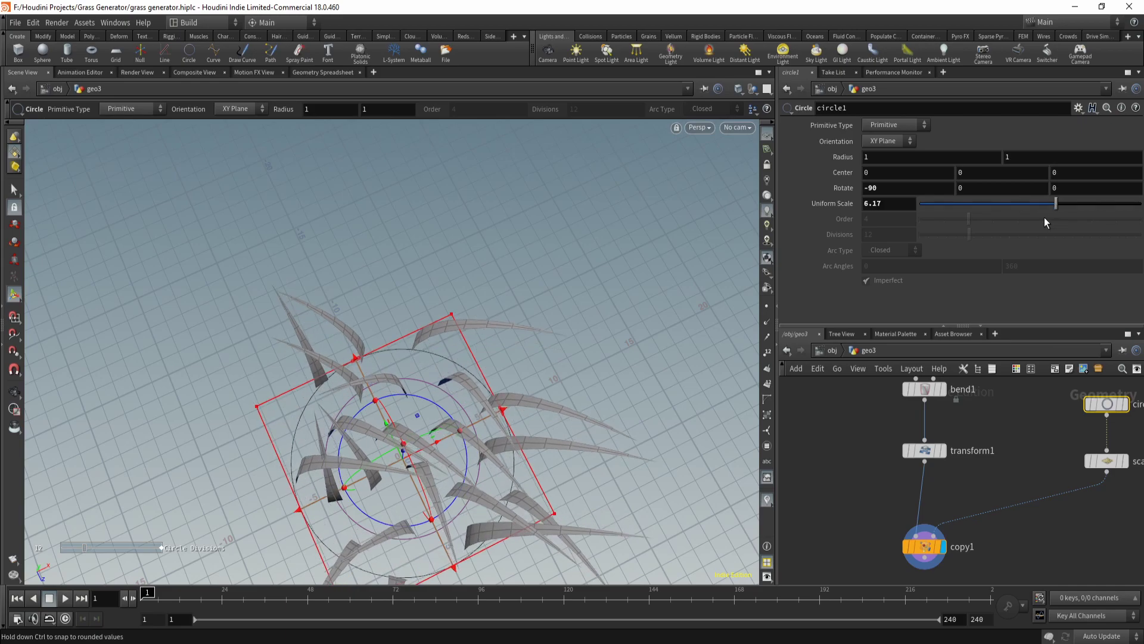
{"action": "left_click", "coordinate": [1107, 461]}
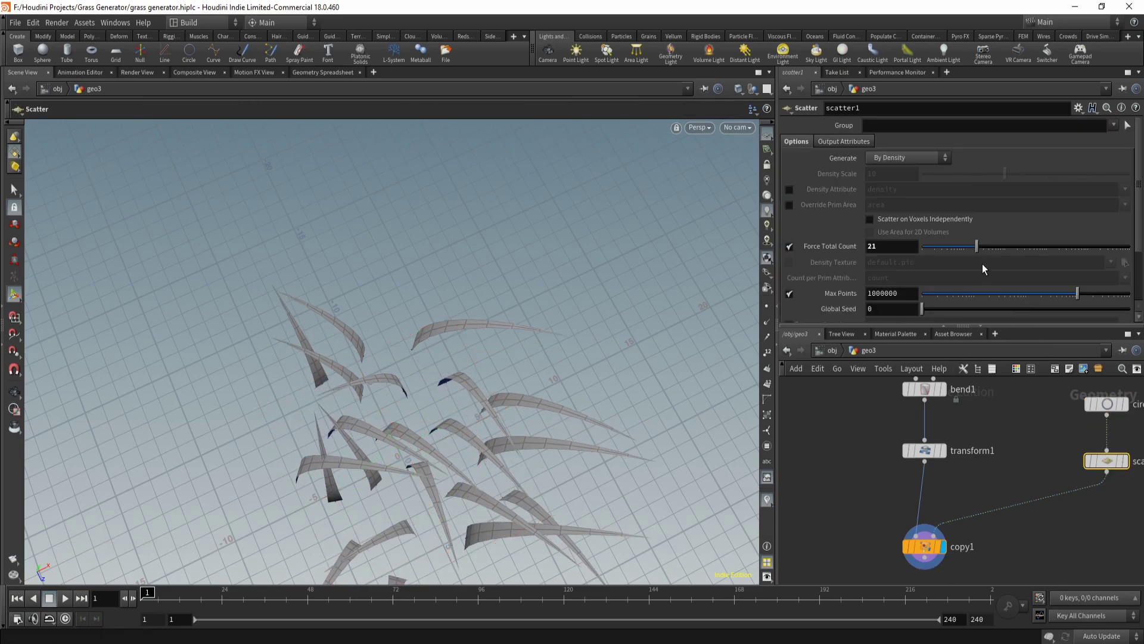
{"action": "left_click_drag", "start_coordinate": [980, 247], "coordinate": [979, 252]}
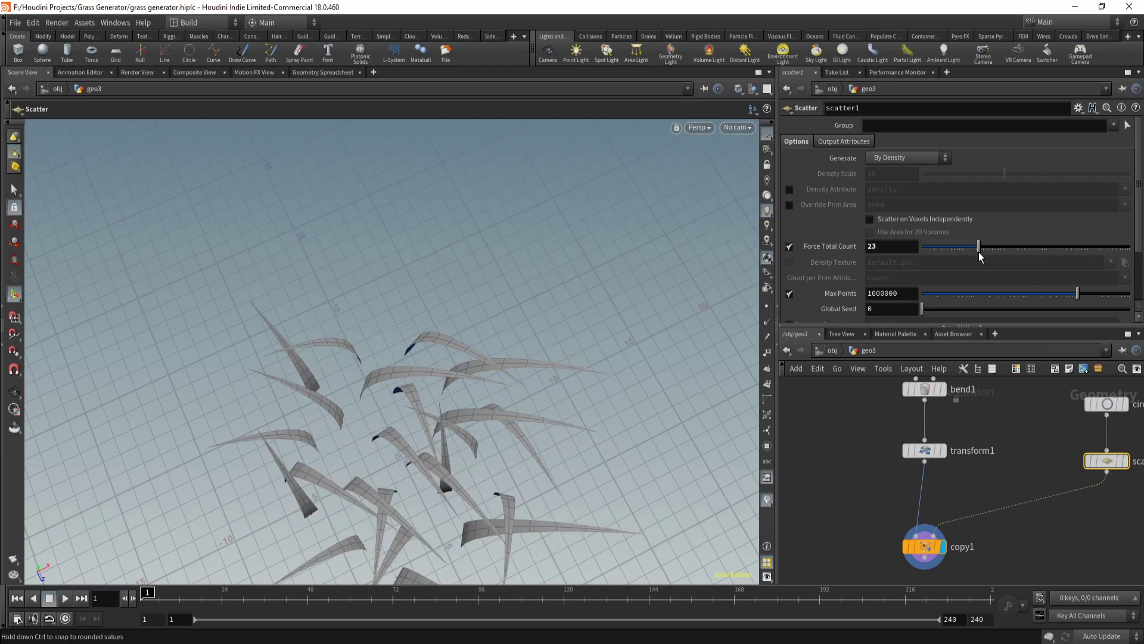
{"action": "key", "text": "Escape"}
- Set scatter1's Global Seed to 0.78 to vary the arrangement of the blades
{"action": "left_click_drag", "start_coordinate": [605, 441], "coordinate": [604, 497]}
{"action": "middle_click_drag", "start_coordinate": [1107, 519], "coordinate": [1046, 470]}
{"action": "scroll", "coordinate": [811, 240], "scroll_direction": "down", "scroll_amount": 1}
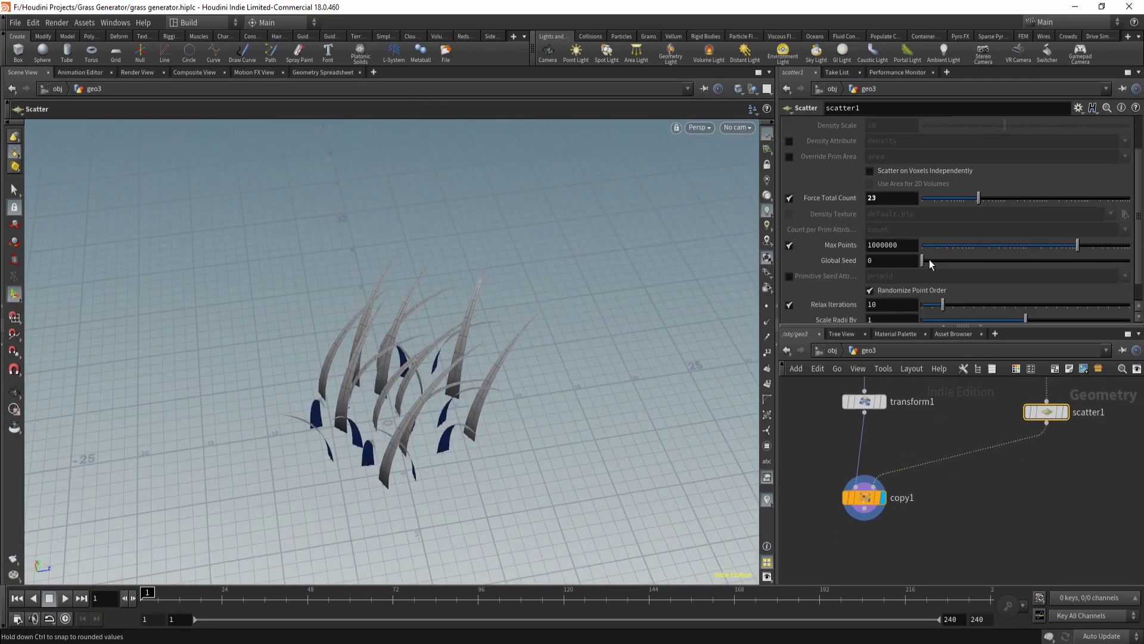
{"action": "mouse_move", "coordinate": [929, 260]}
{"action": "left_mouse_down"}
{"action": "mouse_move", "coordinate": [955, 267]}
{"action": "mouse_move", "coordinate": [929, 269]}
{"action": "mouse_move", "coordinate": [940, 270]}
{"action": "left_mouse_up"}
{"action": "key", "text": "Escape"}
{"action": "left_click_drag", "start_coordinate": [510, 439], "coordinate": [549, 475]}
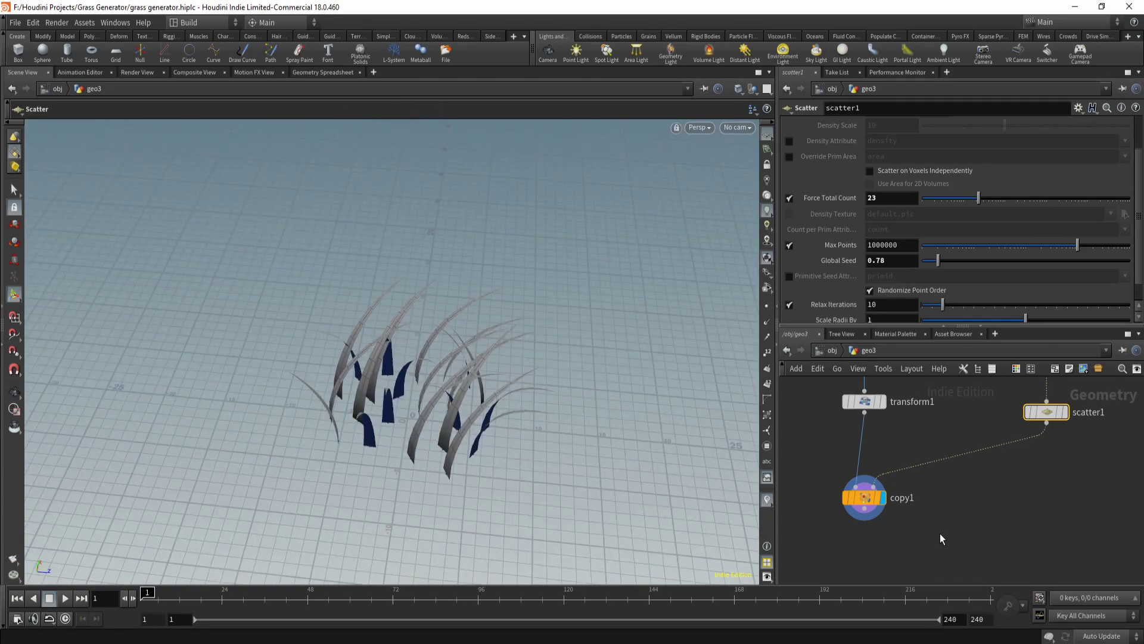
- Tidy the network by moving circle1 and scatter1 closer to the transform1 branch and copy1 slightly nearer to its inputs
{"action": "middle_click_drag", "start_coordinate": [940, 534], "coordinate": [965, 514]}
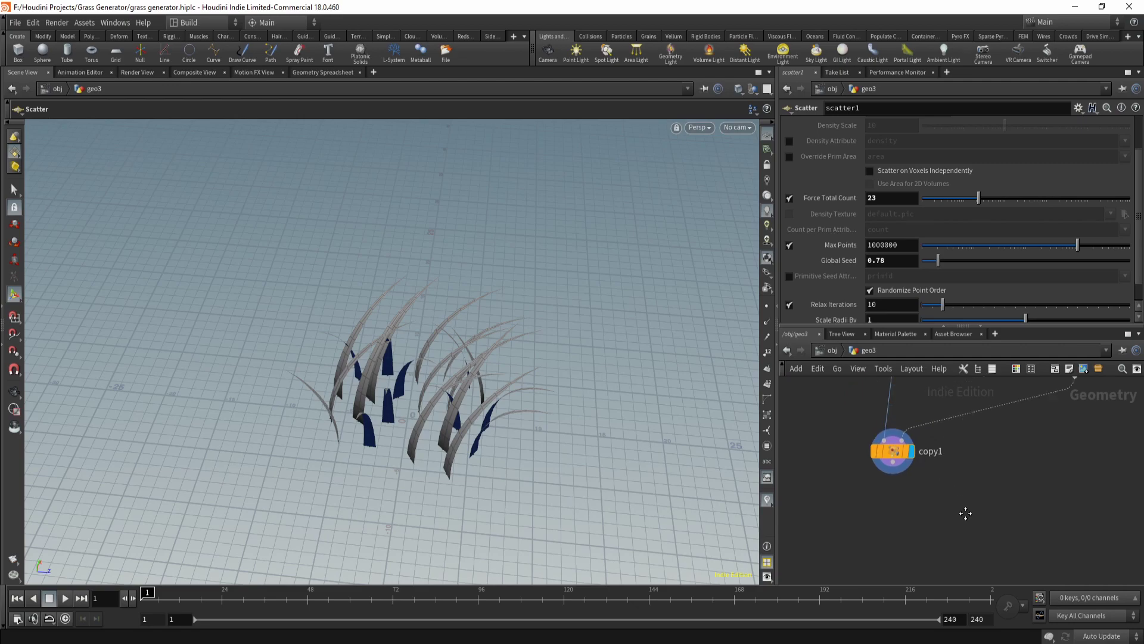
{"action": "scroll", "coordinate": [977, 507], "scroll_direction": "down", "scroll_amount": 3}
{"action": "scroll", "coordinate": [1037, 504], "scroll_direction": "up", "scroll_amount": 2}
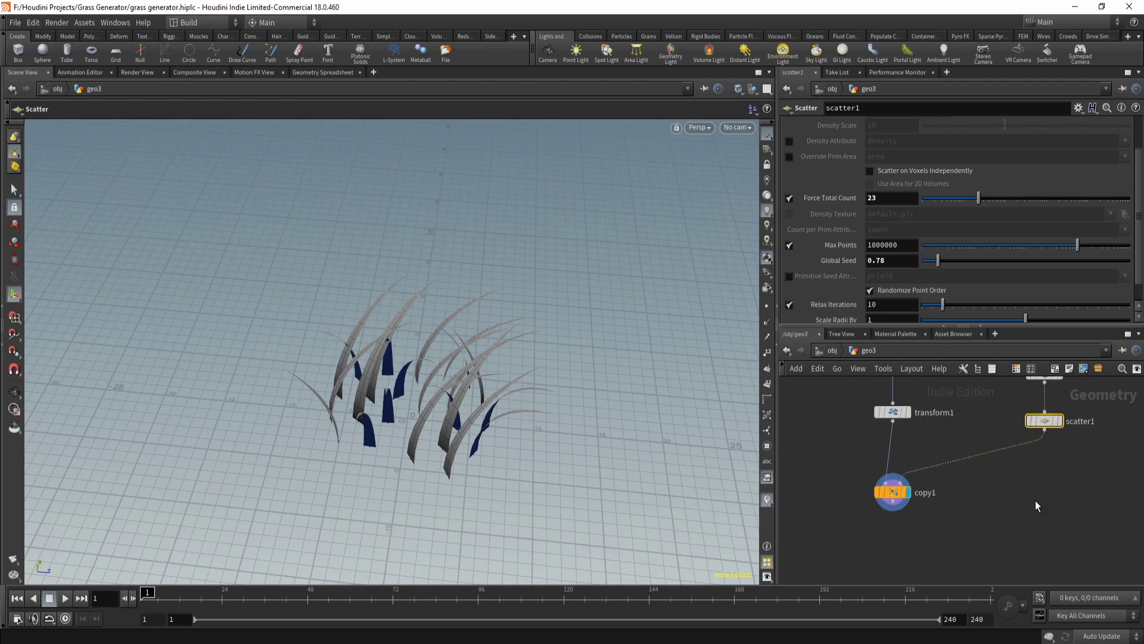
{"action": "middle_click_drag", "start_coordinate": [906, 429], "coordinate": [894, 456]}
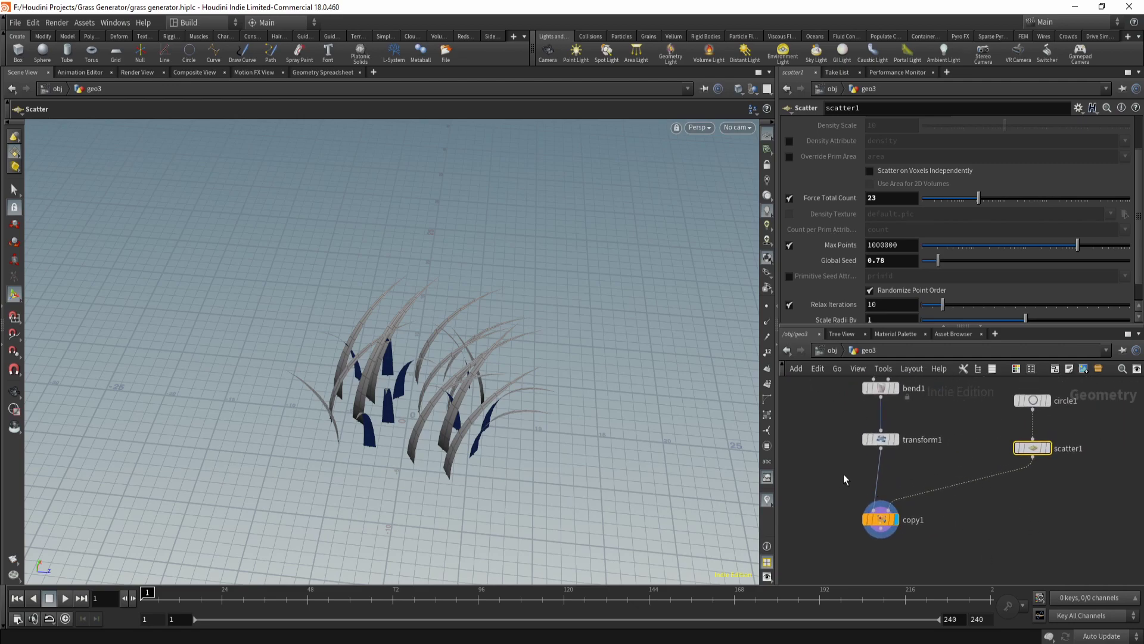
{"action": "left_click_drag", "start_coordinate": [1011, 399], "coordinate": [993, 446]}
{"action": "left_click", "coordinate": [970, 507]}
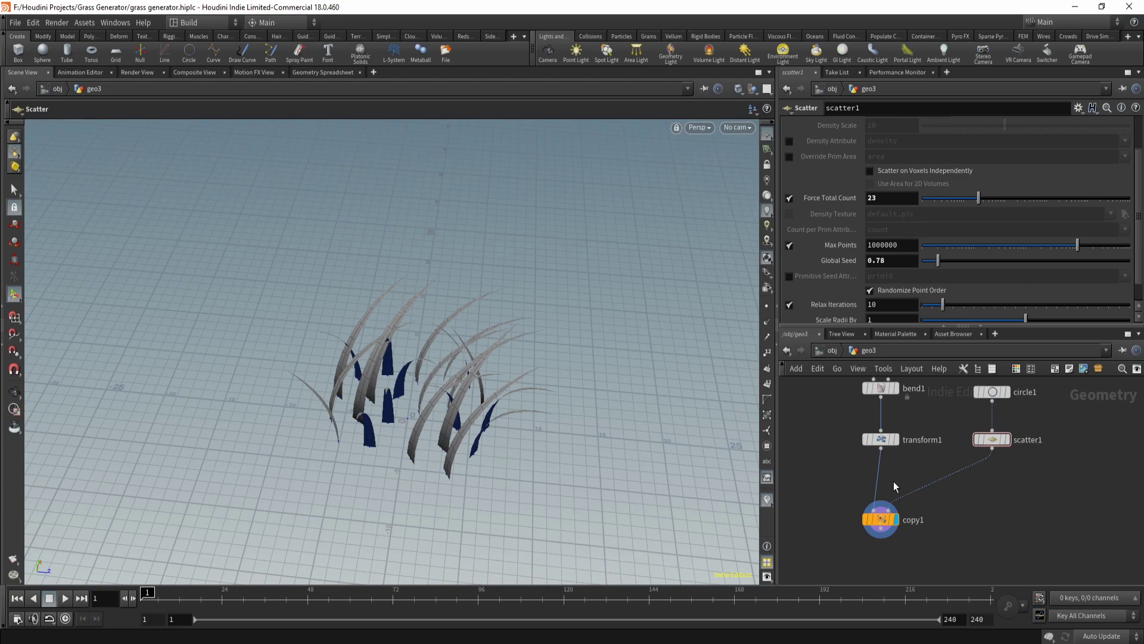
{"action": "left_click_drag", "start_coordinate": [879, 527], "coordinate": [881, 514]}
- Add a Labs Auto UV (Beta) node below copy1
{"action": "key", "text": "Escape"}
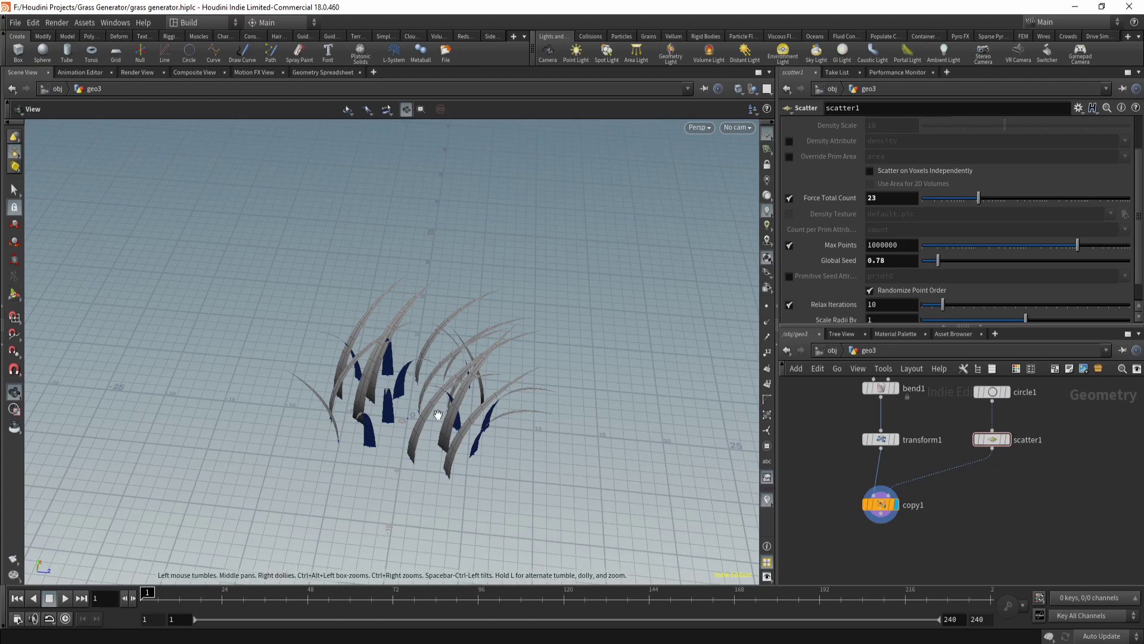
{"action": "left_click_drag", "start_coordinate": [440, 410], "coordinate": [335, 427]}
{"action": "left_click_drag", "start_coordinate": [461, 399], "coordinate": [471, 436]}
{"action": "right_click_drag", "start_coordinate": [470, 437], "coordinate": [501, 453]}
{"action": "middle_click_drag", "start_coordinate": [977, 559], "coordinate": [998, 475]}
{"action": "key", "text": "Tab"}
{"action": "type", "text": "aut"}
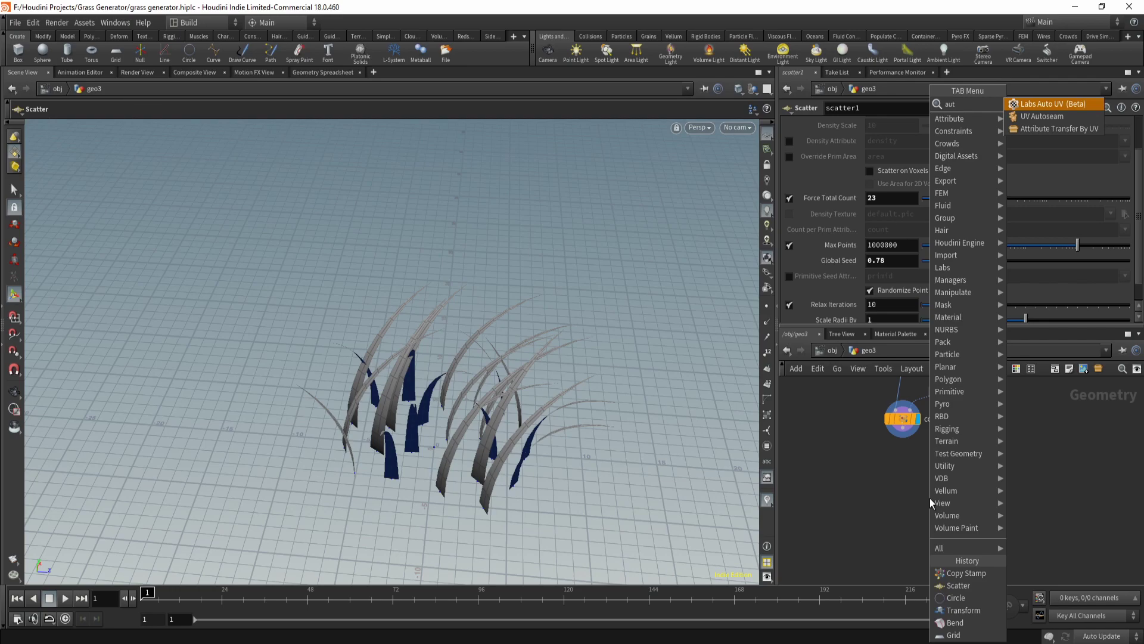
{"action": "key", "text": "Return"}
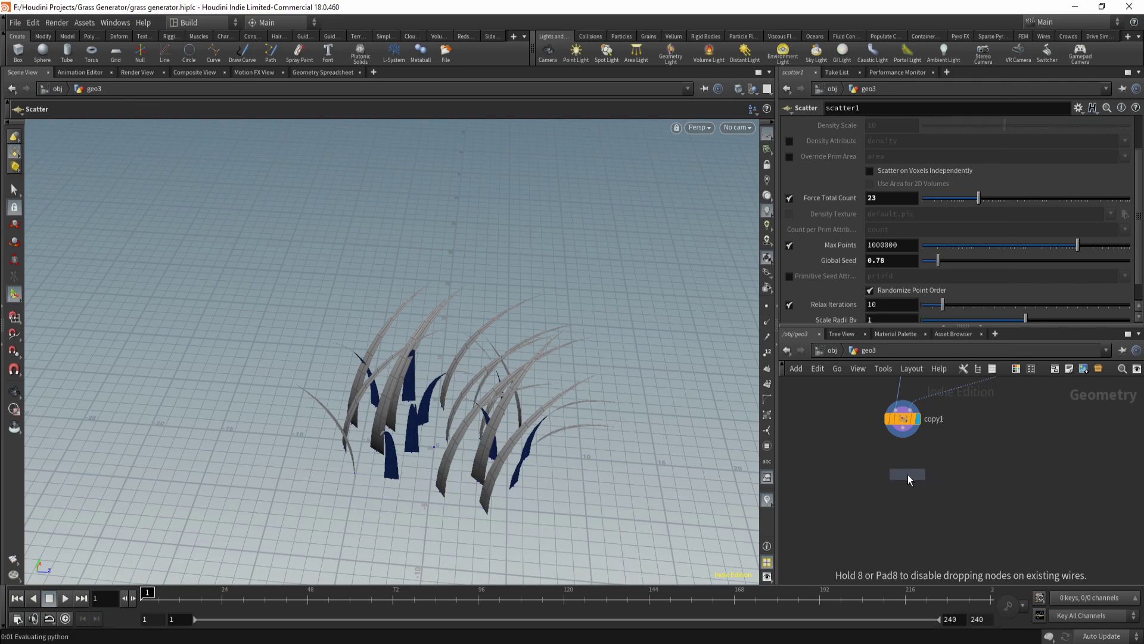
{"action": "left_click", "coordinate": [907, 474]}
{"action": "scroll", "coordinate": [990, 456], "scroll_direction": "up", "scroll_amount": 2}
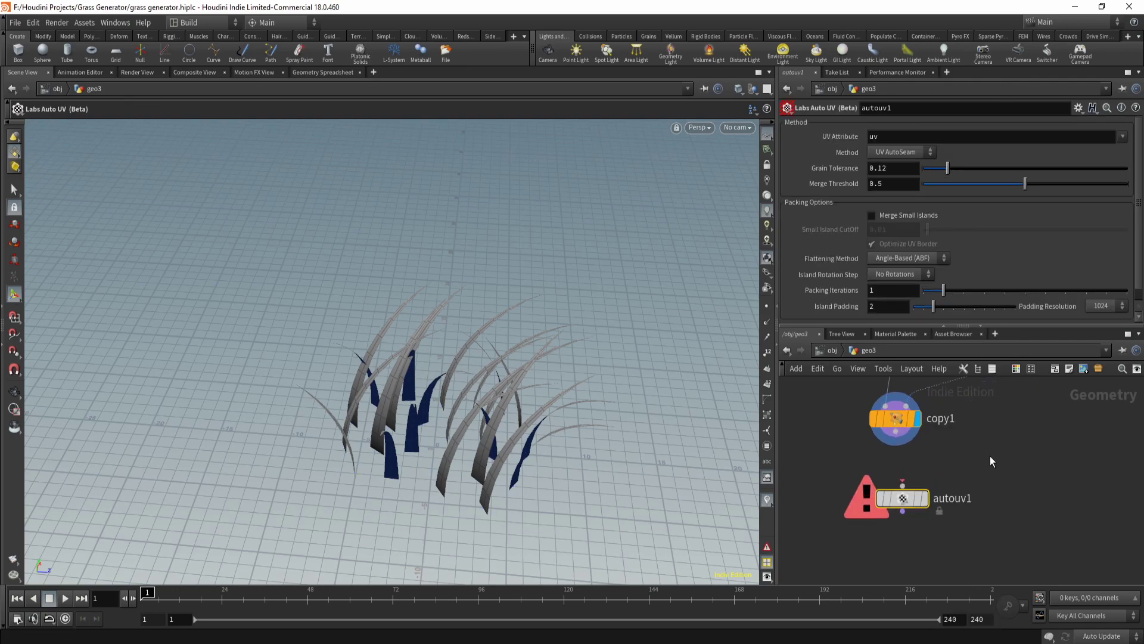
- Align autouv1 under copy1, connect copy1's output to it and make autouv1 the displayed node
{"action": "left_click_drag", "start_coordinate": [908, 501], "coordinate": [901, 499]}
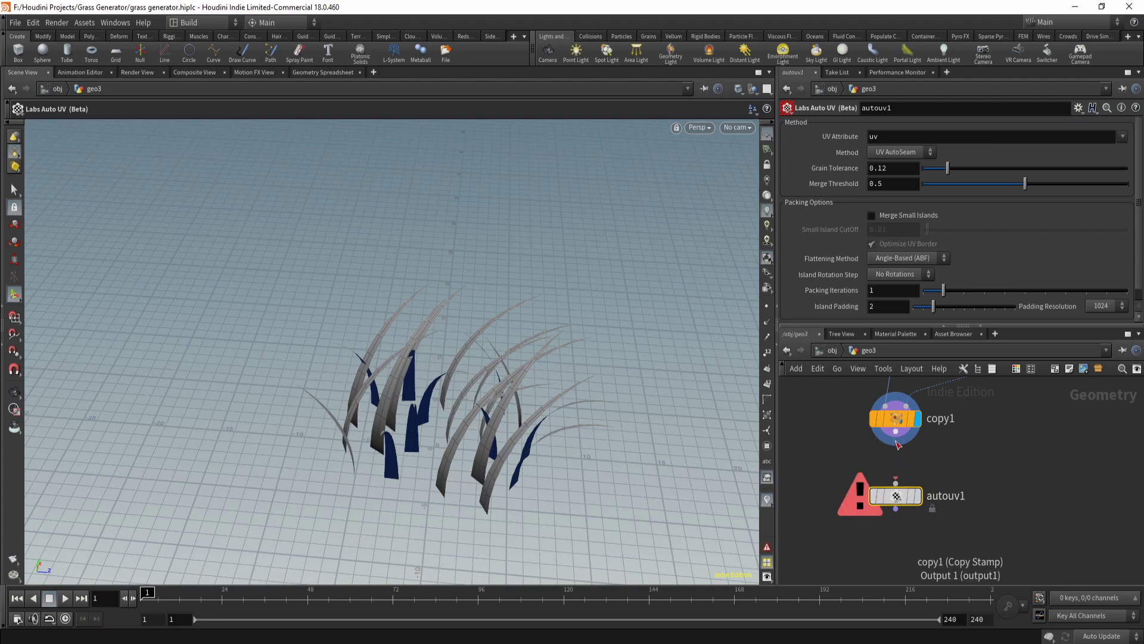
{"action": "left_click_drag", "start_coordinate": [896, 431], "coordinate": [896, 483]}
{"action": "mouse_move", "coordinate": [883, 503]}
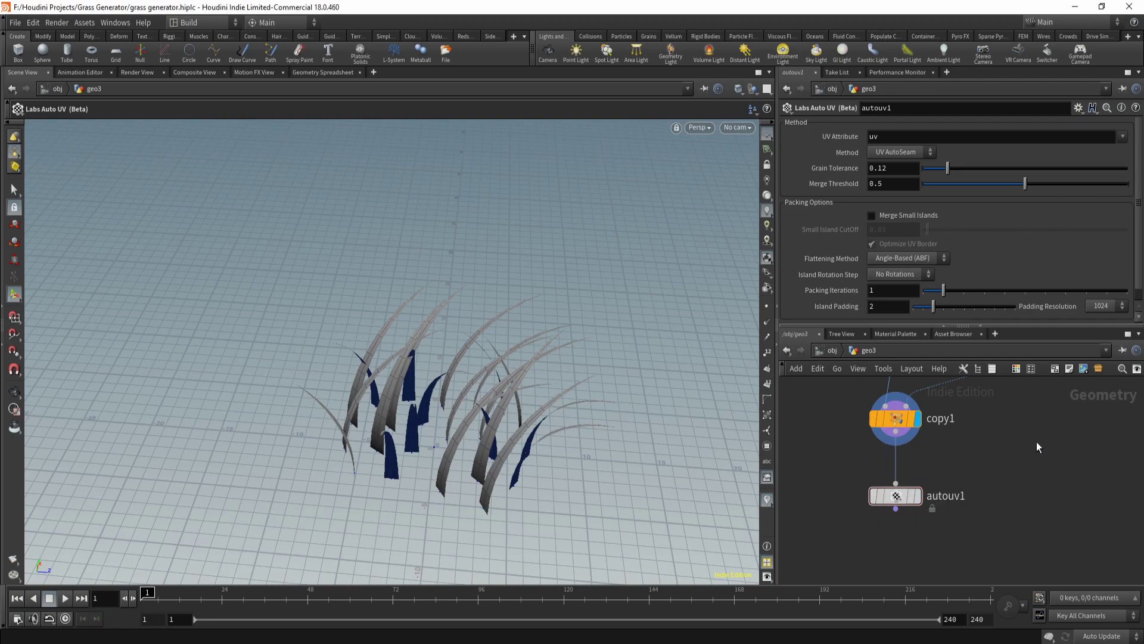
{"action": "left_click", "coordinate": [917, 475]}
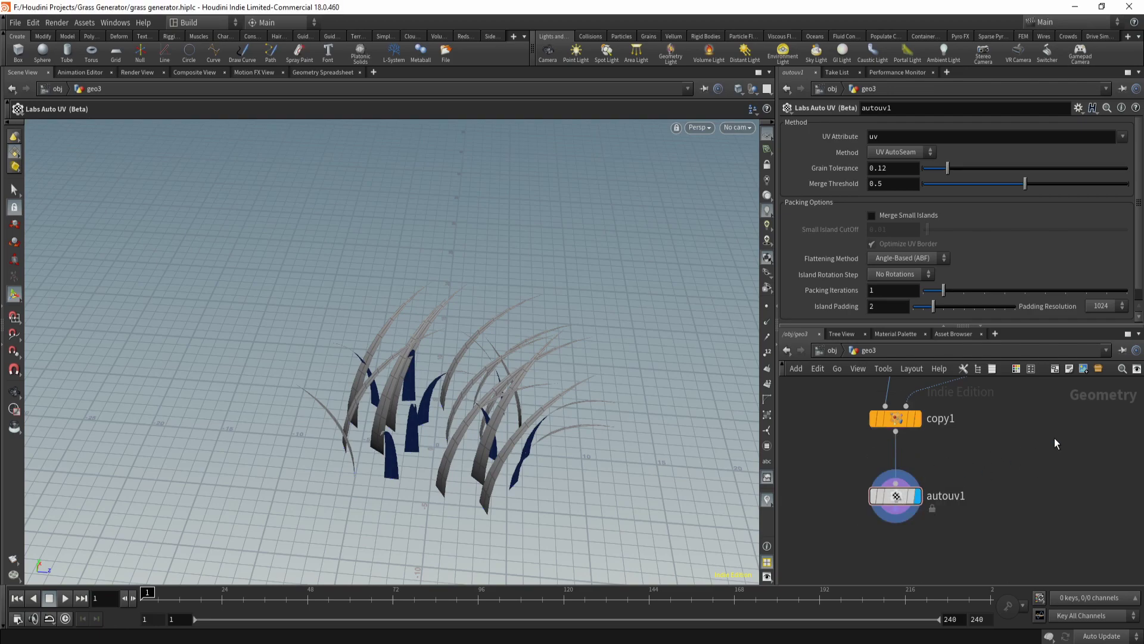
- Switch to the UV view to examine the unwrapped blade islands and check the unwrapping methods available in autouv1
{"action": "left_click_drag", "start_coordinate": [487, 422], "coordinate": [493, 475], "text": "alt"}
{"action": "right_click_drag", "start_coordinate": [493, 475], "coordinate": [455, 503], "text": "alt"}
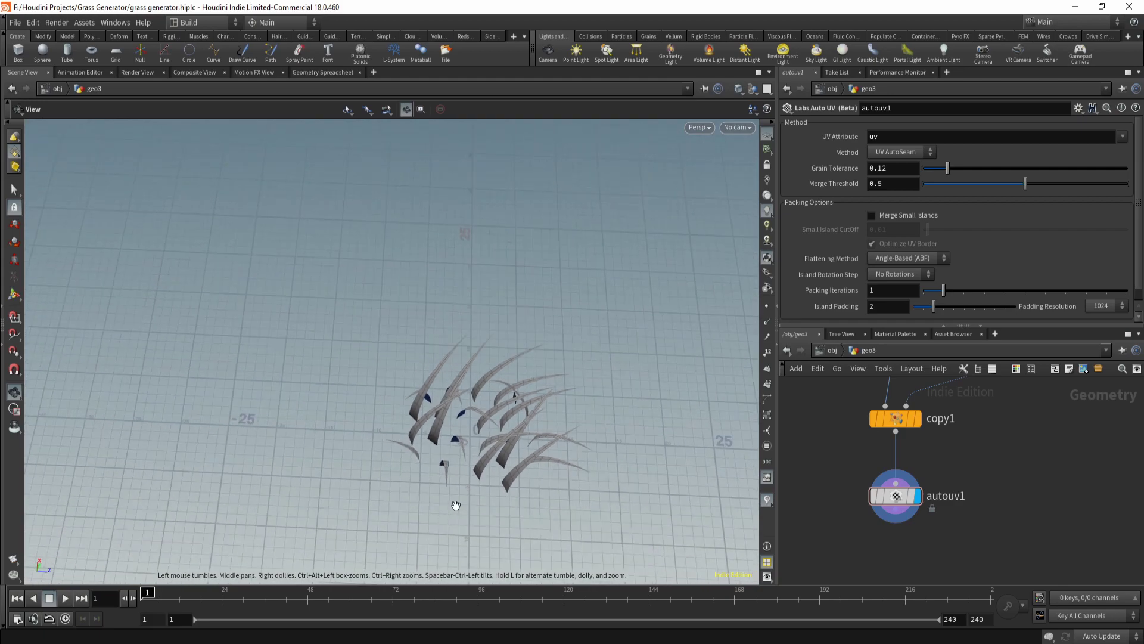
{"action": "left_click_drag", "start_coordinate": [455, 503], "coordinate": [459, 375], "text": "alt"}
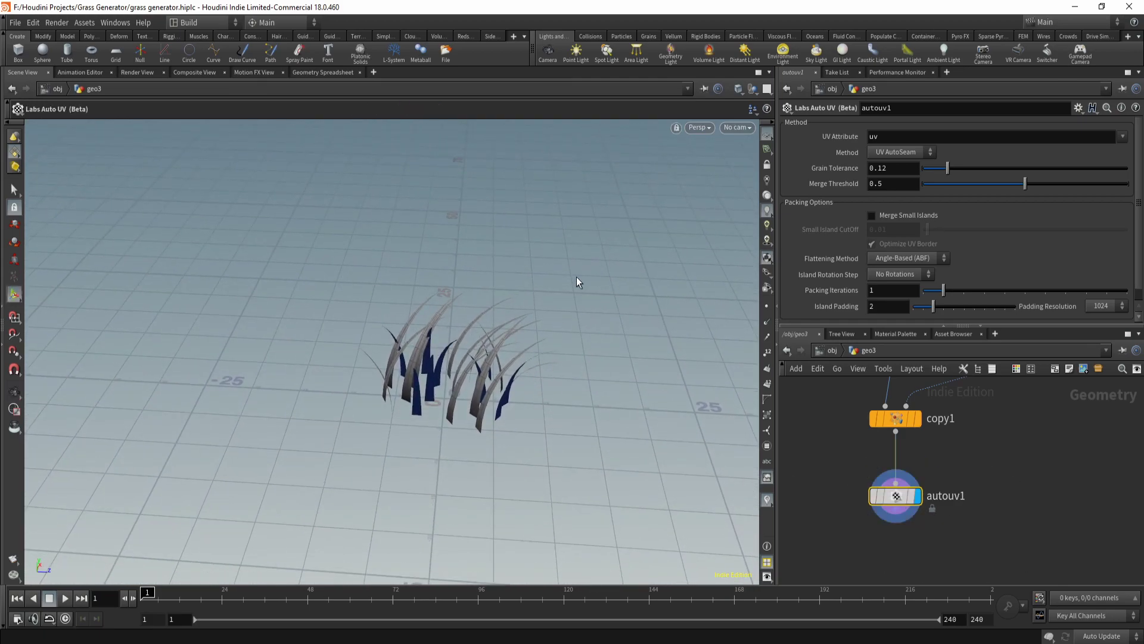
{"action": "key", "text": "s"}
{"action": "key", "text": "Escape"}
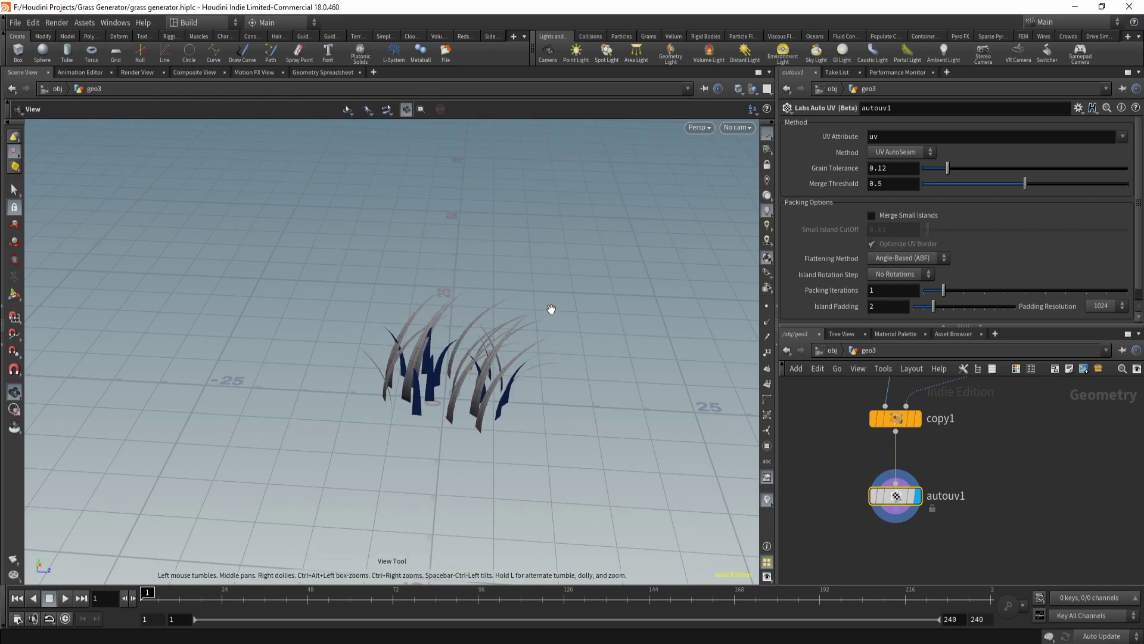
{"action": "key", "text": "space+5"}
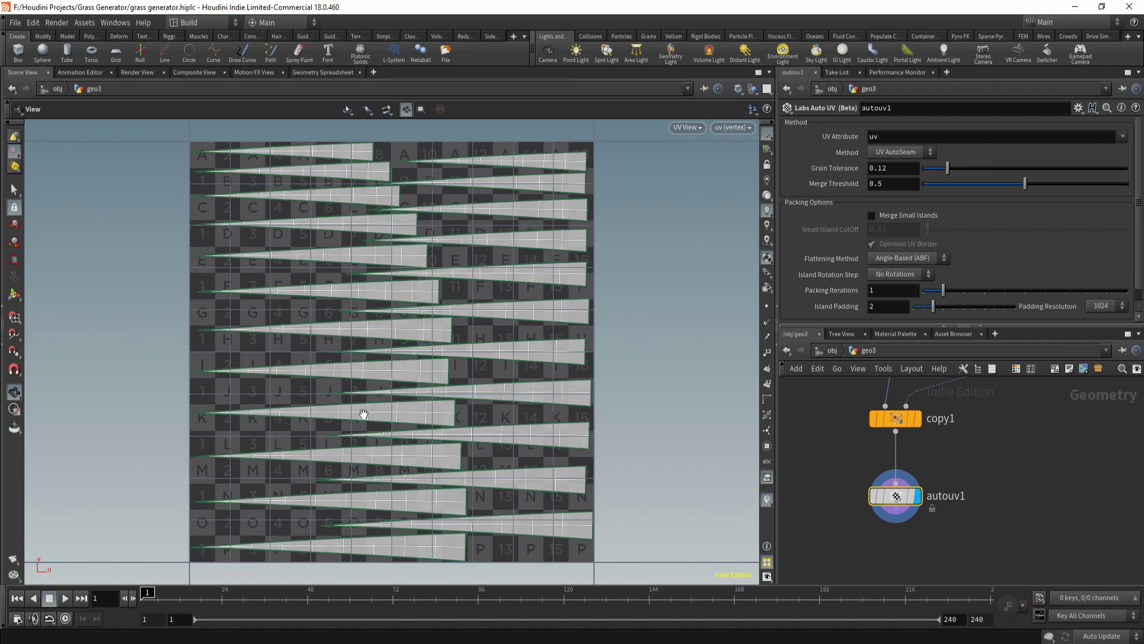
{"action": "scroll", "coordinate": [375, 330], "scroll_direction": "up", "scroll_amount": 3}
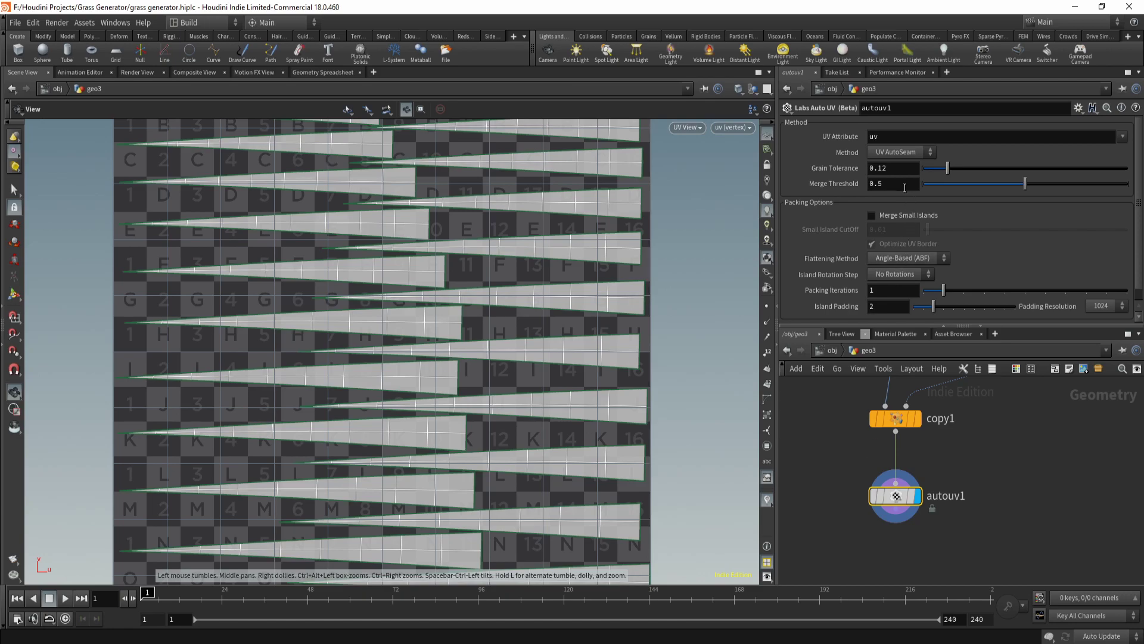
{"action": "left_click", "coordinate": [905, 153]}
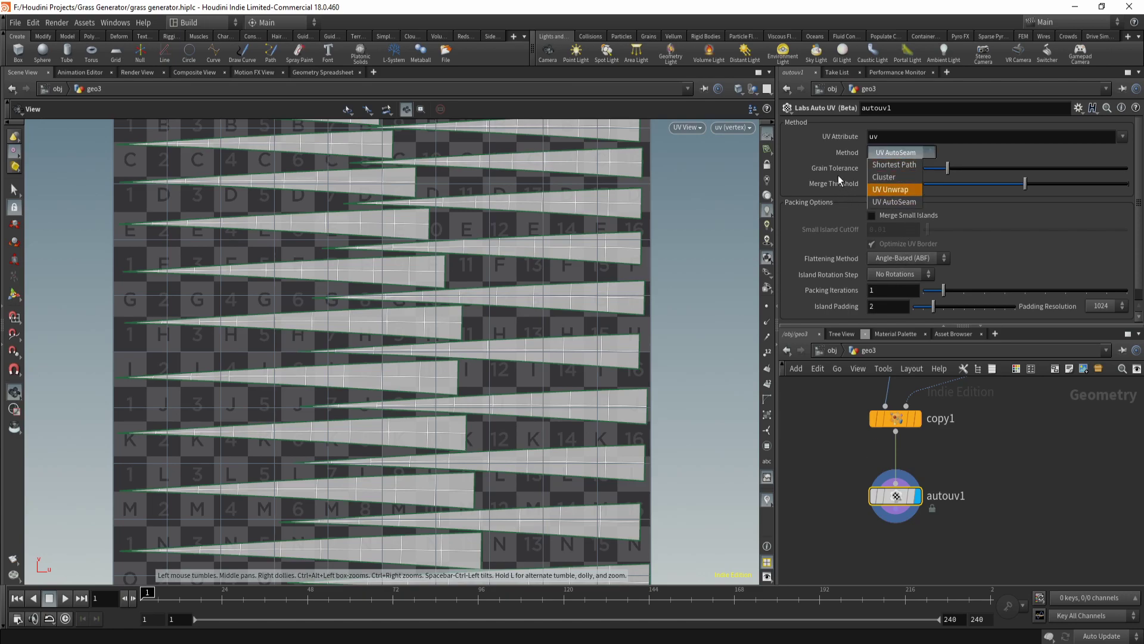
{"action": "left_click", "coordinate": [821, 163]}
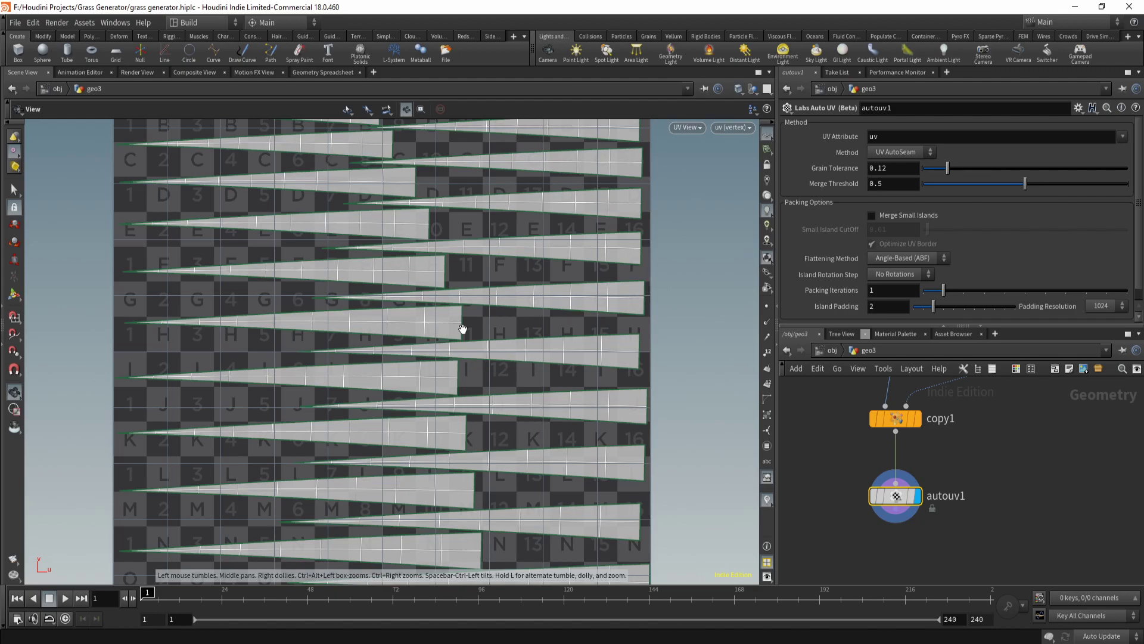
{"action": "scroll", "coordinate": [462, 328], "scroll_direction": "down", "scroll_amount": 2}
{"action": "scroll", "coordinate": [455, 373], "scroll_direction": "up", "scroll_amount": 1}
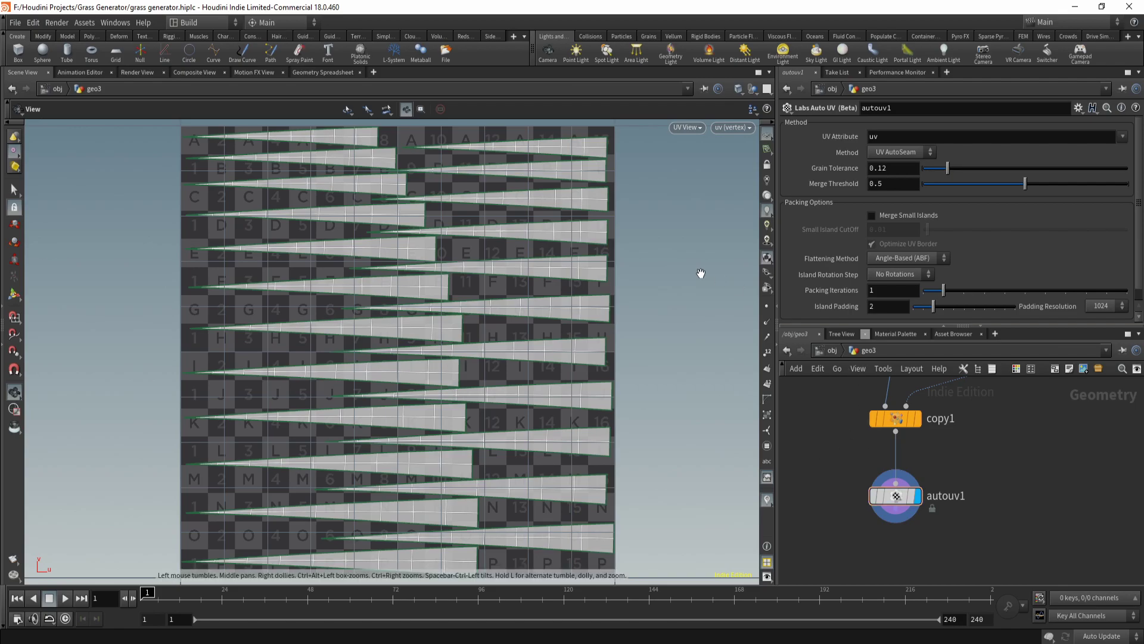
- Return to the perspective view and look at the grass clump from different angles
{"action": "key", "text": "space+1"}
{"action": "left_click_drag", "start_coordinate": [471, 457], "coordinate": [643, 316]}
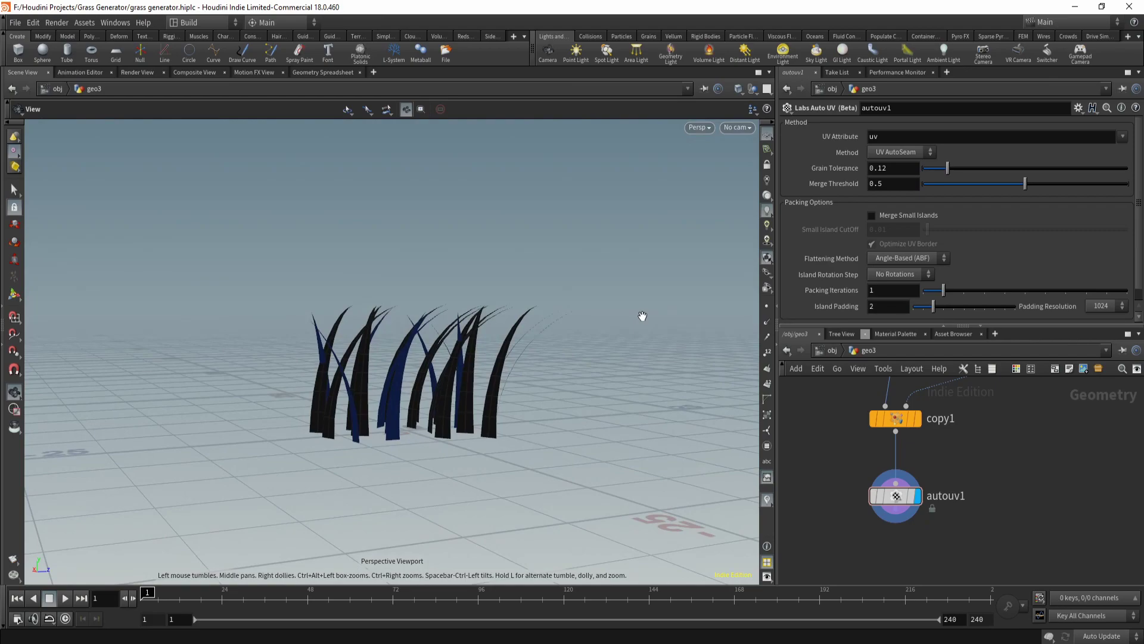
{"action": "middle_click_drag", "start_coordinate": [999, 531], "coordinate": [1011, 457]}
{"action": "left_click_drag", "start_coordinate": [503, 447], "coordinate": [493, 480]}
{"action": "middle_click_drag", "start_coordinate": [938, 494], "coordinate": [886, 497]}
{"action": "scroll", "coordinate": [881, 496], "scroll_direction": "down", "scroll_amount": 2}
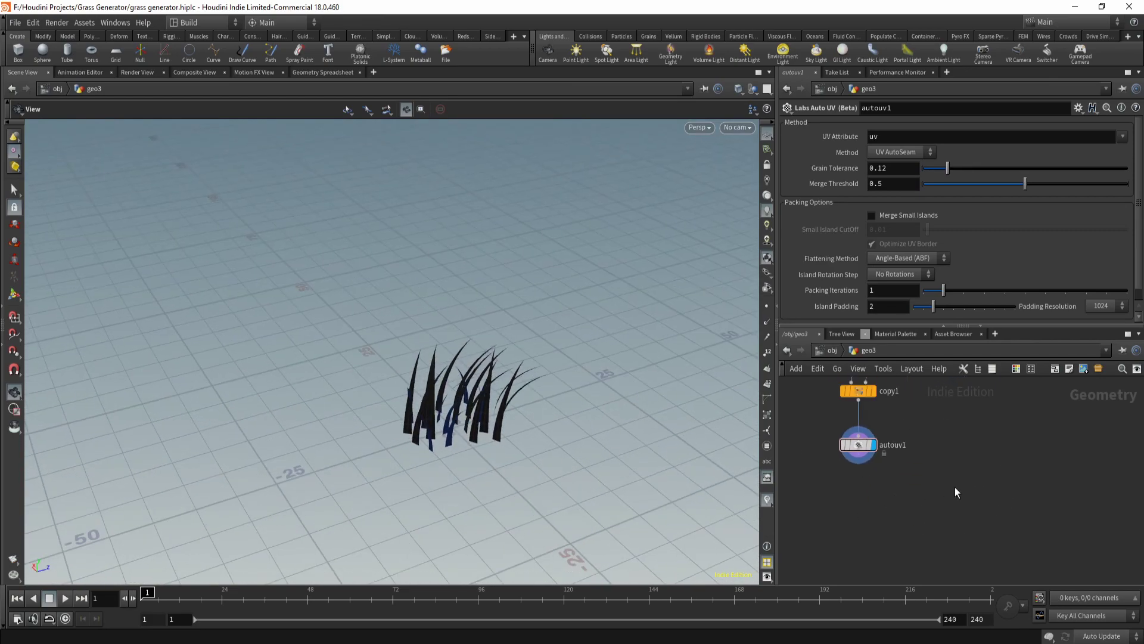
- Add a Grid node and place it level with autouv1
{"action": "middle_click_drag", "start_coordinate": [989, 476], "coordinate": [979, 456]}
{"action": "key", "text": "Tab"}
{"action": "mouse_move", "coordinate": [985, 461]}
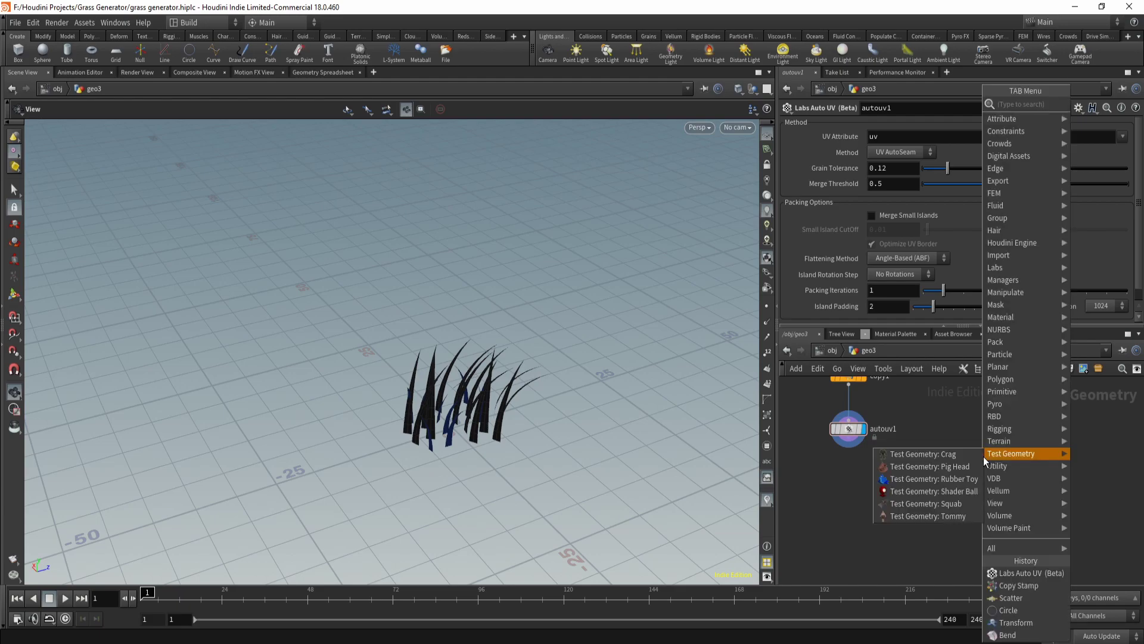
{"action": "type", "text": "grid"}
{"action": "key", "text": "Return"}
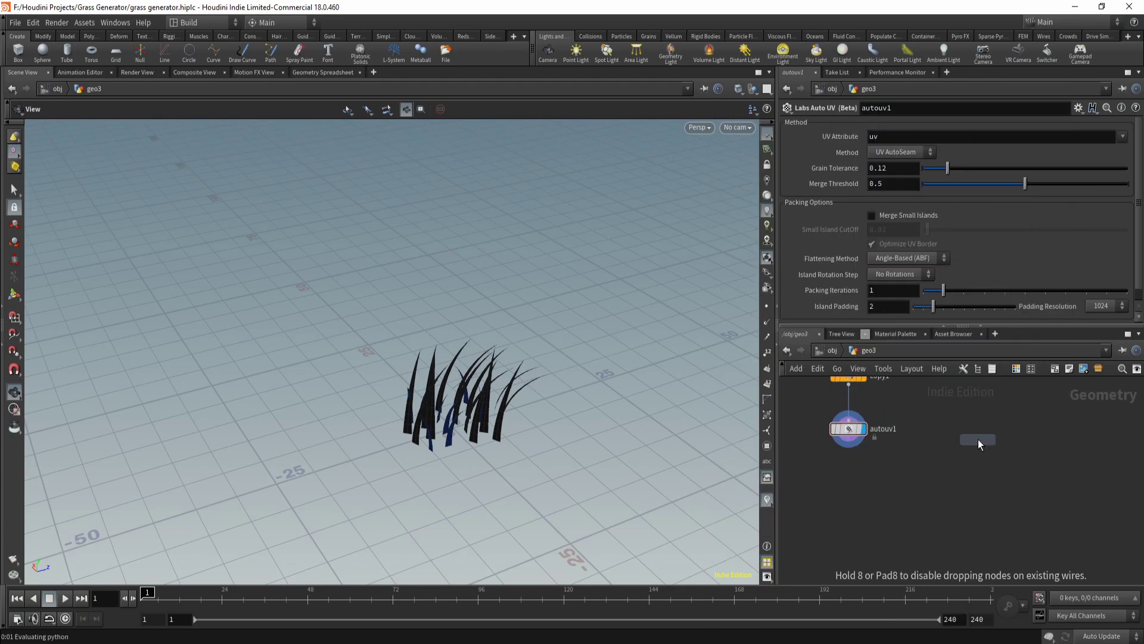
{"action": "left_click", "coordinate": [978, 439]}
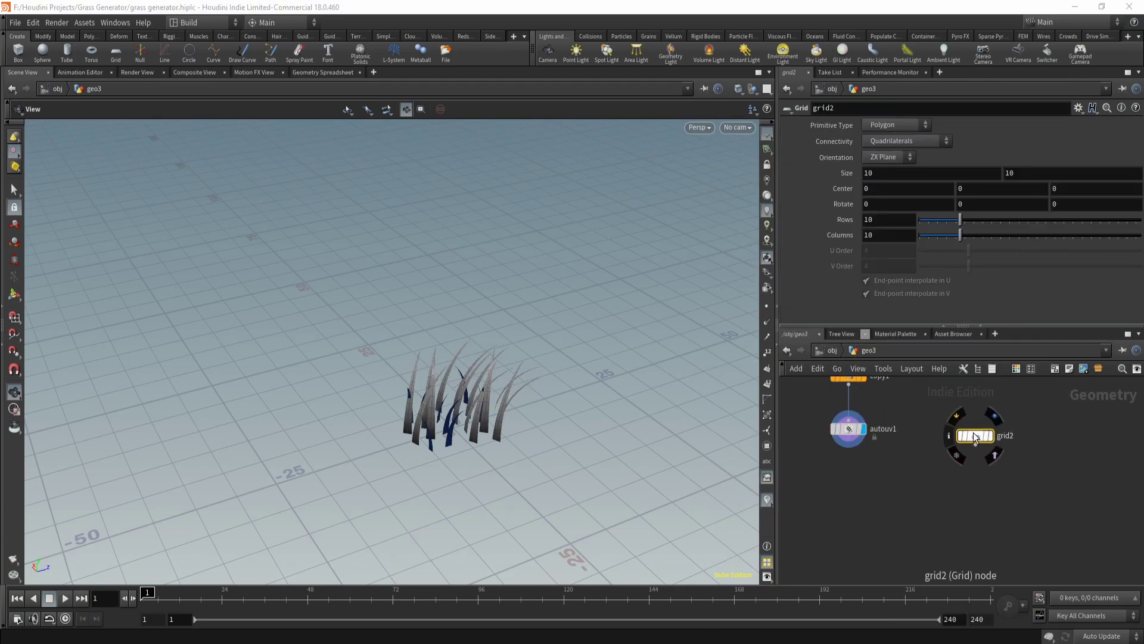
{"action": "left_click_drag", "start_coordinate": [974, 432], "coordinate": [978, 427]}
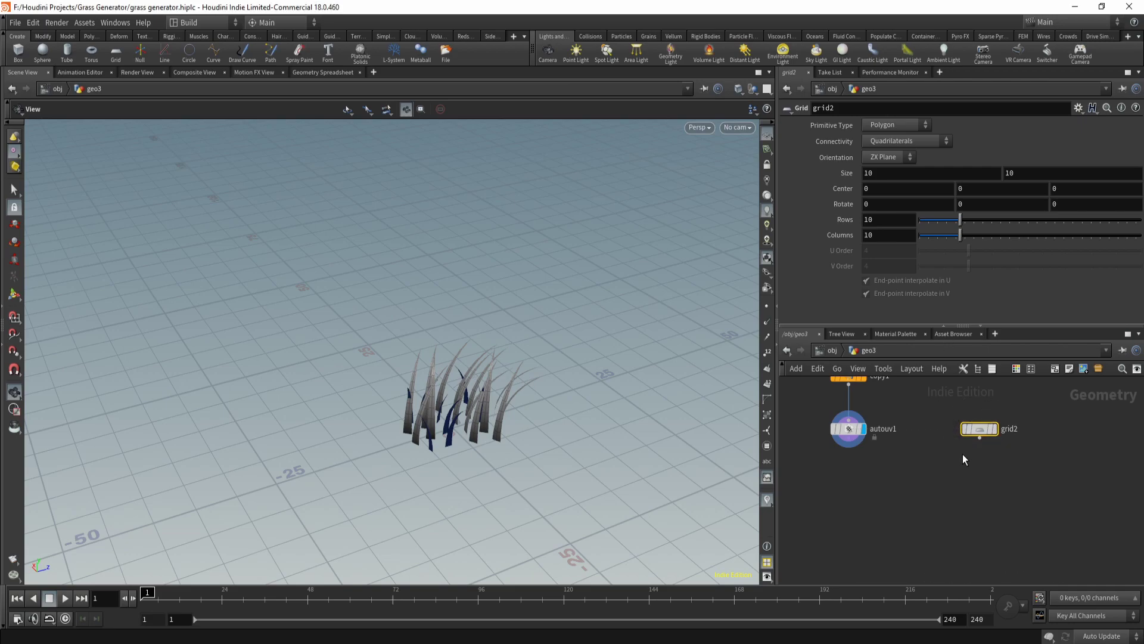
- Set grid2's Size to 100 by 100 and display the grid
{"action": "left_click", "coordinate": [915, 177]}
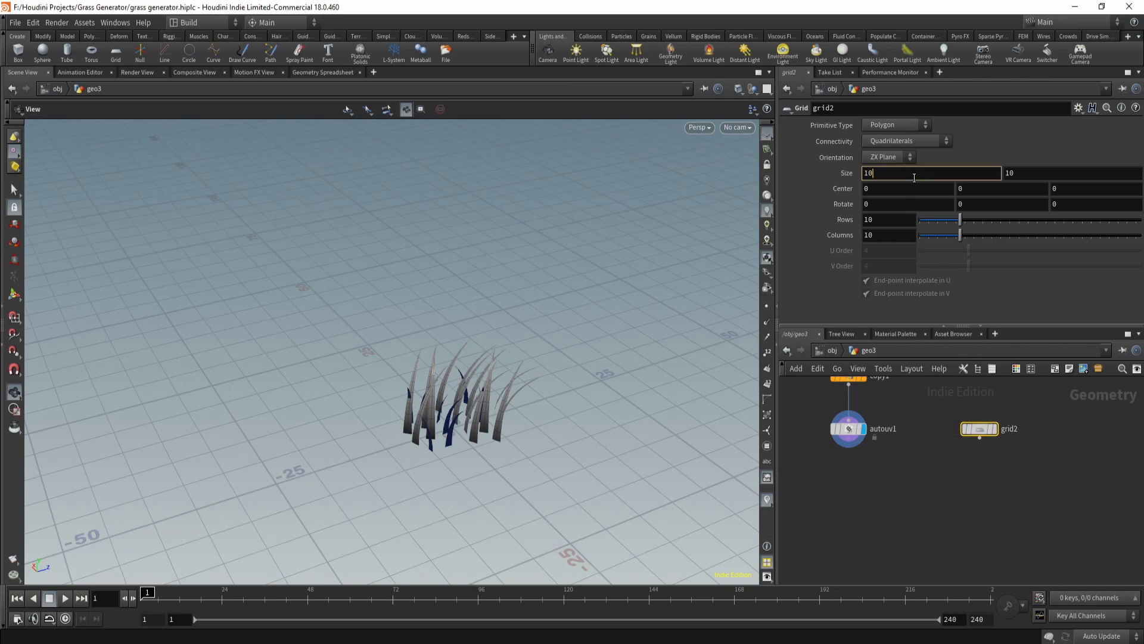
{"action": "type", "text": "0"}
{"action": "key", "text": "Tab"}
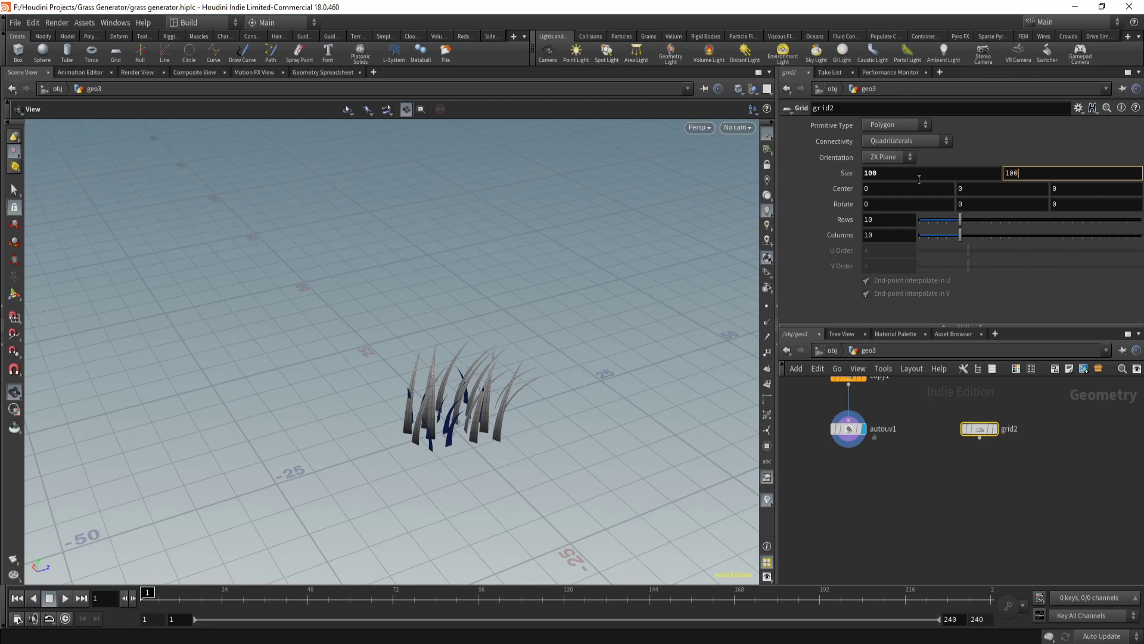
{"action": "type", "text": "100"}
{"action": "key", "text": "Return"}
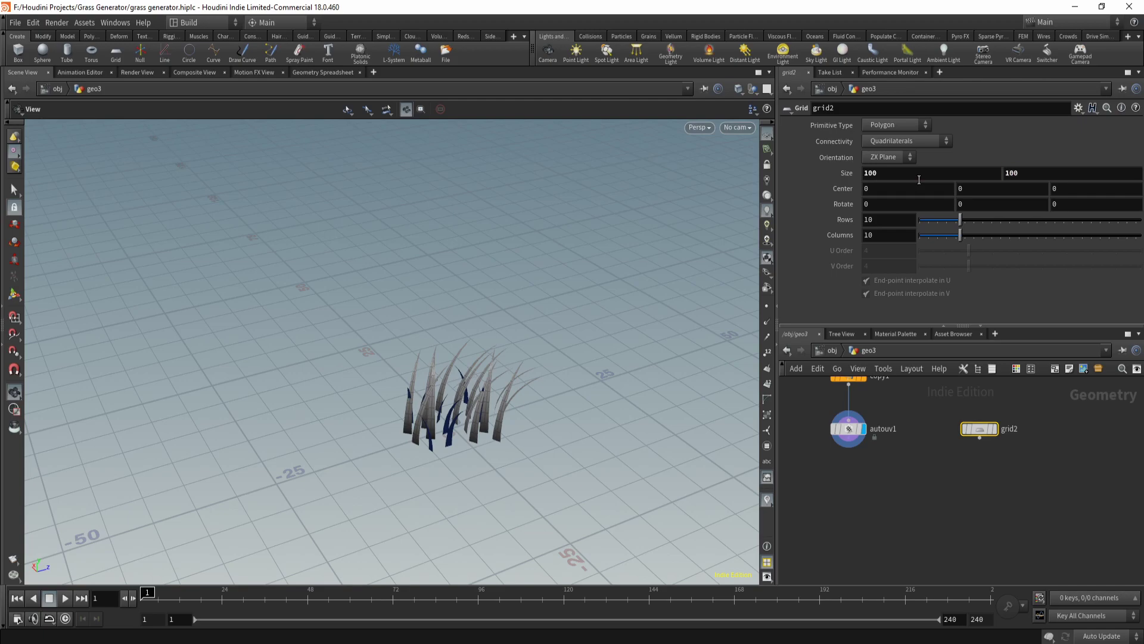
{"action": "left_click", "coordinate": [994, 429]}
{"action": "scroll", "coordinate": [477, 450], "scroll_direction": "down", "scroll_amount": 3}
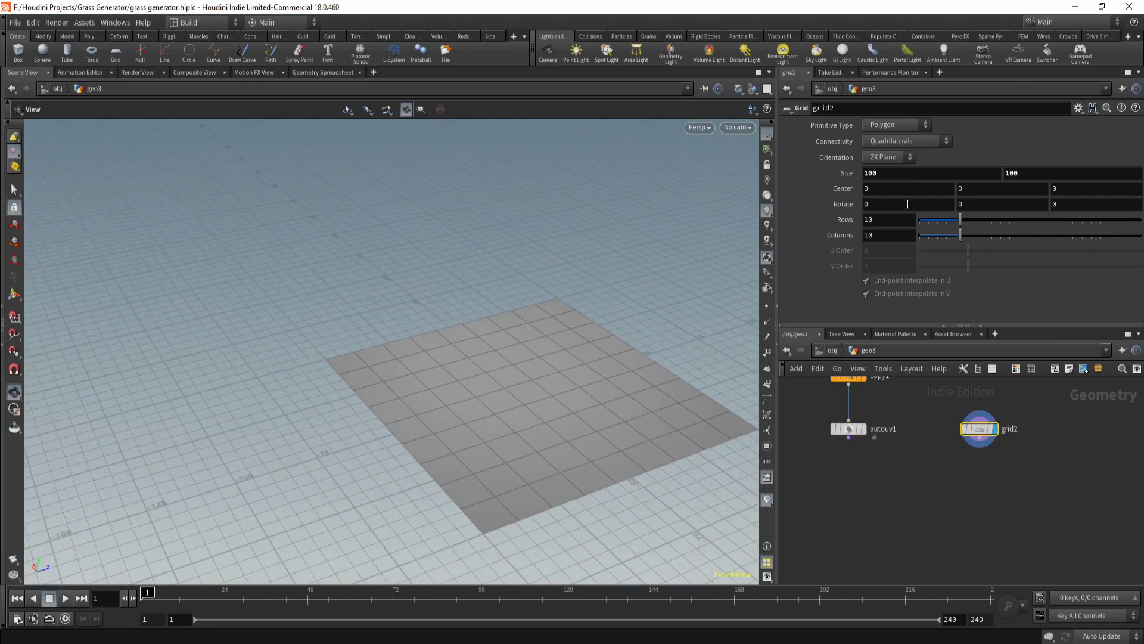
- Set grid2's Size to 300 by 300 and raise its Rows and Columns to 50 each
{"action": "left_click", "coordinate": [895, 173]}
{"action": "type", "text": "300"}
{"action": "key", "text": "Tab"}
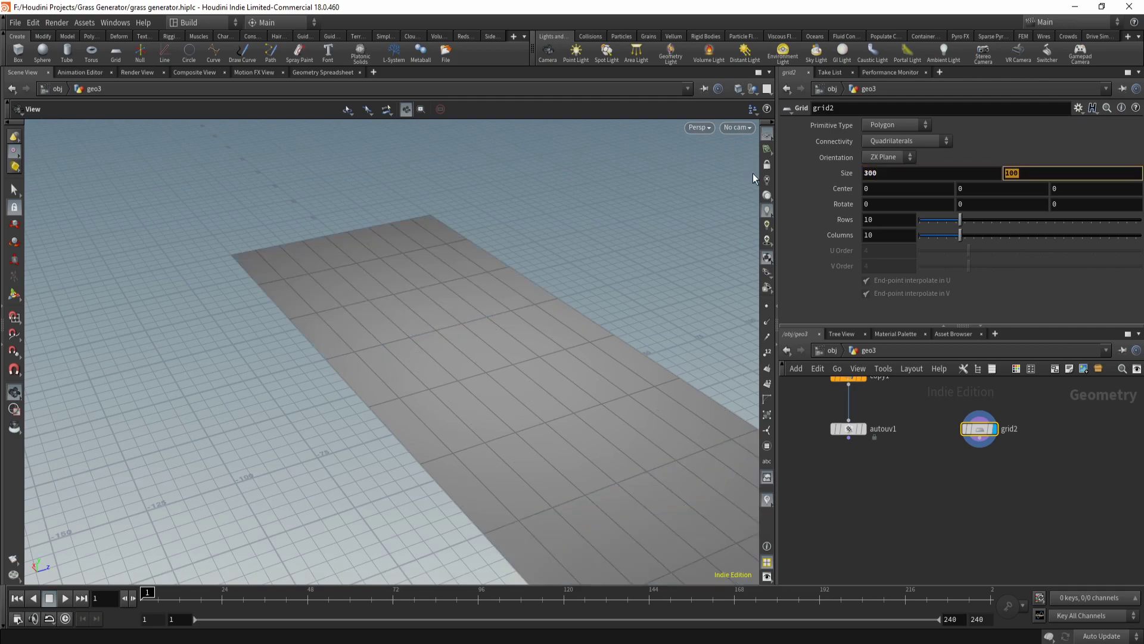
{"action": "type", "text": "300"}
{"action": "key", "text": "Return"}
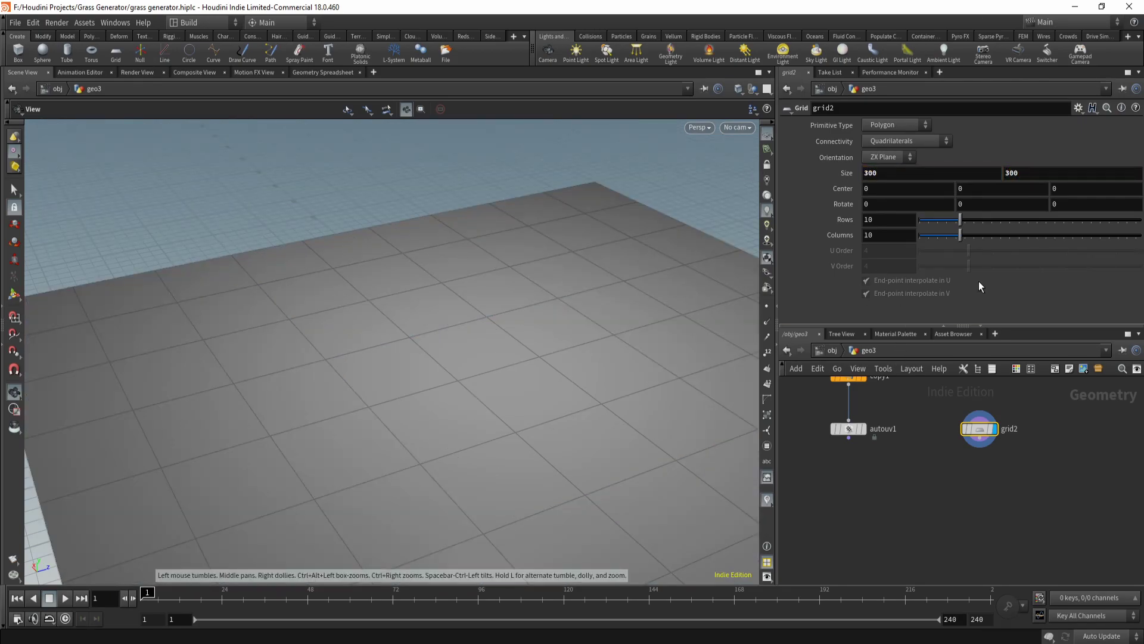
{"action": "left_click_drag", "start_coordinate": [960, 220], "coordinate": [1140, 236]}
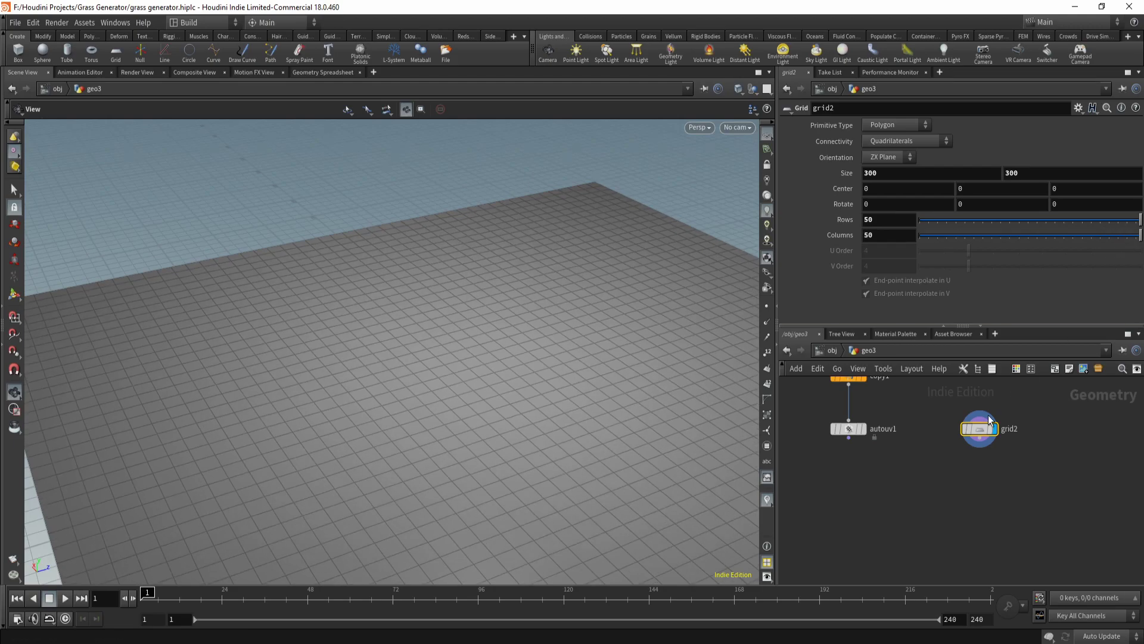
- Add a Mountain node below grid2, wired to its output, and display it
{"action": "key", "text": "Tab"}
{"action": "type", "text": "mo"}
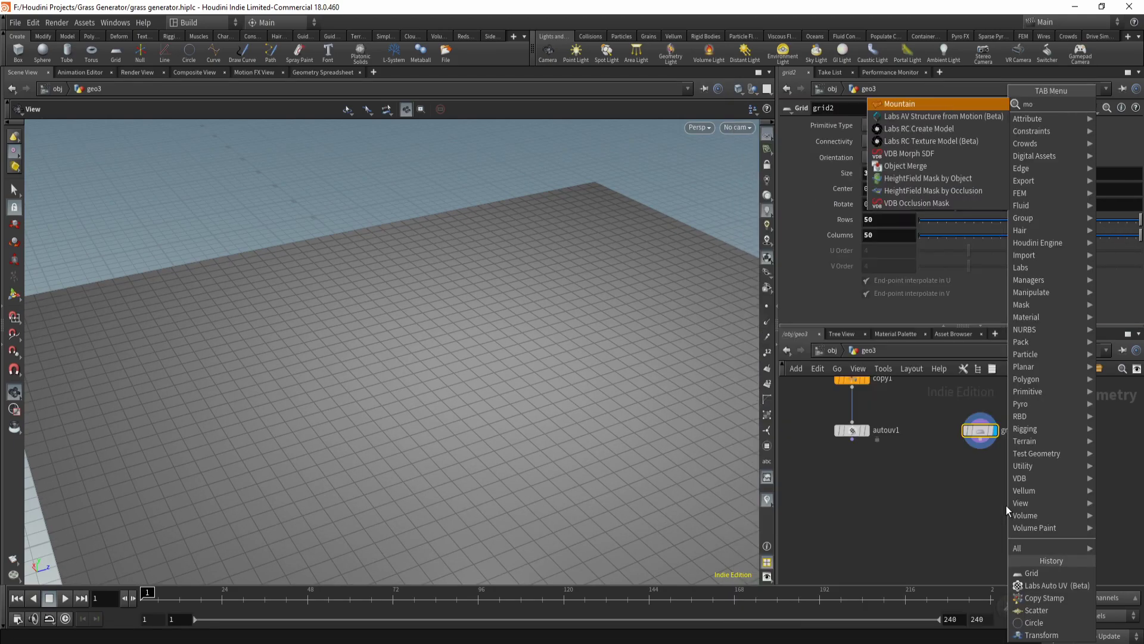
{"action": "key", "text": "Return"}
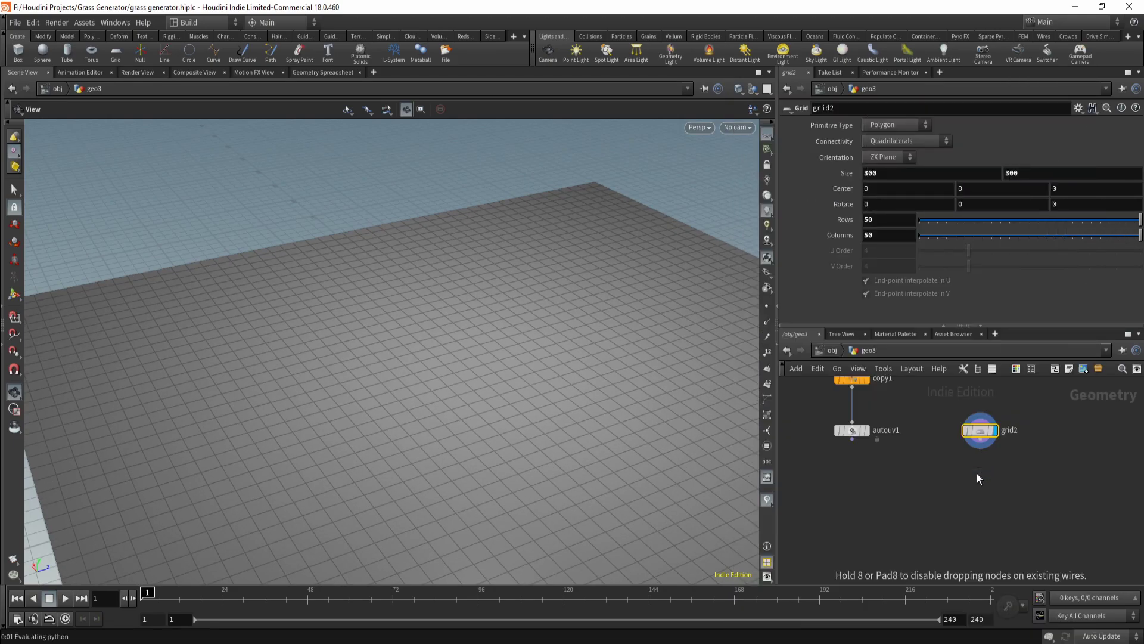
{"action": "left_click", "coordinate": [977, 474]}
{"action": "left_click_drag", "start_coordinate": [974, 476], "coordinate": [978, 475]}
{"action": "left_click", "coordinate": [1000, 463]}
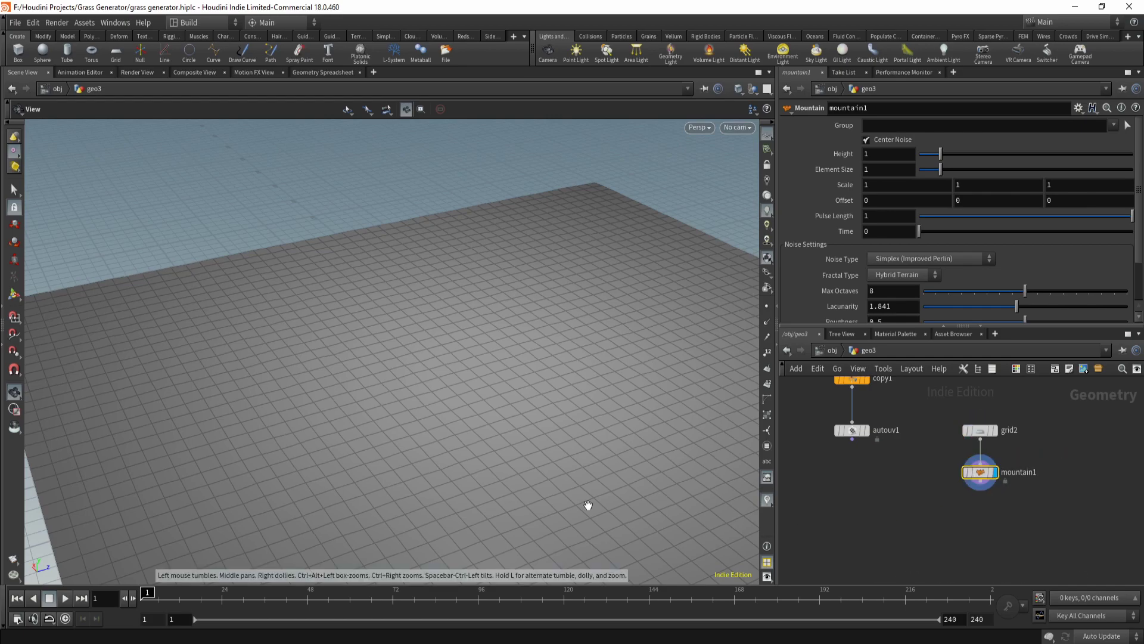
- Try mountain1 with a Height of 5.92 and an Element Size of 10
{"action": "left_click_drag", "start_coordinate": [513, 429], "coordinate": [626, 378]}
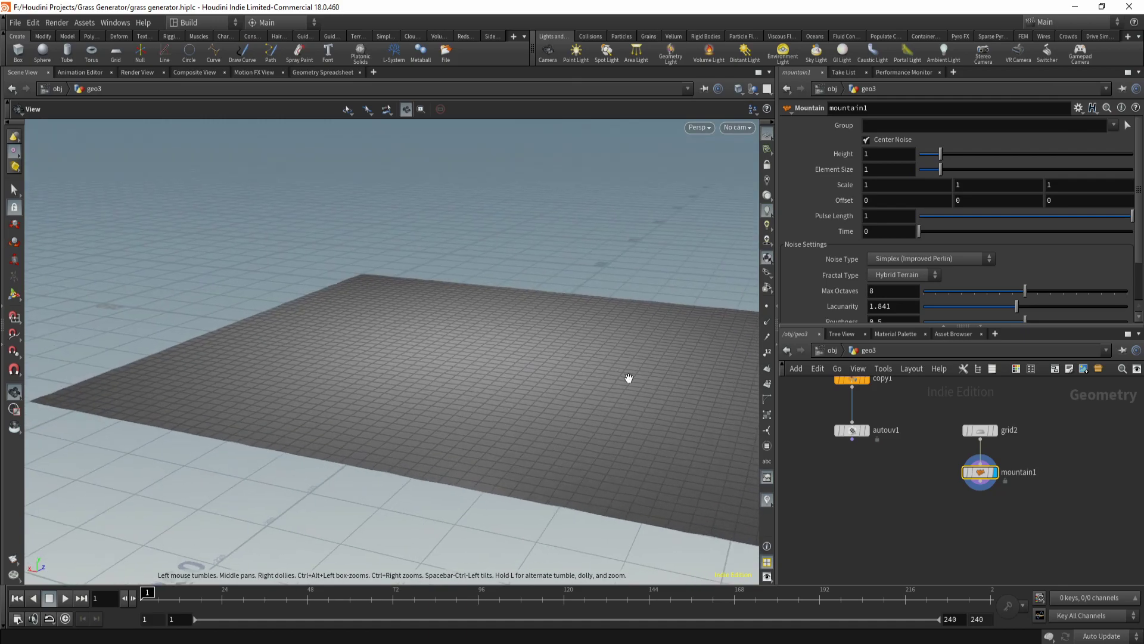
{"action": "left_click_drag", "start_coordinate": [965, 160], "coordinate": [1047, 161]}
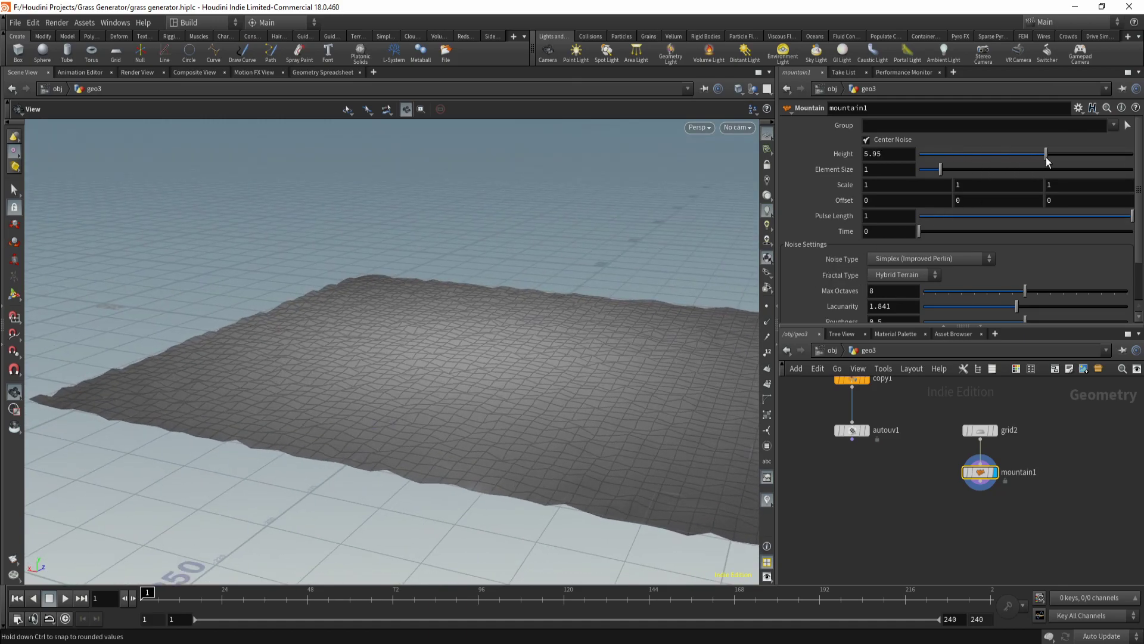
{"action": "left_click_drag", "start_coordinate": [942, 169], "coordinate": [1131, 169]}
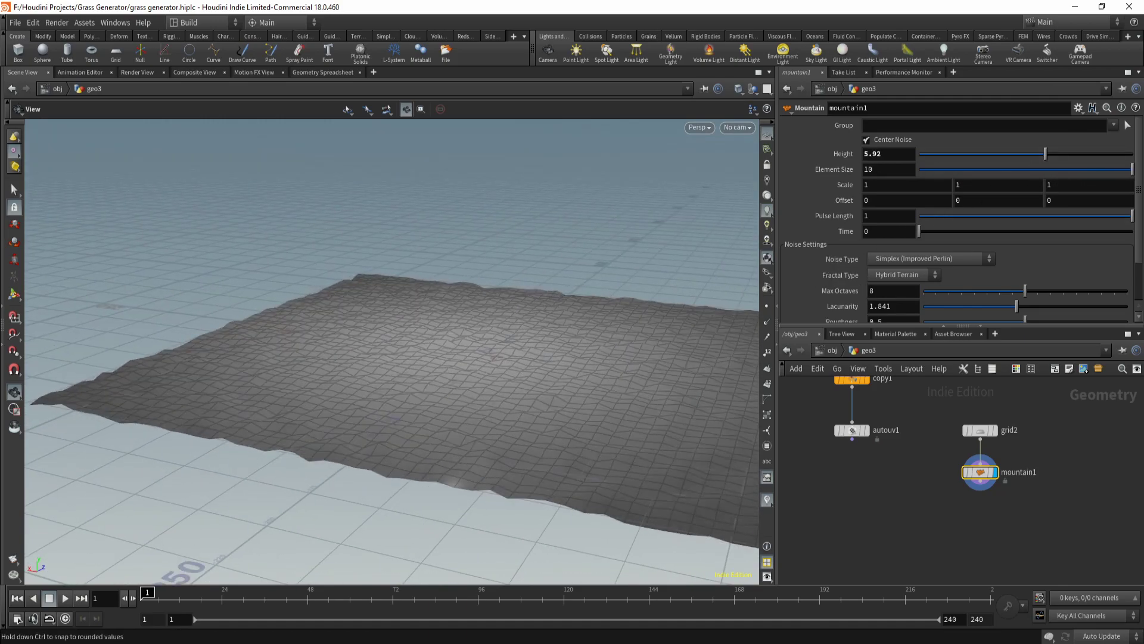
- Set mountain1's Element Size to 50 and its Height to 10 to form broad, gentle hills
{"action": "left_click_drag", "start_coordinate": [491, 381], "coordinate": [575, 381]}
{"action": "left_click_drag", "start_coordinate": [876, 169], "coordinate": [835, 169]}
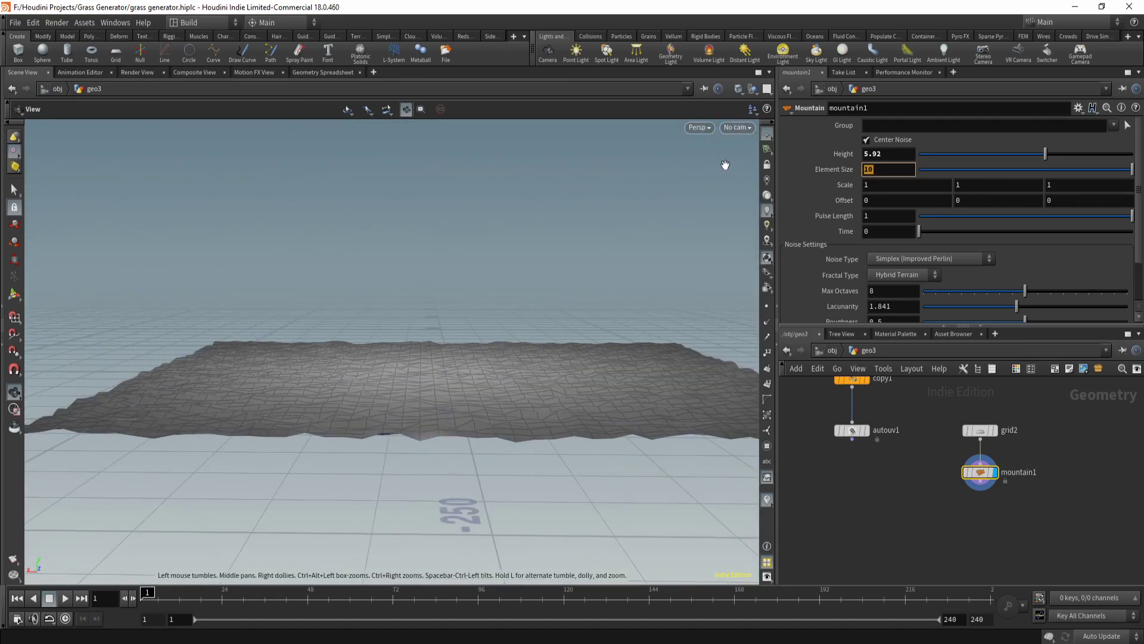
{"action": "type", "text": "50"}
{"action": "key", "text": "Return"}
{"action": "left_click_drag", "start_coordinate": [645, 213], "coordinate": [465, 310]}
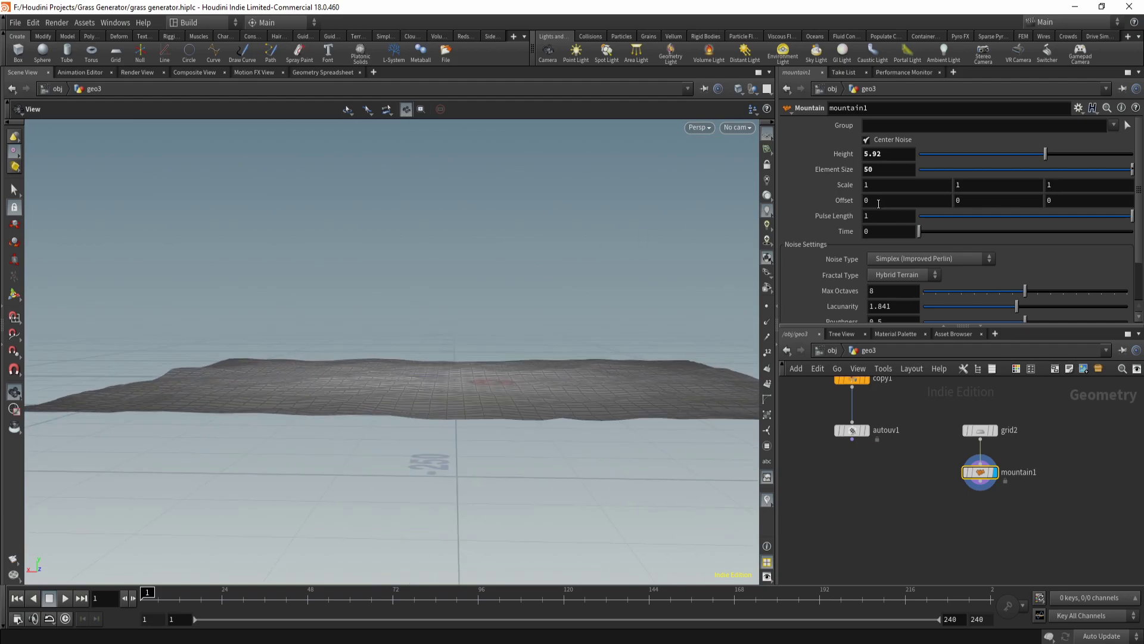
{"action": "left_click_drag", "start_coordinate": [1045, 154], "coordinate": [1133, 160]}
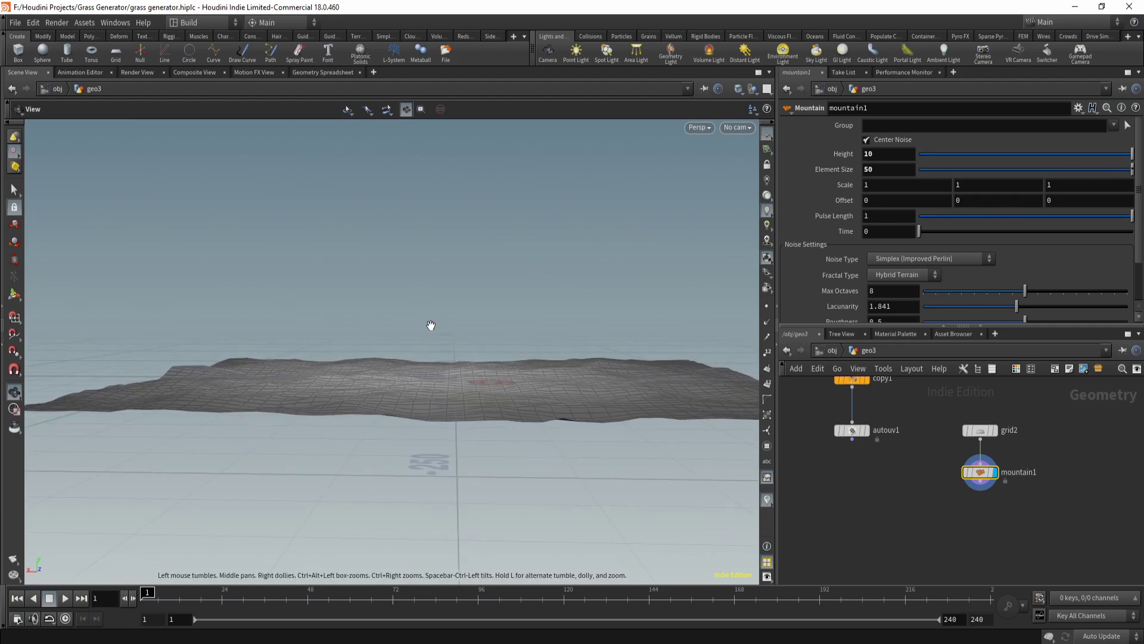
{"action": "left_click_drag", "start_coordinate": [432, 324], "coordinate": [442, 373]}
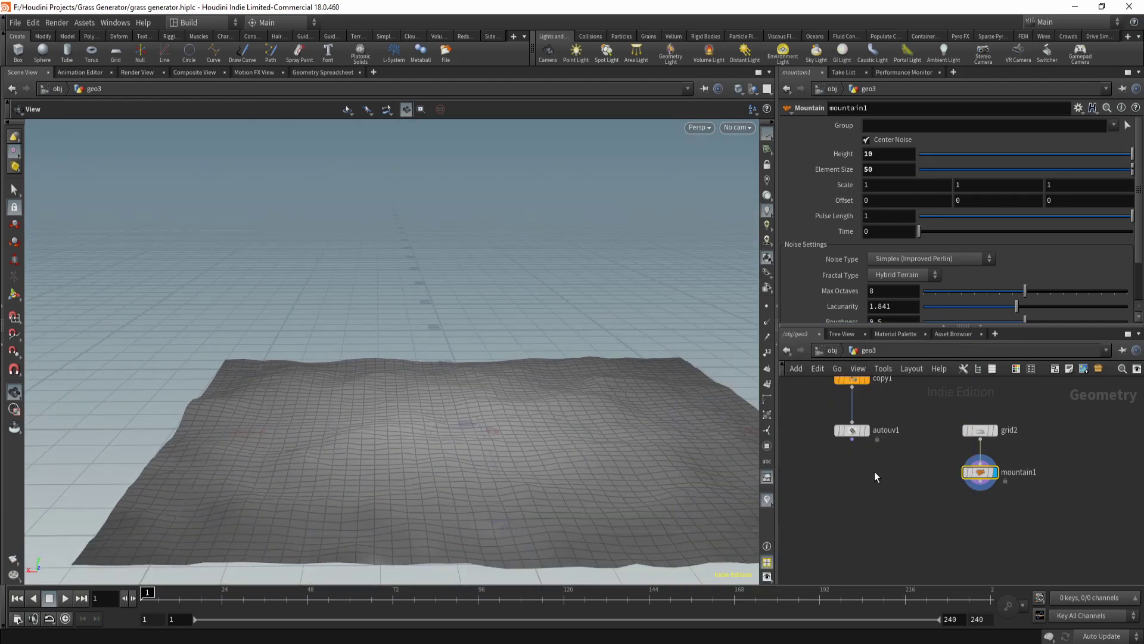
- Move grid2 and mountain1 together so that mountain1 sits level with autouv1 in the network
{"action": "middle_click_drag", "start_coordinate": [878, 542], "coordinate": [919, 502]}
{"action": "middle_click_drag", "start_coordinate": [950, 431], "coordinate": [954, 495]}
{"action": "left_click_drag", "start_coordinate": [988, 440], "coordinate": [1024, 452]}
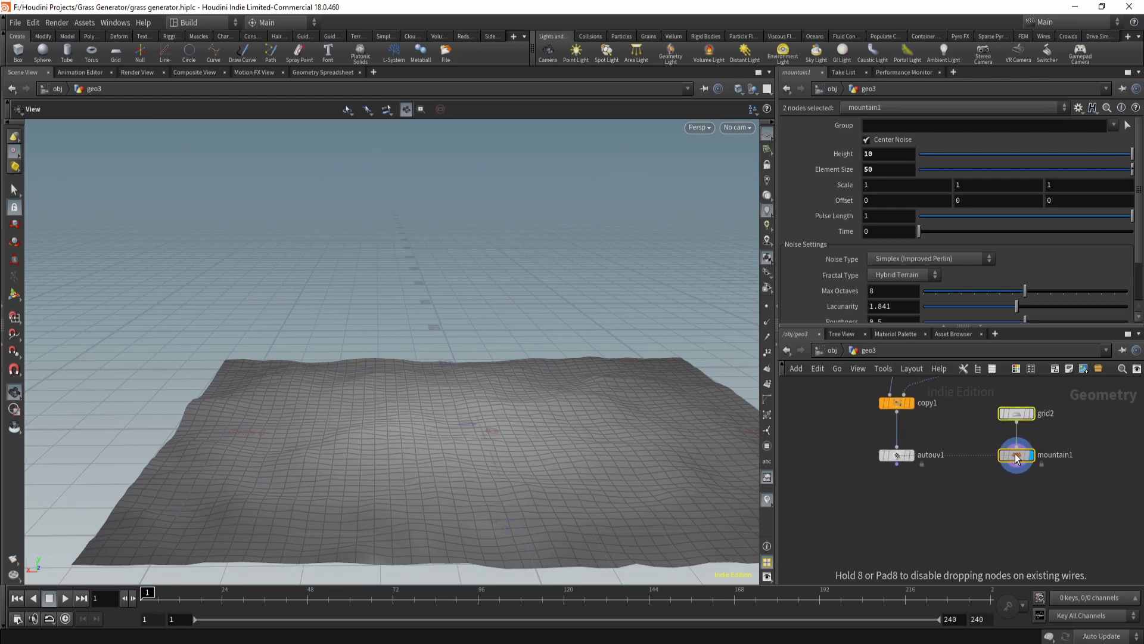
- Add the Copy To Points digital asset below autouv1 and mountain1
{"action": "mouse_move", "coordinate": [923, 499]}
{"action": "middle_mouse_down"}
{"action": "mouse_move", "coordinate": [940, 466]}
{"action": "mouse_move", "coordinate": [914, 516]}
{"action": "middle_mouse_up"}
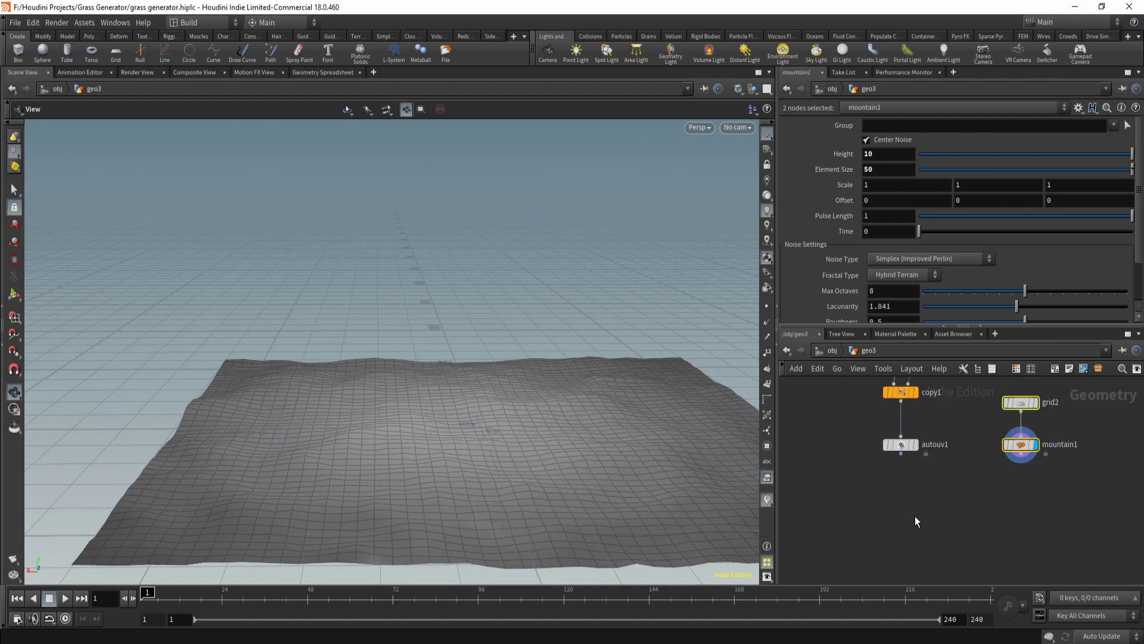
{"action": "key", "text": "Tab"}
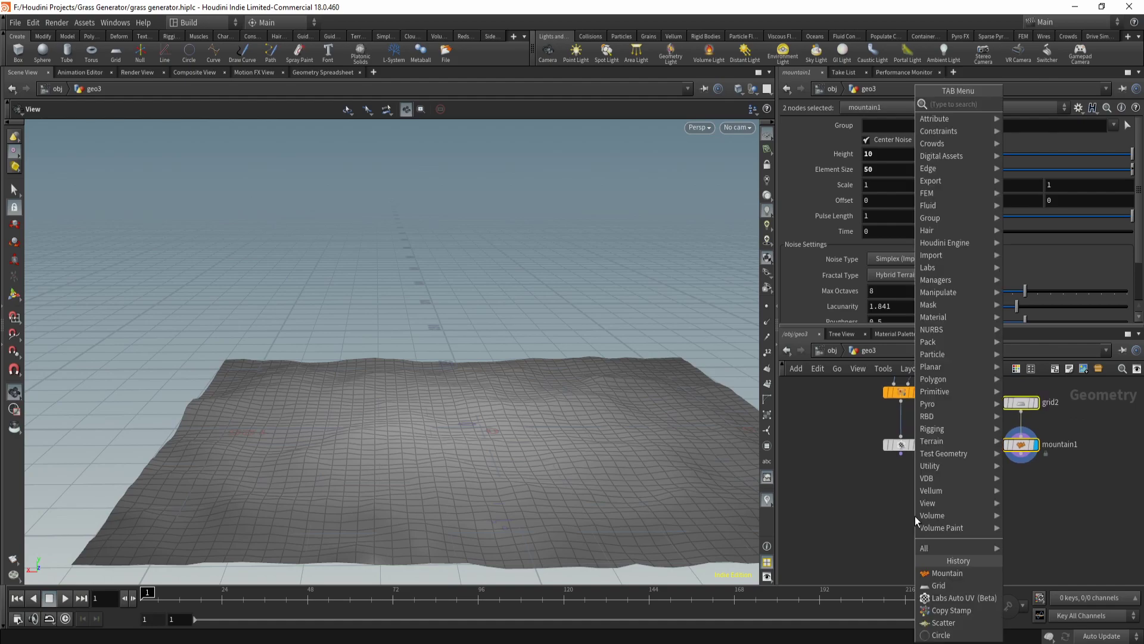
{"action": "mouse_move", "coordinate": [967, 153]}
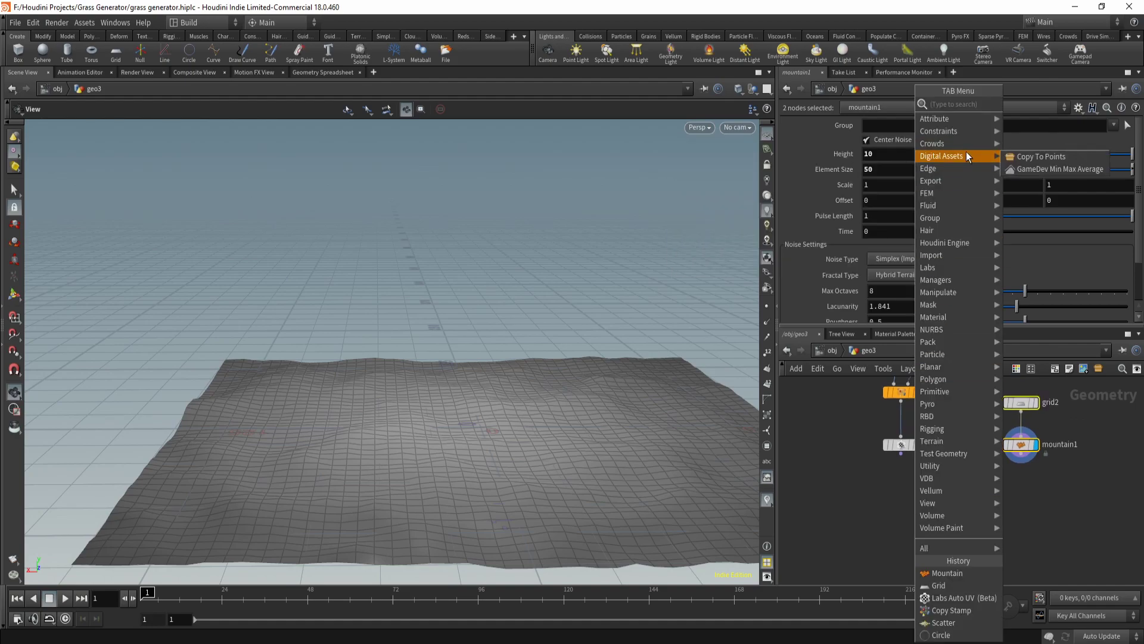
{"action": "left_click", "coordinate": [1019, 157]}
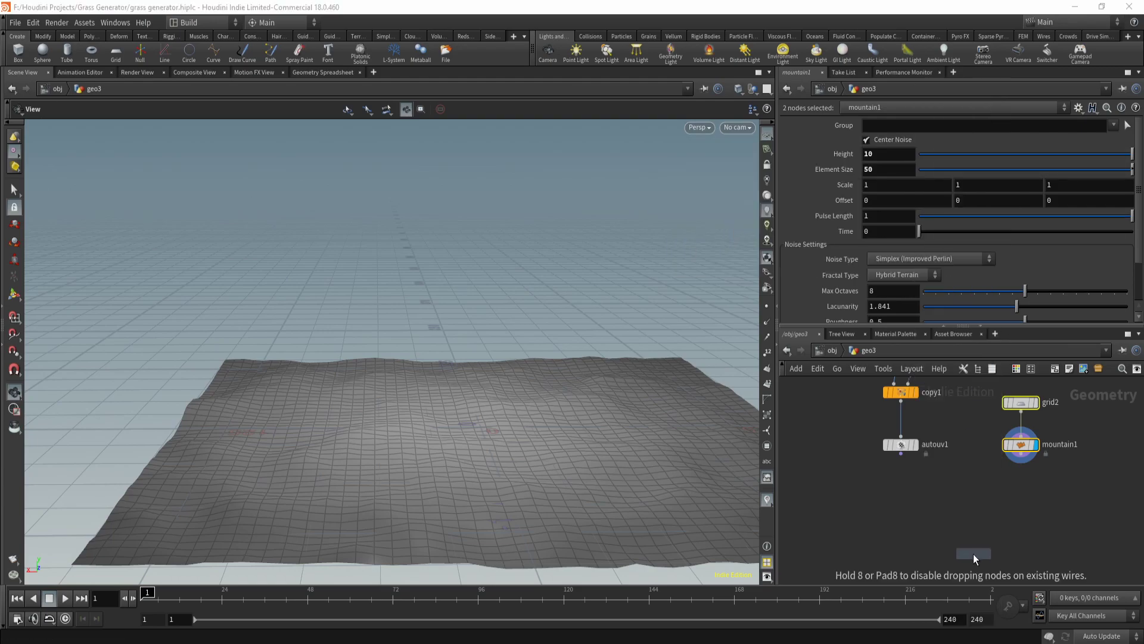
{"action": "left_click", "coordinate": [924, 514]}
- Review the stamp variables in copy1 and the stamp expressions that drive transform1's rotation and scale
{"action": "middle_click_drag", "start_coordinate": [959, 477], "coordinate": [906, 463]}
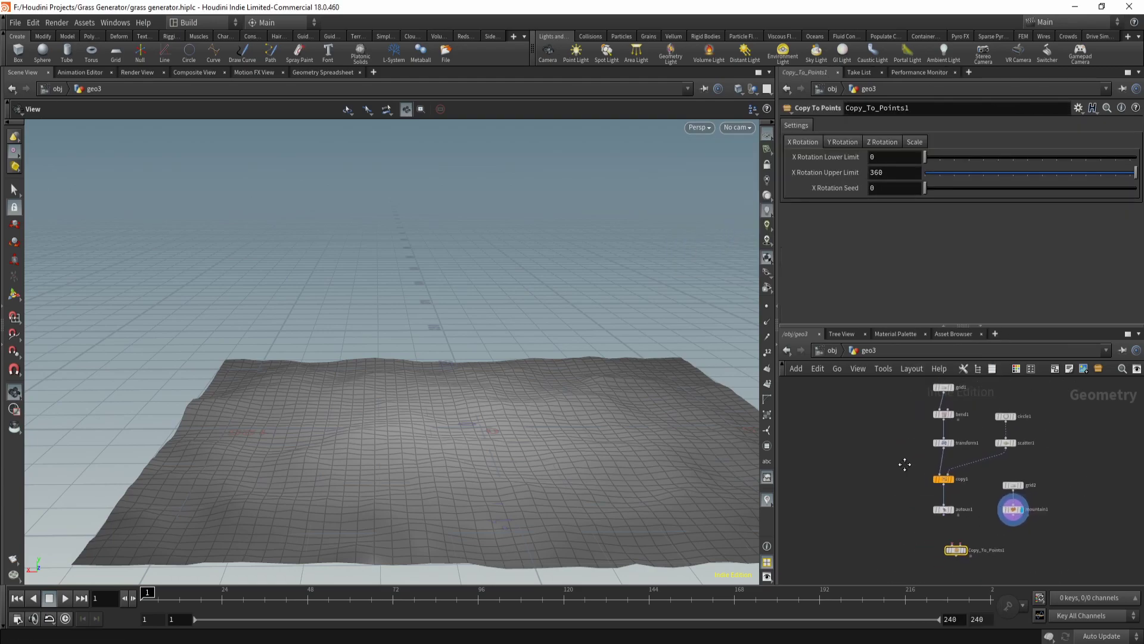
{"action": "scroll", "coordinate": [907, 463], "scroll_direction": "up", "scroll_amount": 2}
{"action": "left_click", "coordinate": [978, 501]}
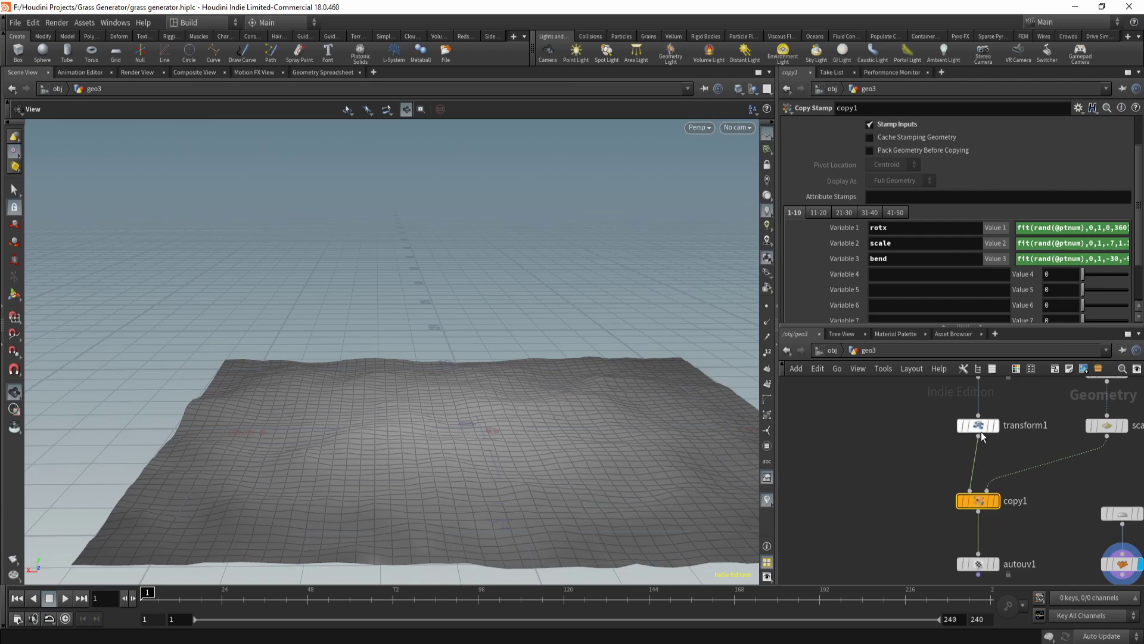
{"action": "left_click", "coordinate": [978, 425]}
{"action": "scroll", "coordinate": [811, 441], "scroll_direction": "down", "scroll_amount": 1}
{"action": "scroll", "coordinate": [812, 440], "scroll_direction": "down", "scroll_amount": 1}
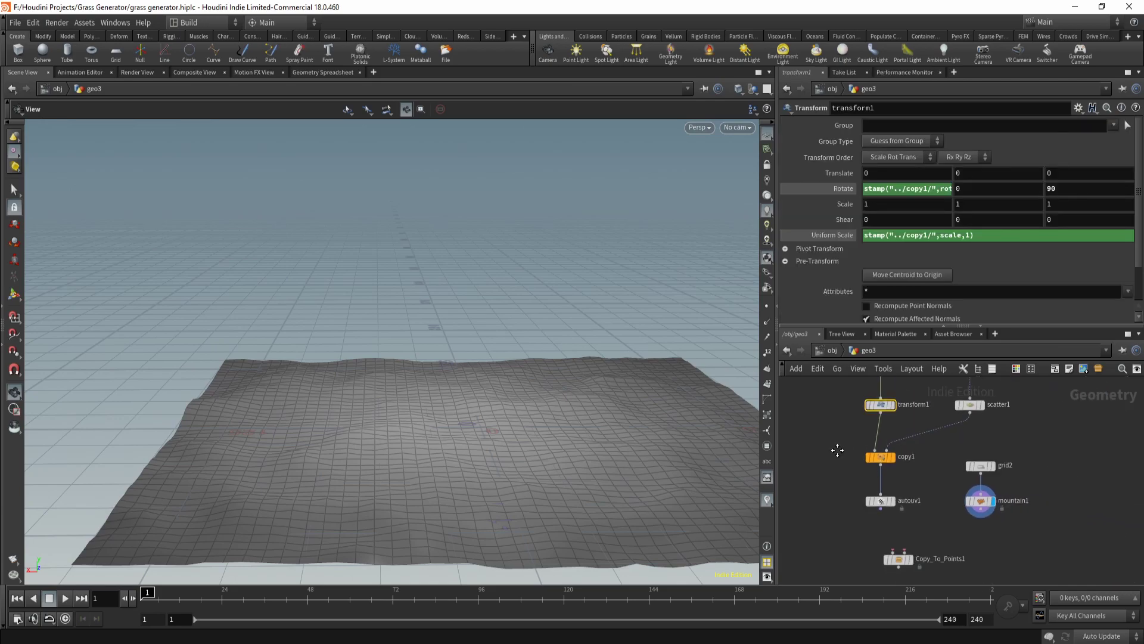
{"action": "middle_click_drag", "start_coordinate": [838, 449], "coordinate": [834, 433]}
{"action": "left_click", "coordinate": [891, 452]}
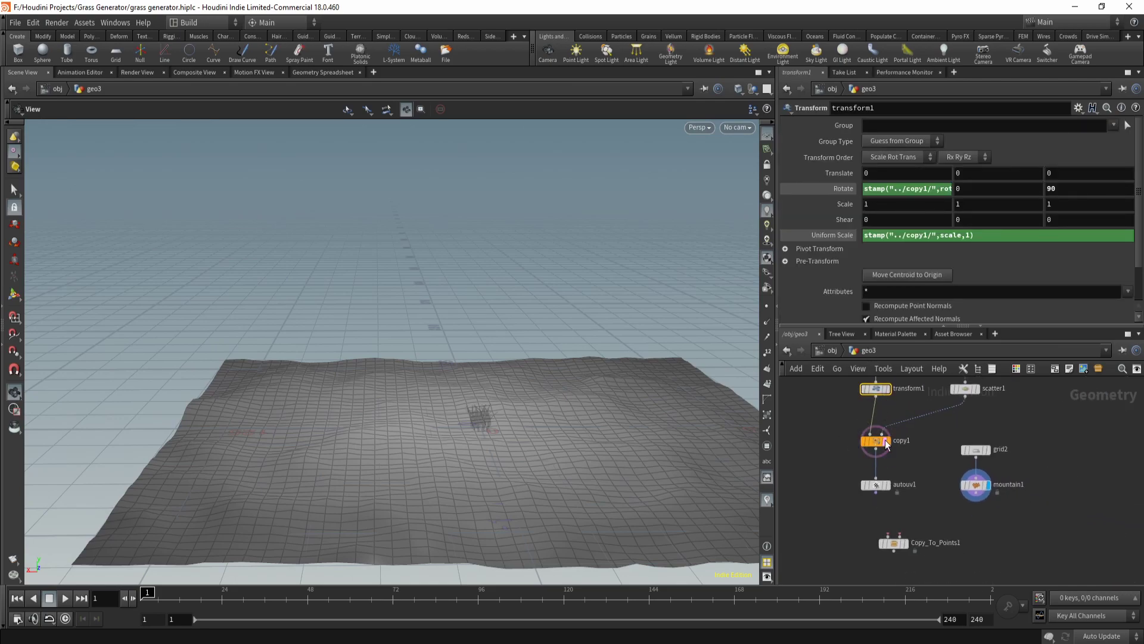
{"action": "left_click", "coordinate": [886, 441]}
{"action": "left_click", "coordinate": [876, 441]}
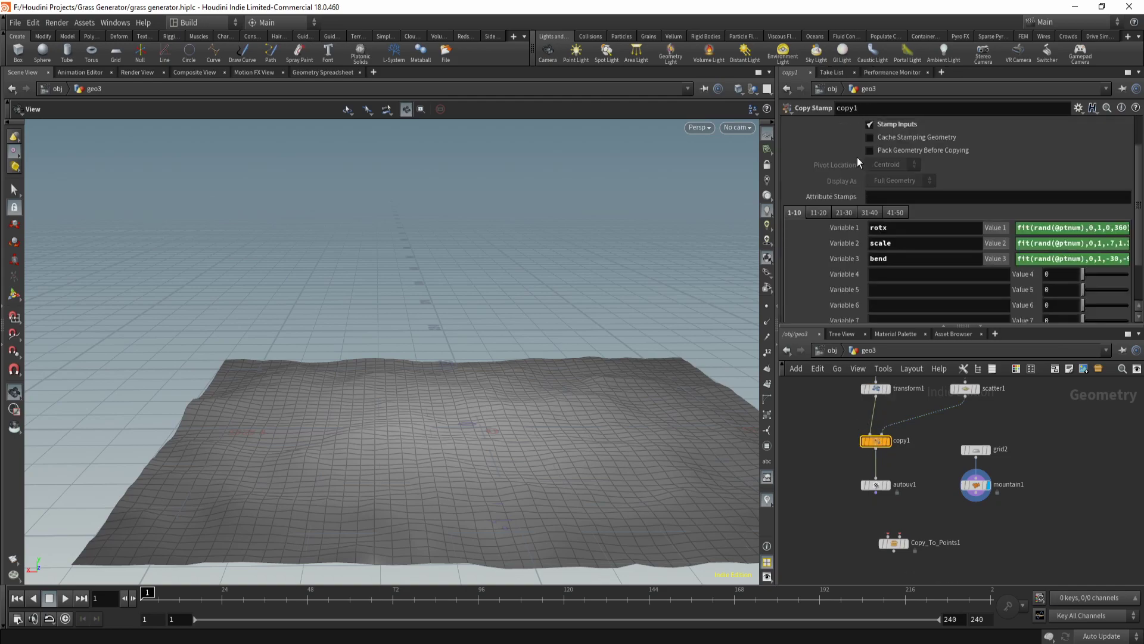
{"action": "double_click", "coordinate": [911, 263]}
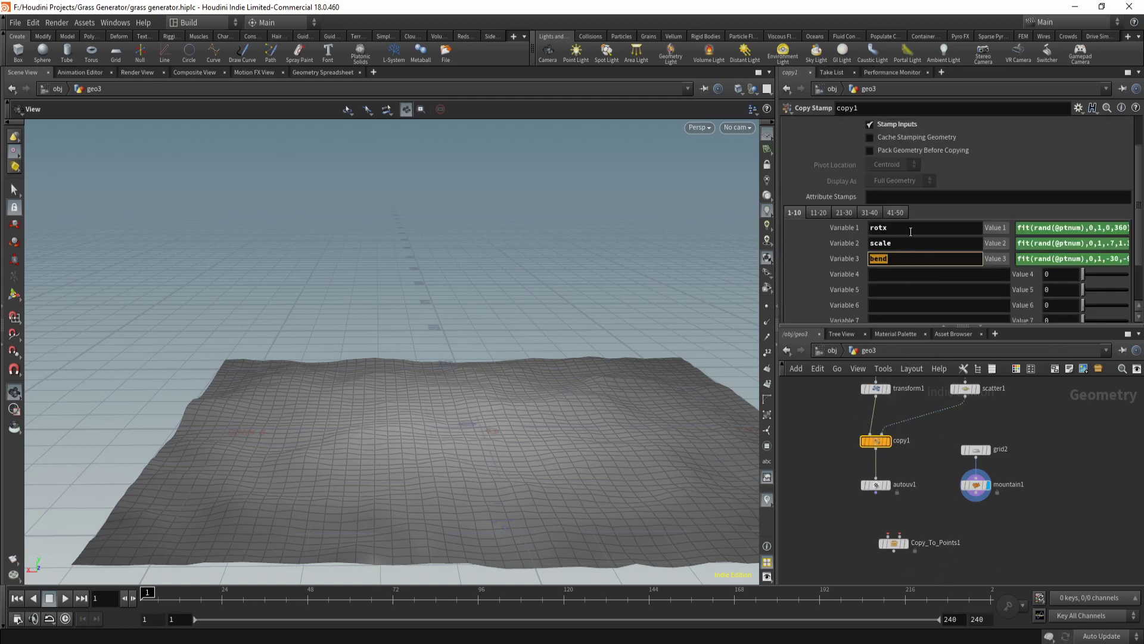
{"action": "left_click_drag", "start_coordinate": [911, 232], "coordinate": [867, 251]}
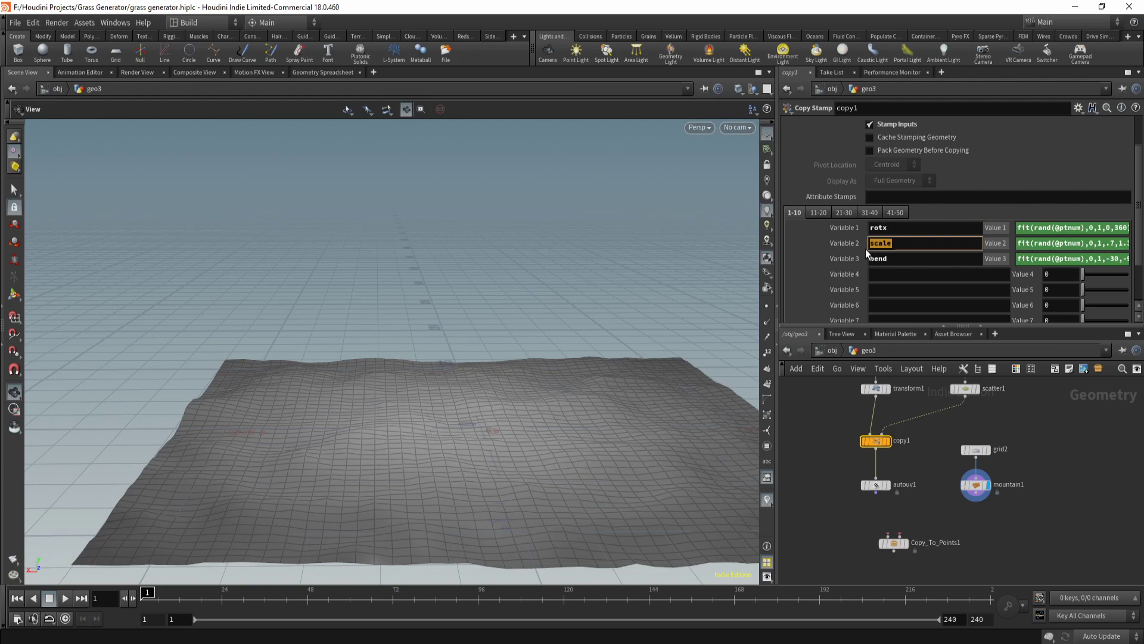
- Check the rotation and scale limits offered by Copy_To_Points1
{"action": "middle_click_drag", "start_coordinate": [903, 581], "coordinate": [912, 498]}
{"action": "left_click", "coordinate": [903, 460]}
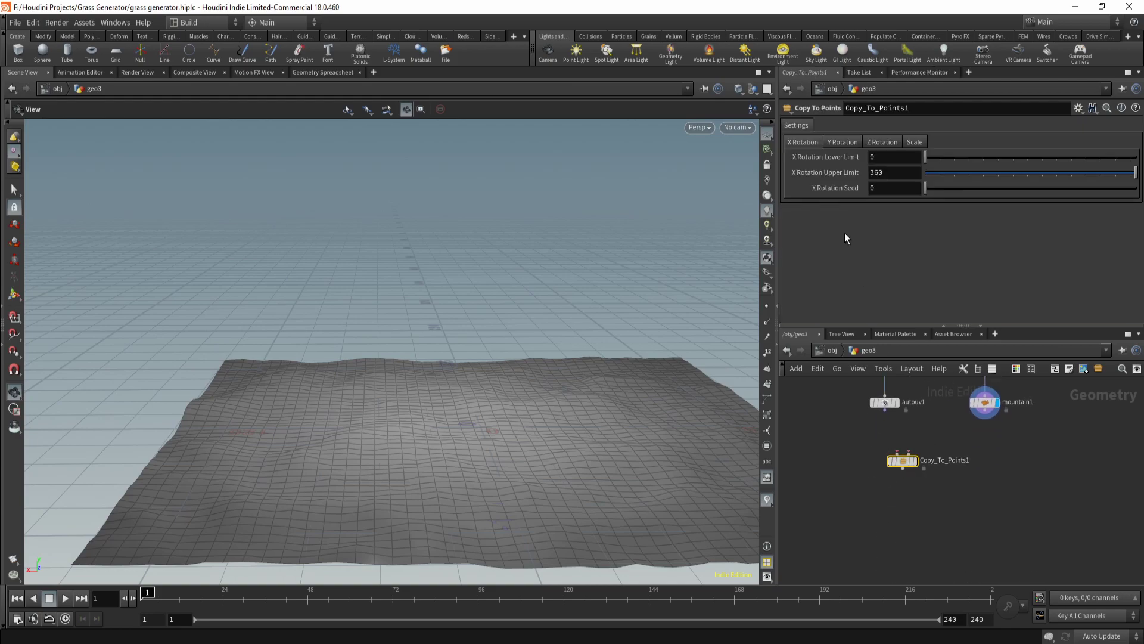
{"action": "left_click", "coordinate": [911, 142]}
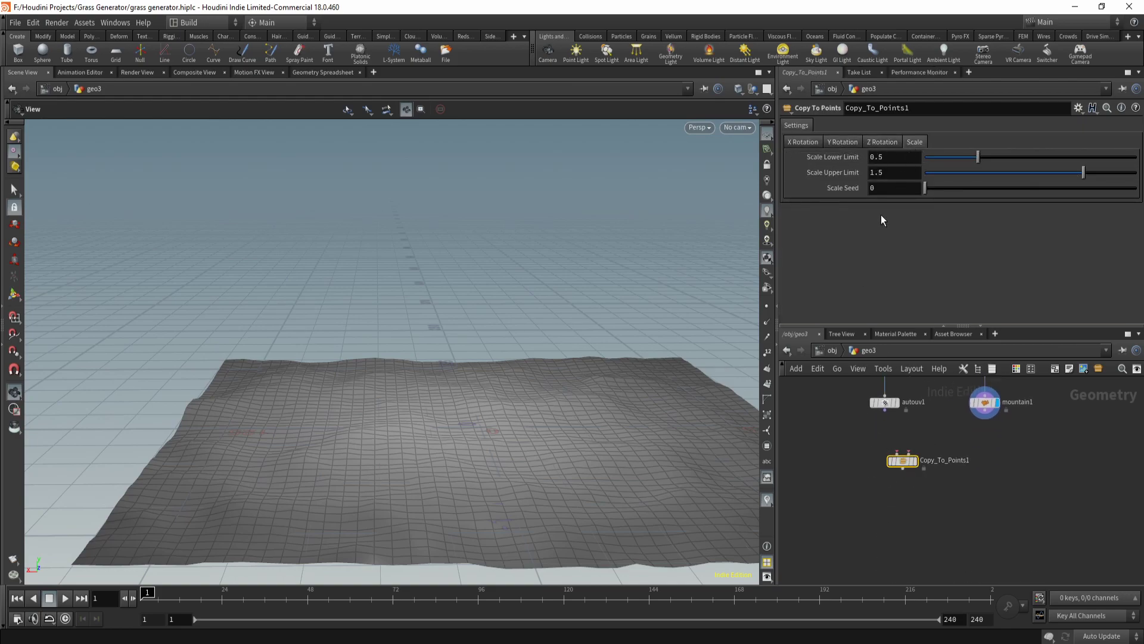
{"action": "left_click", "coordinate": [802, 142]}
- Wire autouv1 into the first input and mountain1 into the second input of Copy_To_Points1, and display the result
{"action": "scroll", "coordinate": [888, 498], "scroll_direction": "up", "scroll_amount": 3}
{"action": "middle_click_drag", "start_coordinate": [891, 497], "coordinate": [912, 517]}
{"action": "left_click_drag", "start_coordinate": [938, 459], "coordinate": [908, 477]}
{"action": "middle_click_drag", "start_coordinate": [975, 416], "coordinate": [976, 487]}
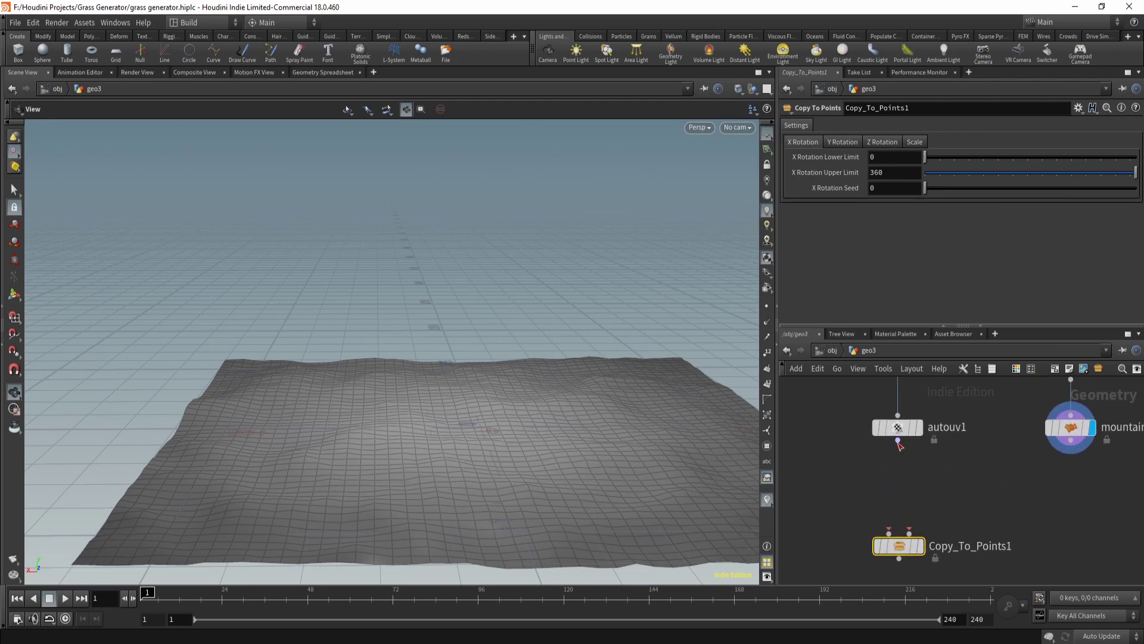
{"action": "left_click_drag", "start_coordinate": [898, 441], "coordinate": [889, 534]}
{"action": "left_click_drag", "start_coordinate": [1071, 440], "coordinate": [909, 534]}
{"action": "left_click", "coordinate": [927, 520]}
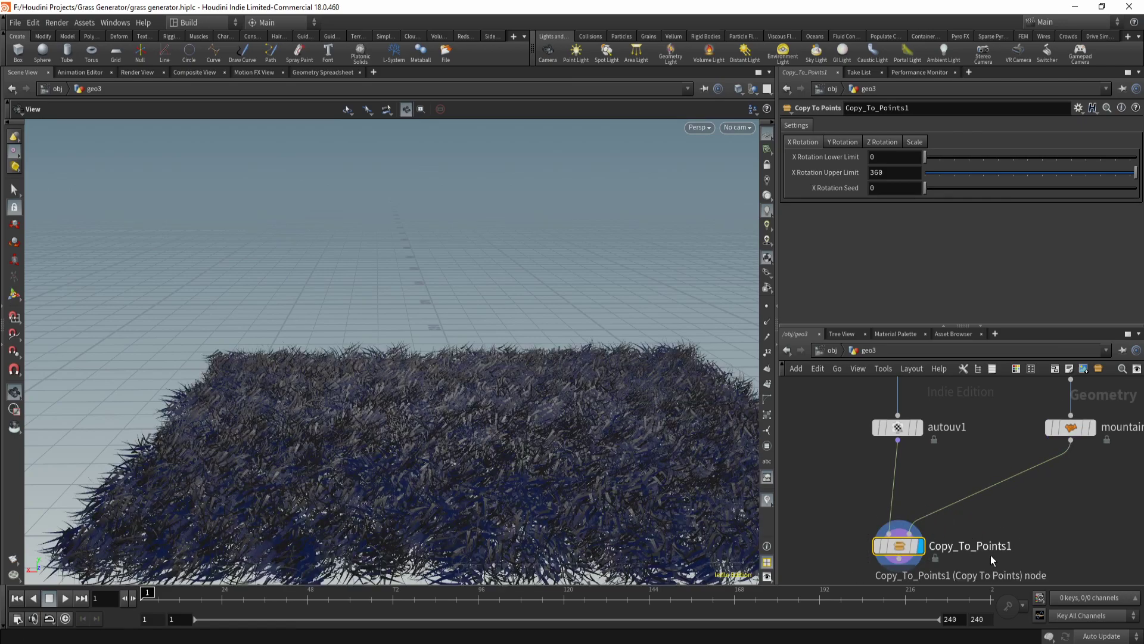
- Add a Scatter node and insert it between mountain1 and Copy_To_Points1
{"action": "middle_click_drag", "start_coordinate": [1035, 506], "coordinate": [964, 468]}
{"action": "left_click_drag", "start_coordinate": [575, 501], "coordinate": [590, 462]}
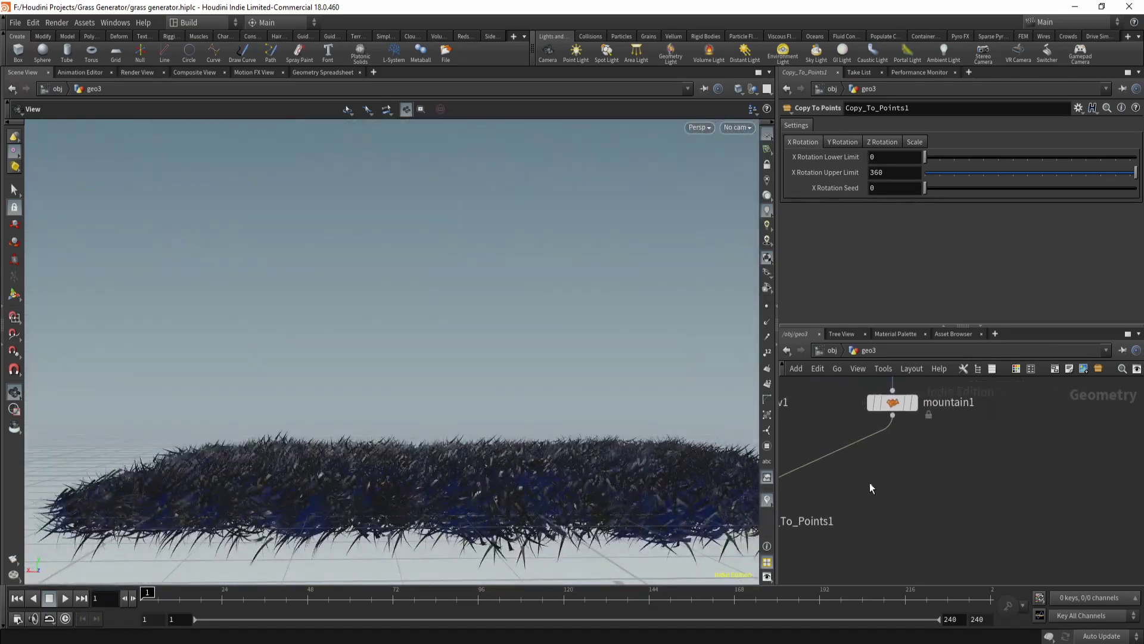
{"action": "key", "text": "Tab"}
{"action": "type", "text": "scat"}
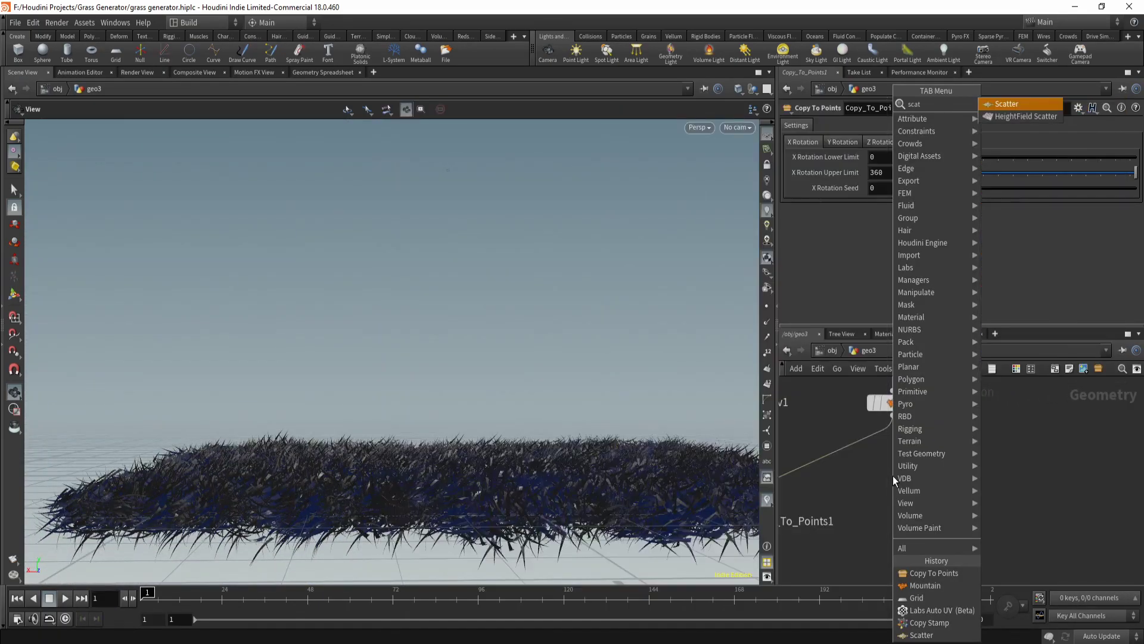
{"action": "key", "text": "Return"}
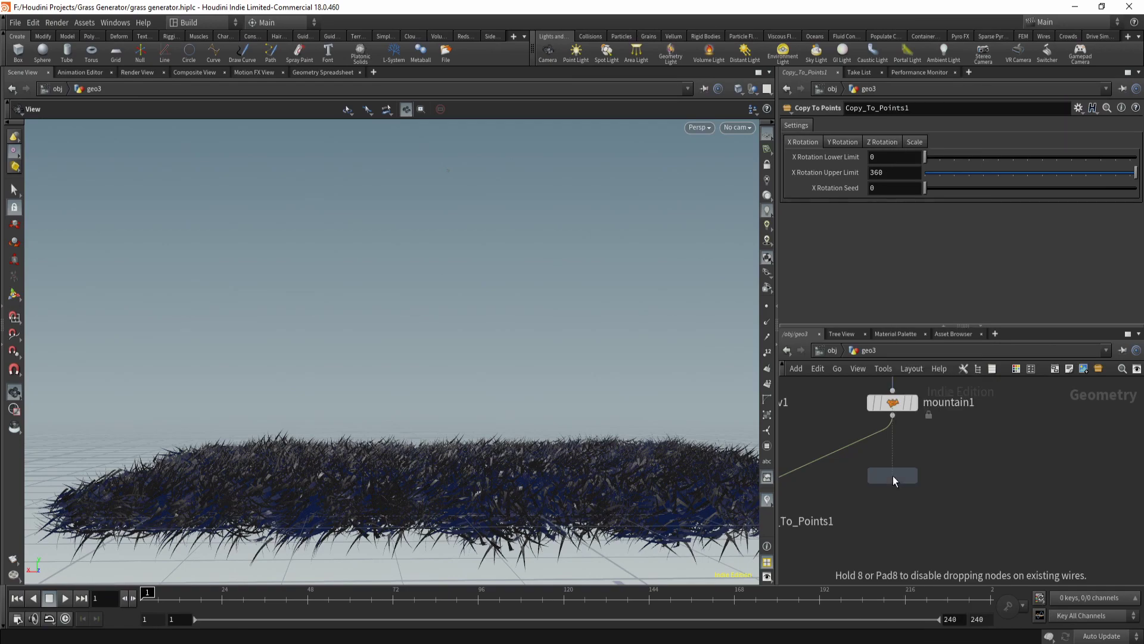
{"action": "left_click", "coordinate": [892, 476]}
{"action": "left_click_drag", "start_coordinate": [892, 476], "coordinate": [864, 472]}
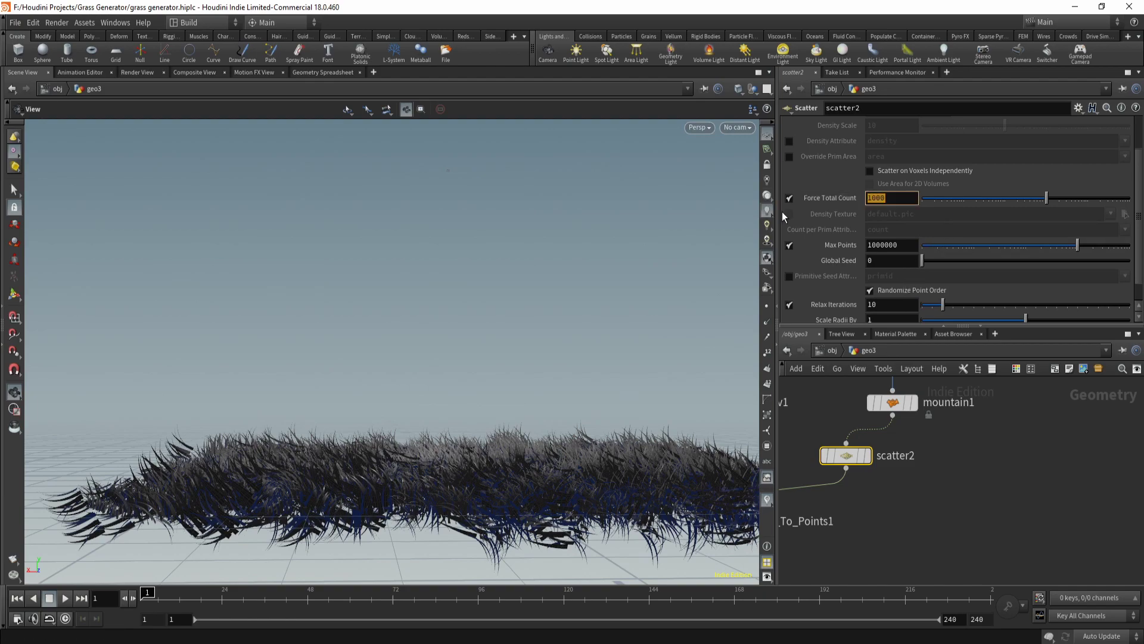
- Display scatter2's points, lower its Force Total Count to 593, and switch the display to Copy_To_Points1
{"action": "left_click", "coordinate": [866, 455]}
{"action": "left_click_drag", "start_coordinate": [480, 427], "coordinate": [706, 315]}
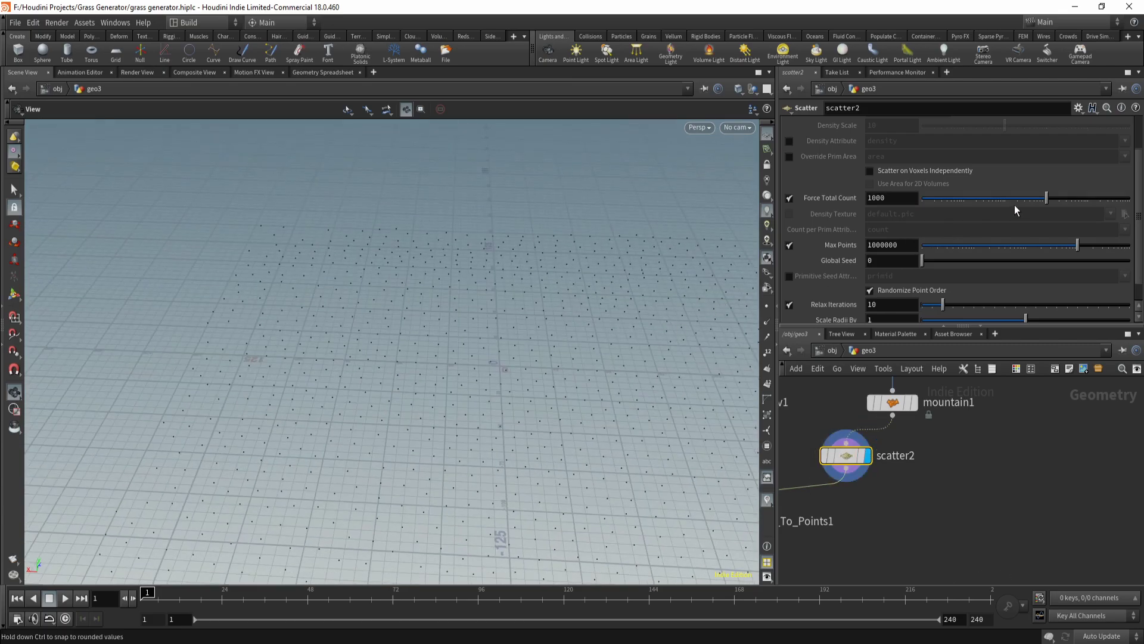
{"action": "left_click_drag", "start_coordinate": [1032, 202], "coordinate": [1040, 202]}
{"action": "middle_click_drag", "start_coordinate": [876, 575], "coordinate": [967, 502]}
{"action": "left_click", "coordinate": [891, 404]}
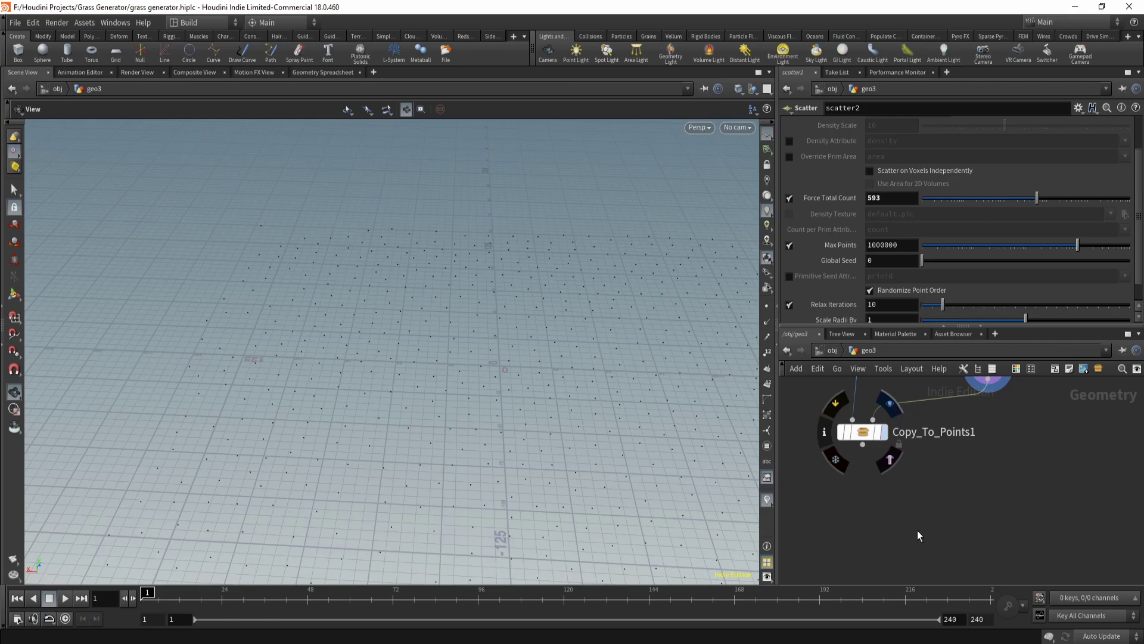
- Lower Copy_To_Points1's X Rotation Upper Limit to its minimum and set its Z Rotation Upper Limit to 0
{"action": "left_click_drag", "start_coordinate": [539, 477], "coordinate": [581, 417]}
{"action": "left_click", "coordinate": [859, 438]}
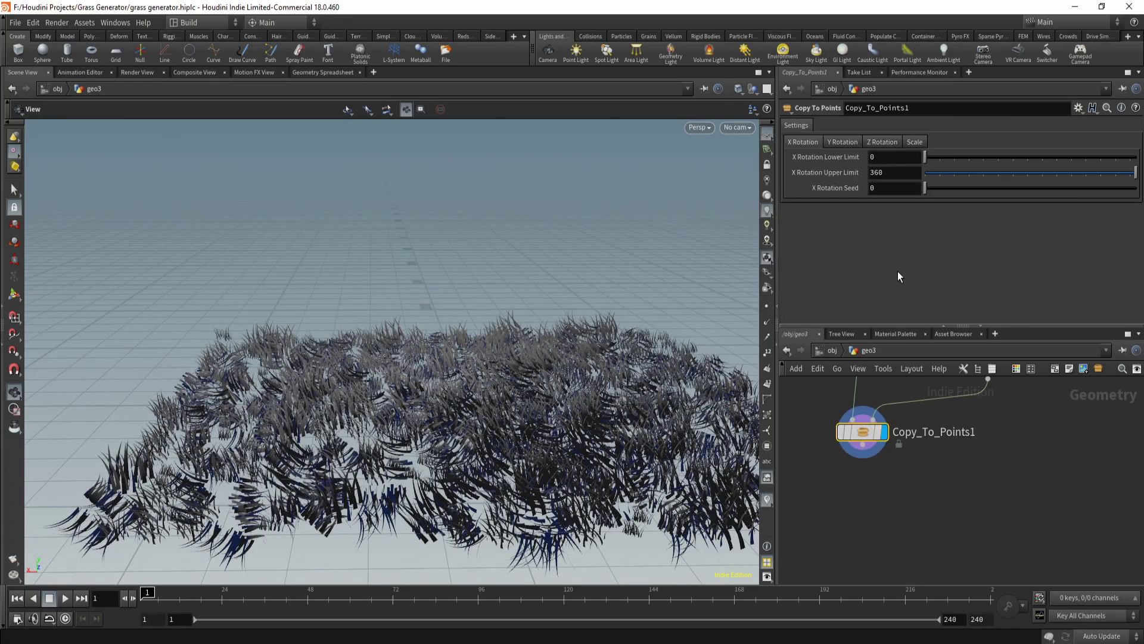
{"action": "left_click_drag", "start_coordinate": [953, 170], "coordinate": [862, 178]}
{"action": "left_click", "coordinate": [835, 146]}
{"action": "left_click", "coordinate": [886, 144]}
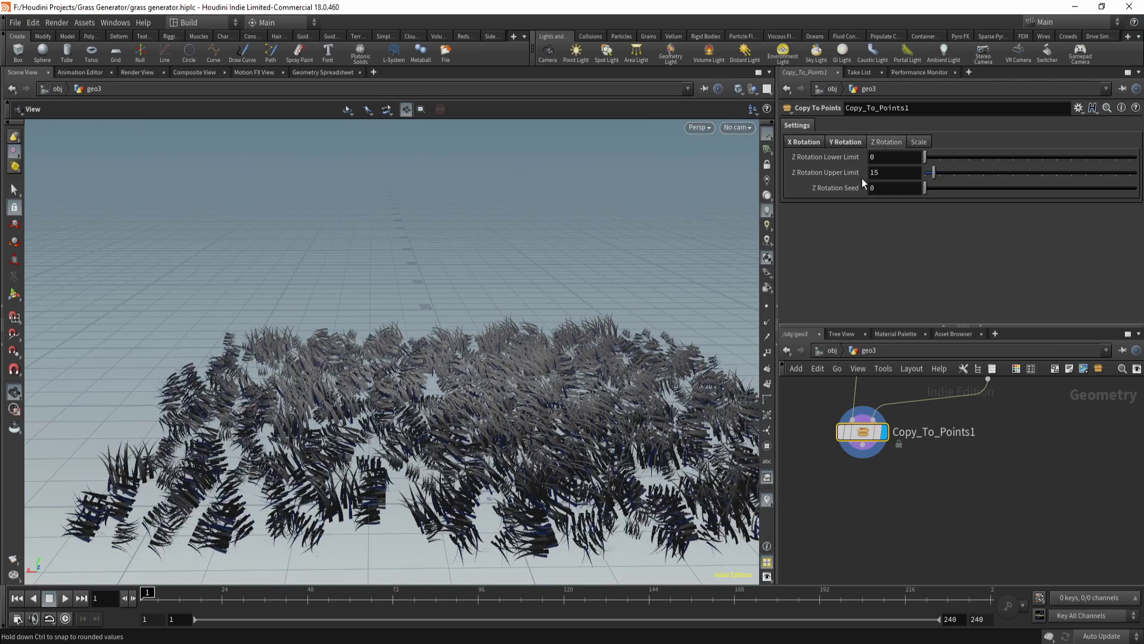
- Set Copy_To_Points1's Y Rotation Upper Limit to 360 and check its scale limits
{"action": "left_click", "coordinate": [860, 145]}
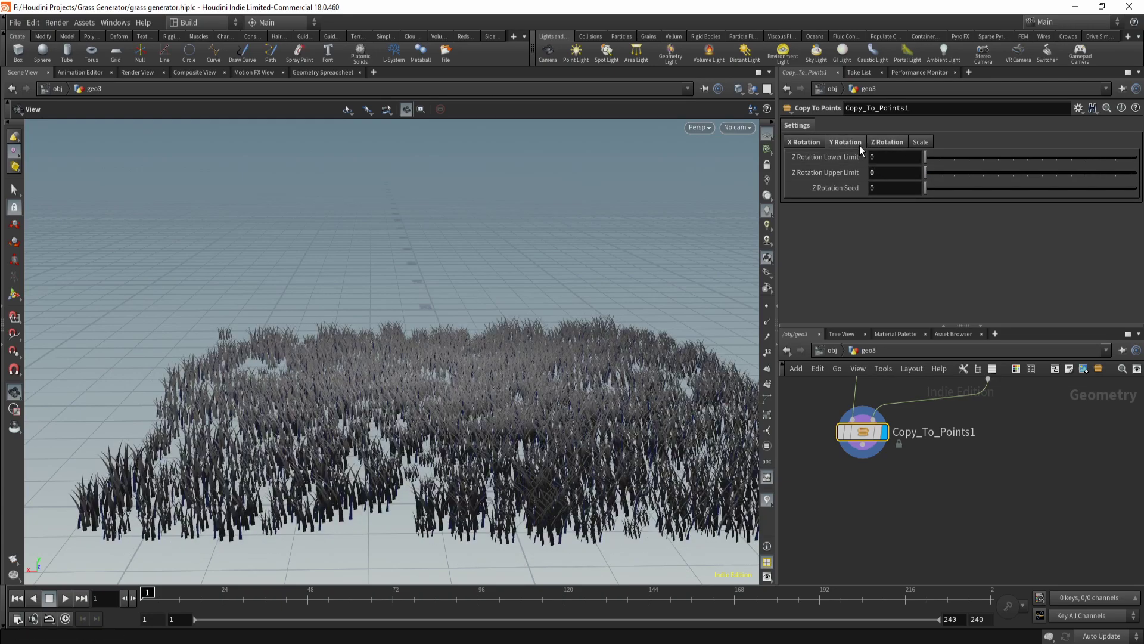
{"action": "left_click_drag", "start_coordinate": [941, 177], "coordinate": [1138, 179]}
{"action": "scroll", "coordinate": [587, 344], "scroll_direction": "up", "scroll_amount": 6}
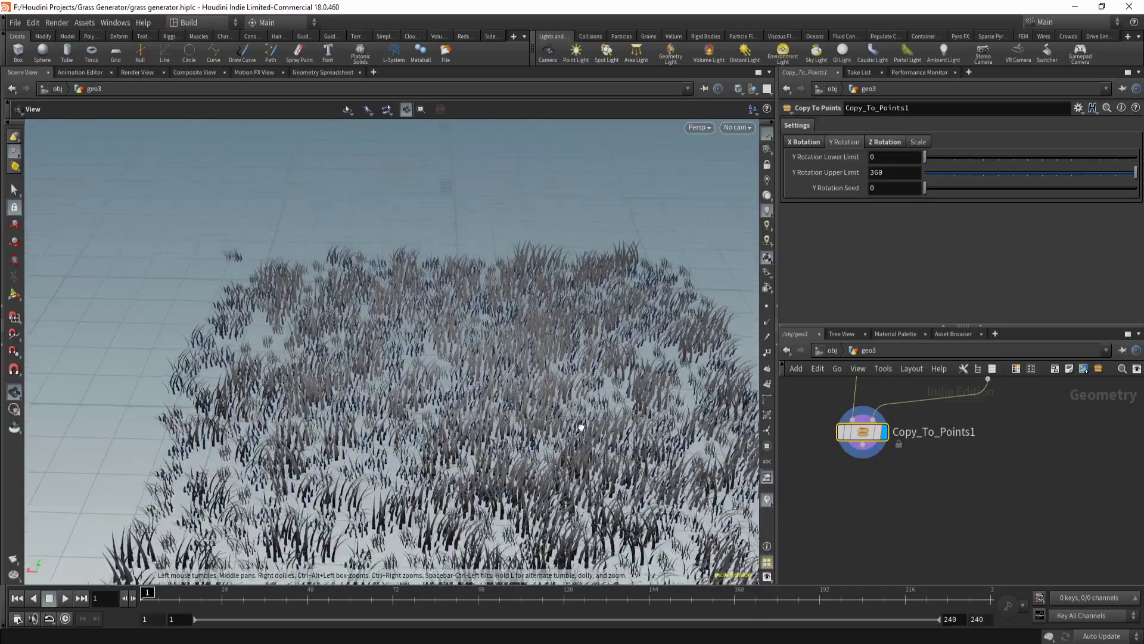
{"action": "left_click_drag", "start_coordinate": [588, 343], "coordinate": [430, 417]}
{"action": "left_click", "coordinate": [919, 142]}
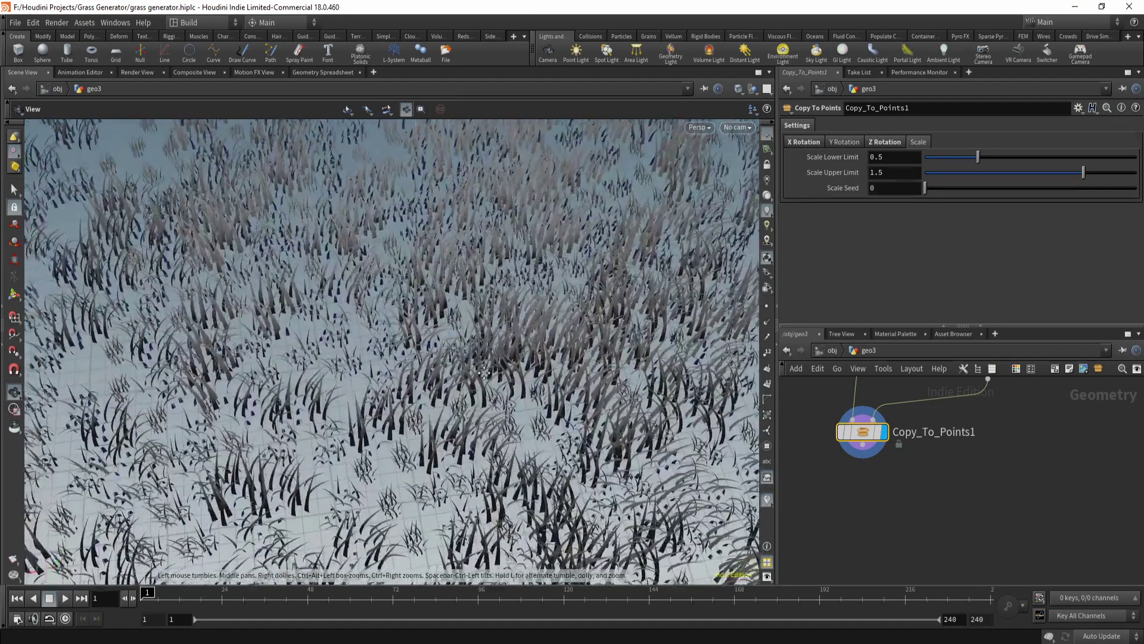
{"action": "middle_click_drag", "start_coordinate": [429, 417], "coordinate": [539, 363]}
- Add a Merge node below Copy_To_Points1 and wire Copy_To_Points1 into it
{"action": "middle_click_drag", "start_coordinate": [1013, 484], "coordinate": [1004, 509]}
{"action": "key", "text": "Tab"}
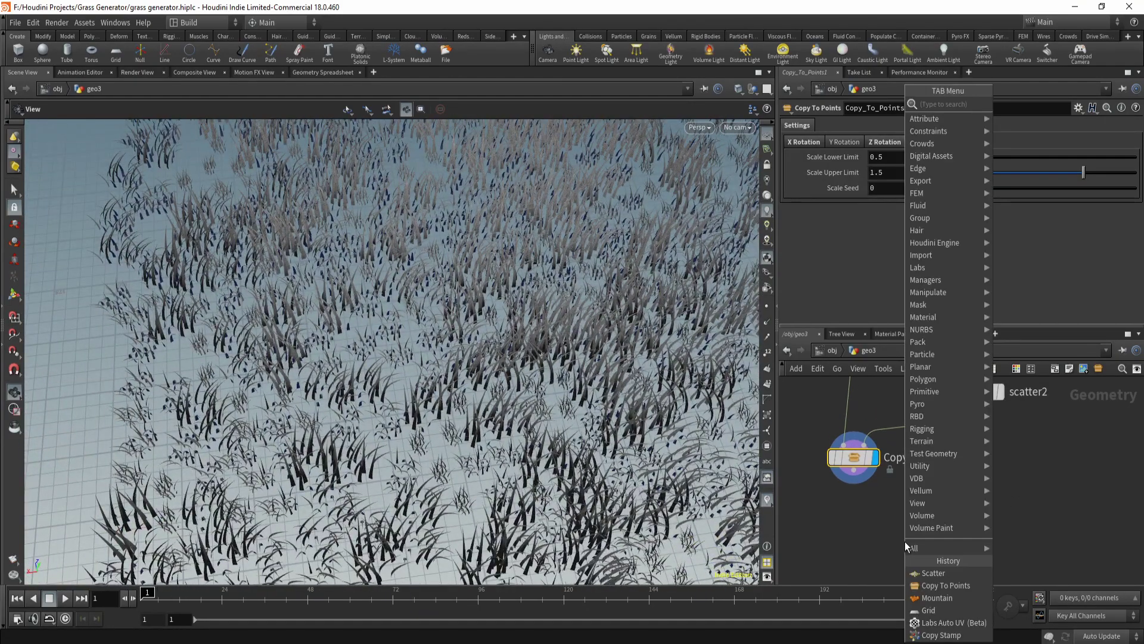
{"action": "type", "text": "merg"}
{"action": "key", "text": "Return"}
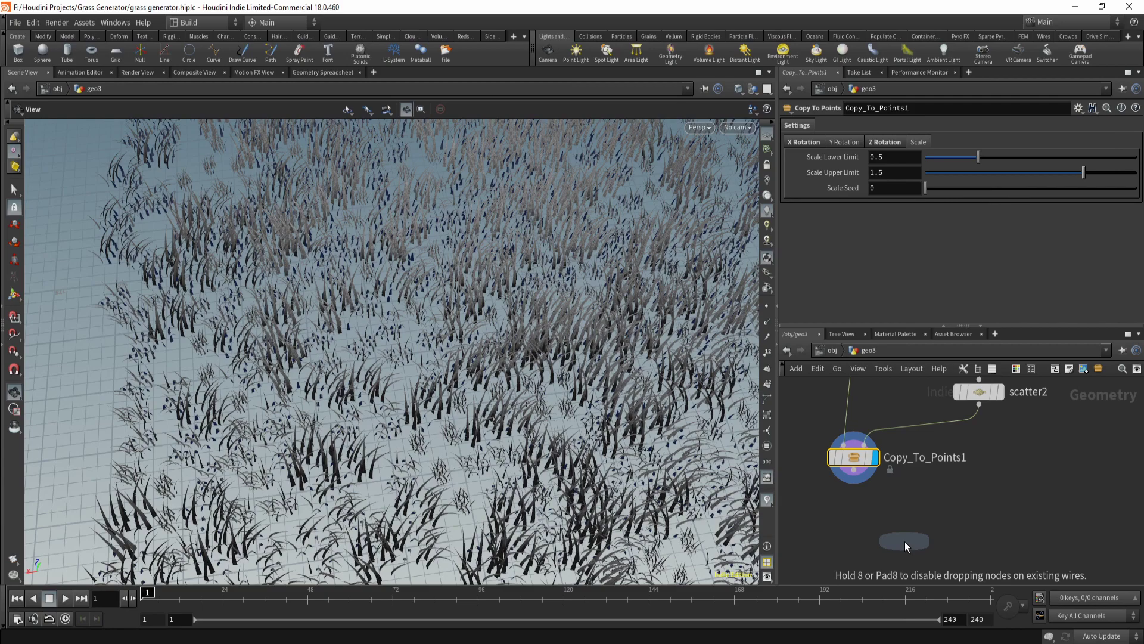
{"action": "left_click", "coordinate": [905, 541]}
{"action": "left_click_drag", "start_coordinate": [861, 480], "coordinate": [905, 528]}
- Wire mountain1 into merge1 as well and display the merged result
{"action": "scroll", "coordinate": [983, 516], "scroll_direction": "down", "scroll_amount": 3}
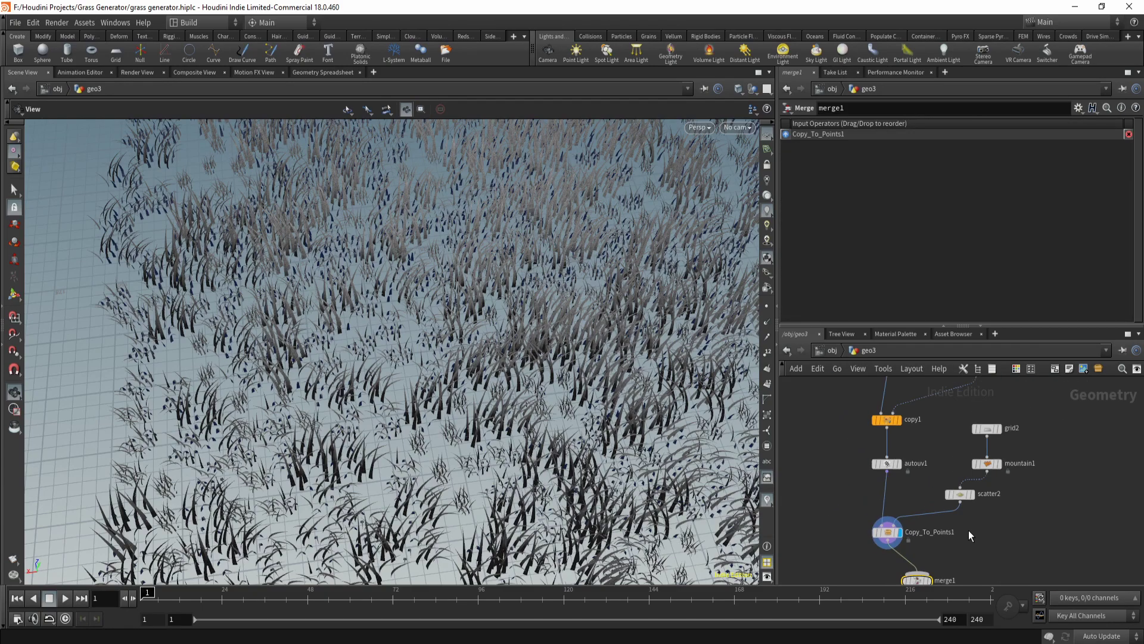
{"action": "middle_click_drag", "start_coordinate": [968, 531], "coordinate": [1018, 469]}
{"action": "left_click_drag", "start_coordinate": [988, 420], "coordinate": [937, 526]}
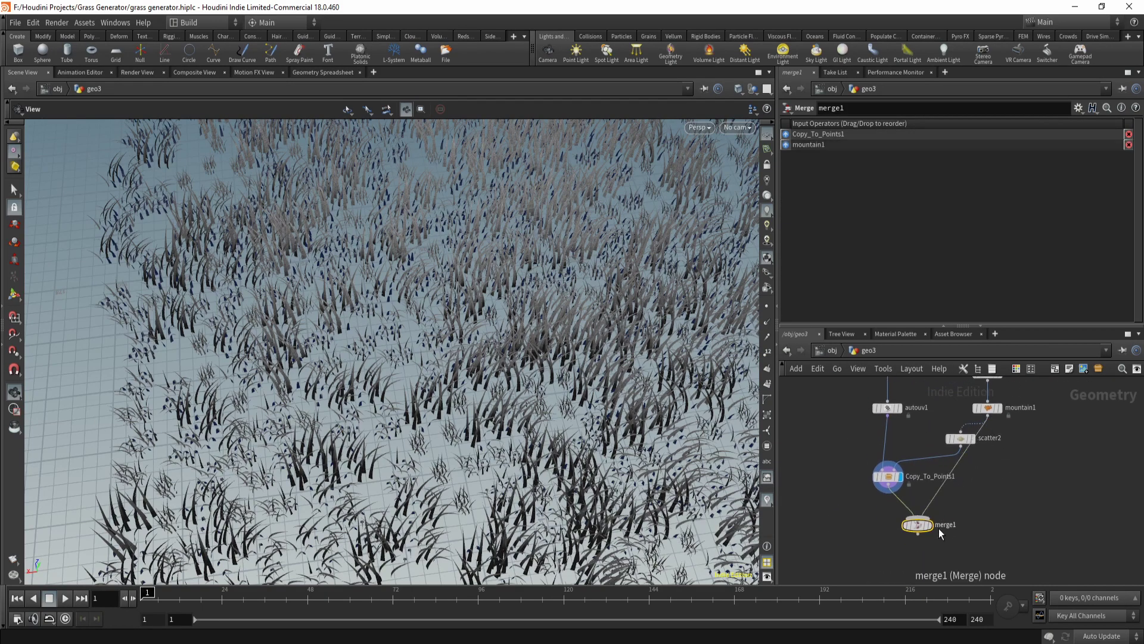
{"action": "left_click", "coordinate": [936, 515]}
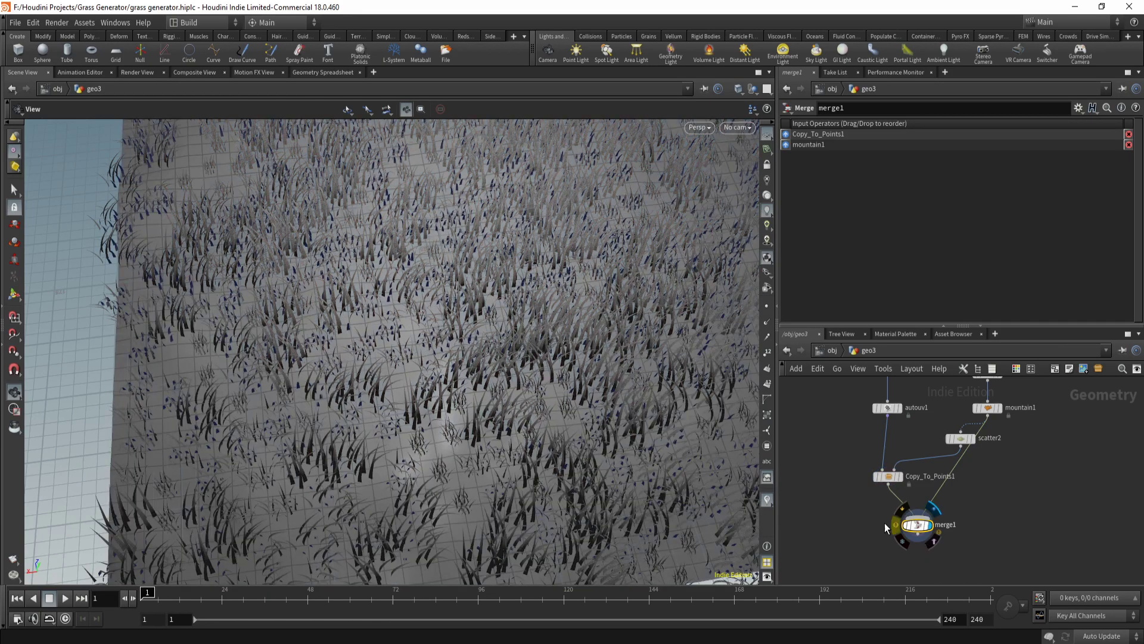
{"action": "left_click_drag", "start_coordinate": [492, 438], "coordinate": [475, 368]}
{"action": "right_click_drag", "start_coordinate": [475, 367], "coordinate": [626, 312]}
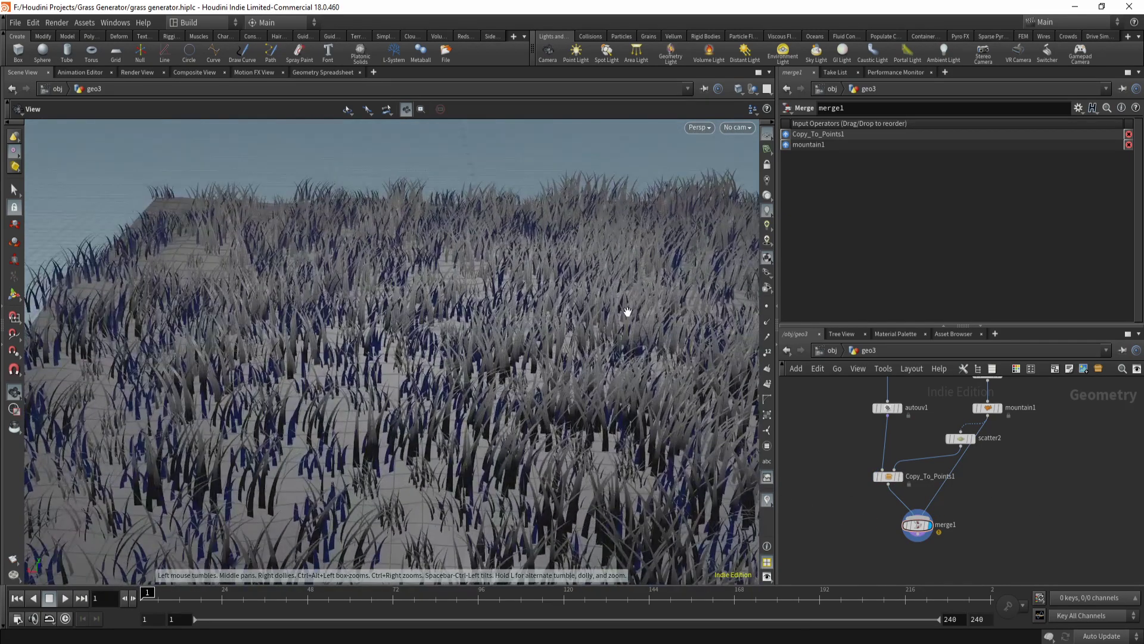
- Move scatter2 clear of the wire from mountain1 to merge1 and inspect the grass-covered ground from several angles
{"action": "middle_click_drag", "start_coordinate": [1025, 436], "coordinate": [1003, 447]}
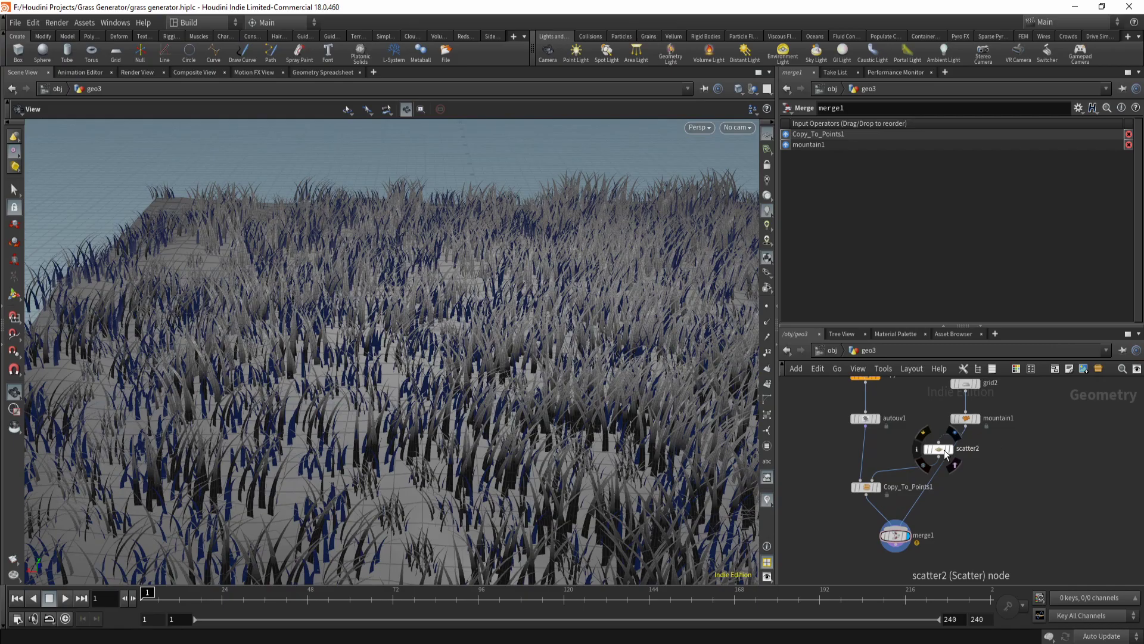
{"action": "right_click_drag", "start_coordinate": [575, 459], "coordinate": [445, 408]}
{"action": "left_click_drag", "start_coordinate": [444, 409], "coordinate": [501, 376]}
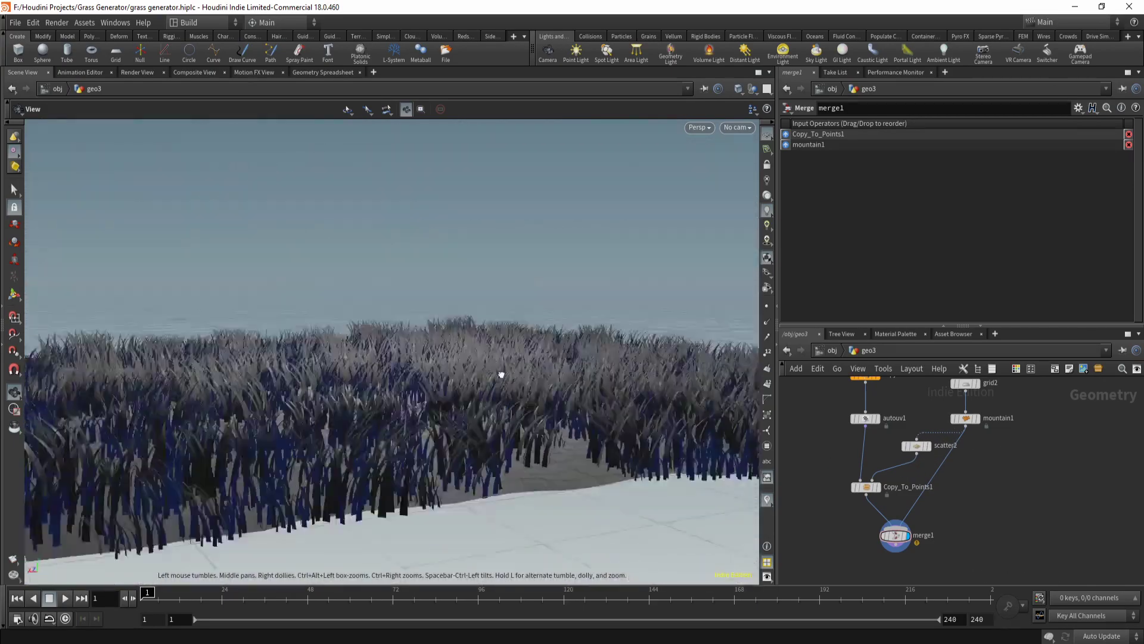
{"action": "right_click_drag", "start_coordinate": [500, 376], "coordinate": [425, 440]}
{"action": "left_click_drag", "start_coordinate": [425, 440], "coordinate": [427, 409]}
{"action": "middle_click_drag", "start_coordinate": [427, 409], "coordinate": [536, 562]}
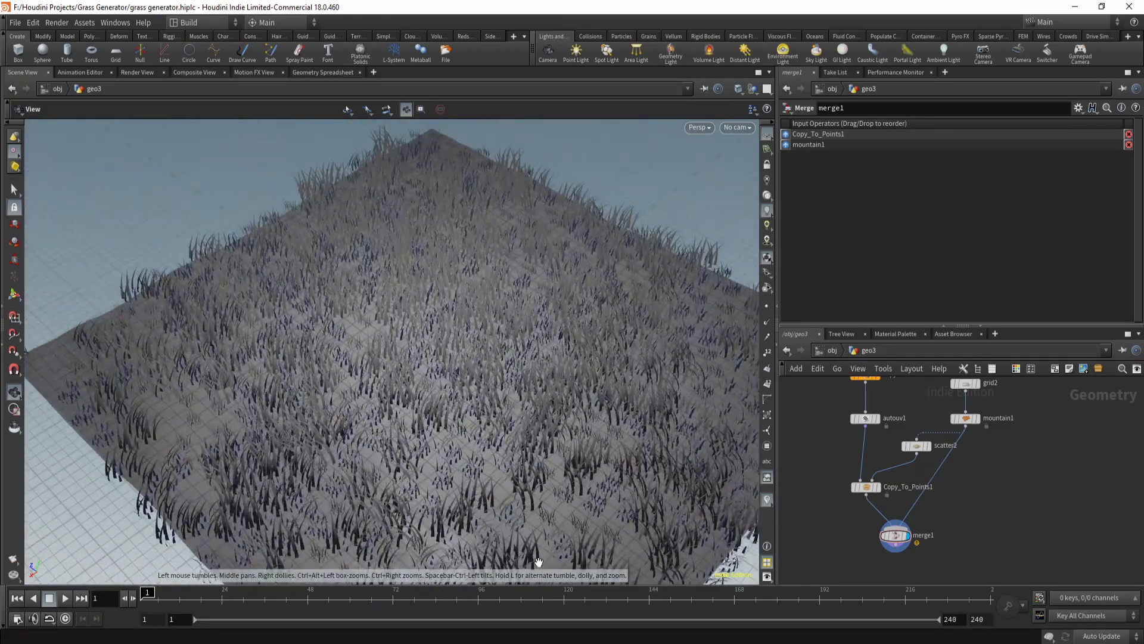
{"action": "right_click_drag", "start_coordinate": [537, 562], "coordinate": [564, 383]}
{"action": "left_click_drag", "start_coordinate": [564, 383], "coordinate": [463, 371]}
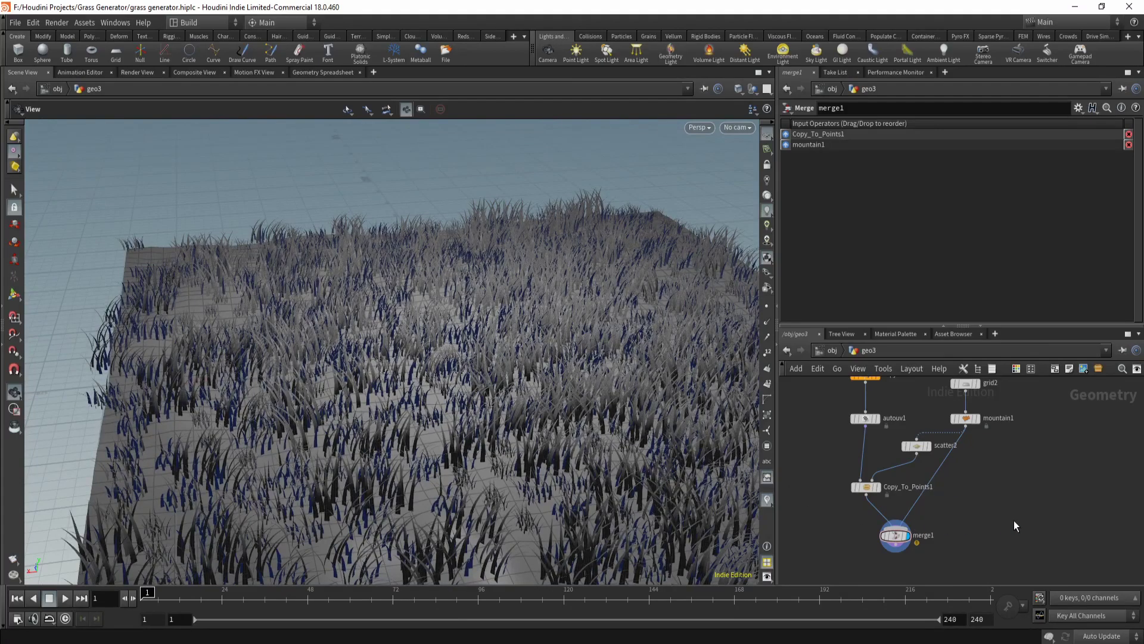
- Select Copy_To_Points1 and compare its scale limits with the variation of the clumps across the field
{"action": "left_click", "coordinate": [865, 489]}
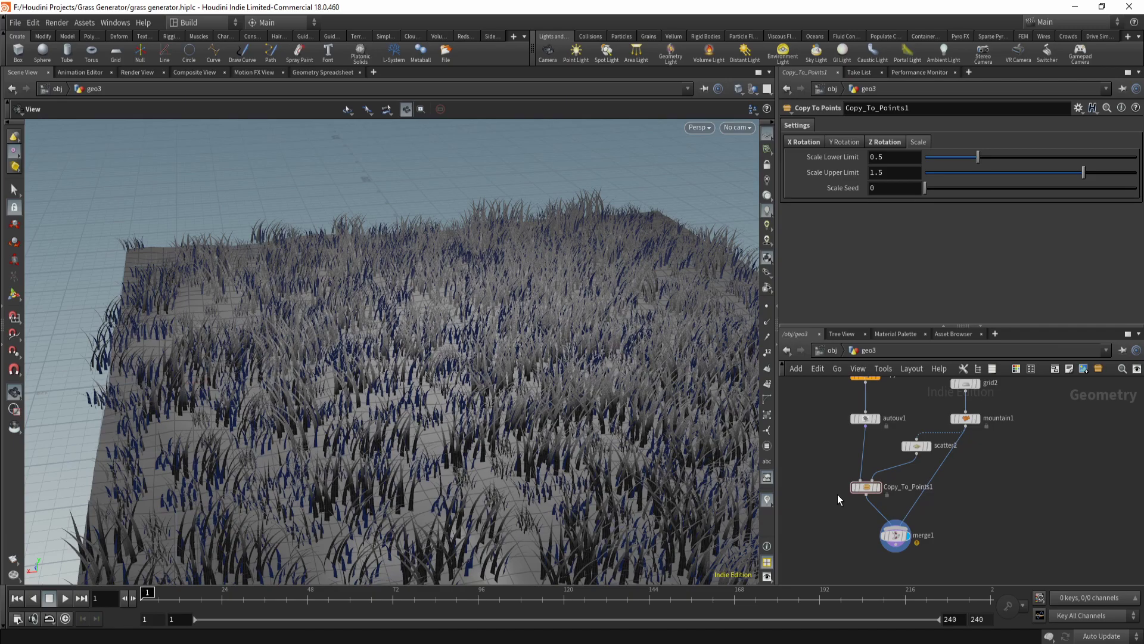
{"action": "right_click_drag", "start_coordinate": [552, 371], "coordinate": [477, 411]}
{"action": "left_click_drag", "start_coordinate": [478, 411], "coordinate": [514, 372]}
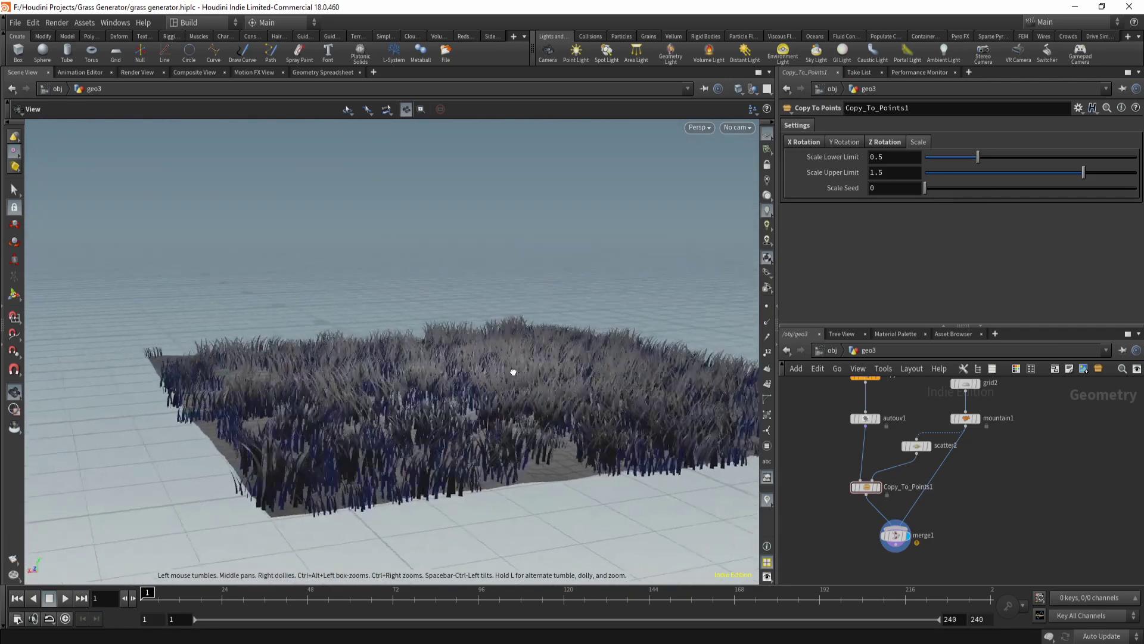
{"action": "right_click_drag", "start_coordinate": [514, 372], "coordinate": [581, 399]}
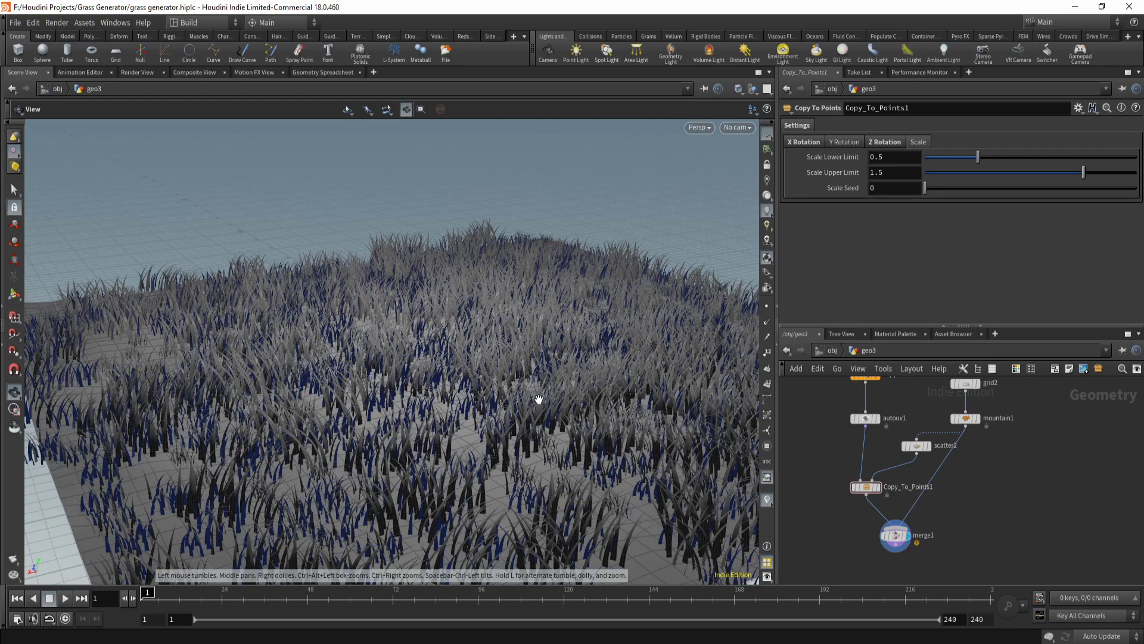
{"action": "left_click_drag", "start_coordinate": [519, 421], "coordinate": [461, 392]}
{"action": "left_click", "coordinate": [869, 488]}
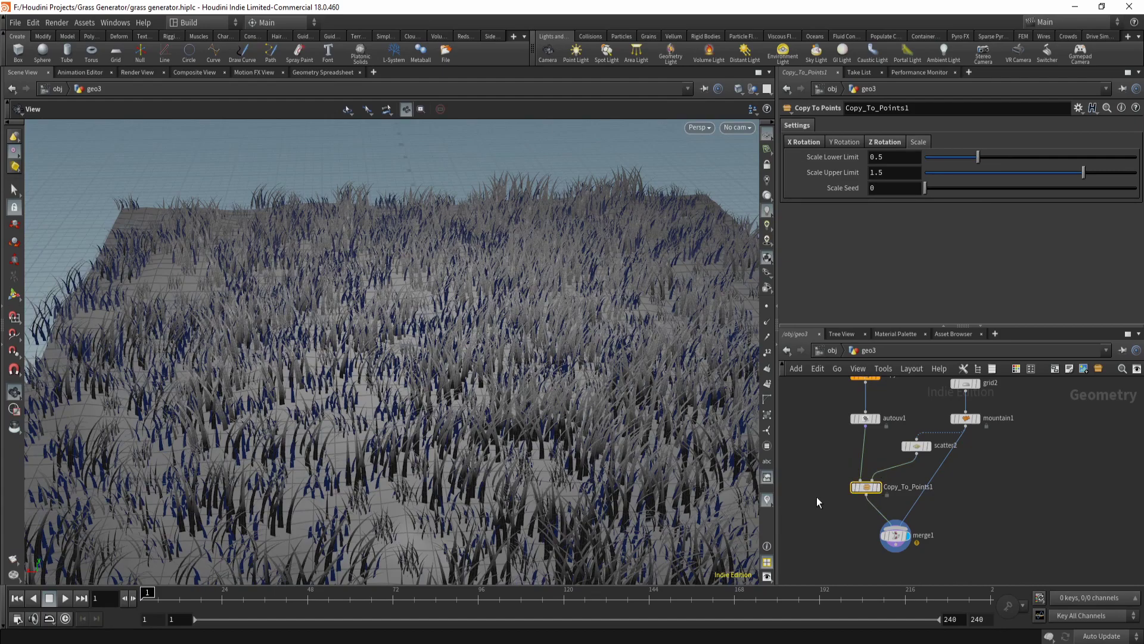
- Review the rotx, scale and bend stamp variables on copy1
{"action": "middle_click_drag", "start_coordinate": [829, 438], "coordinate": [844, 505]}
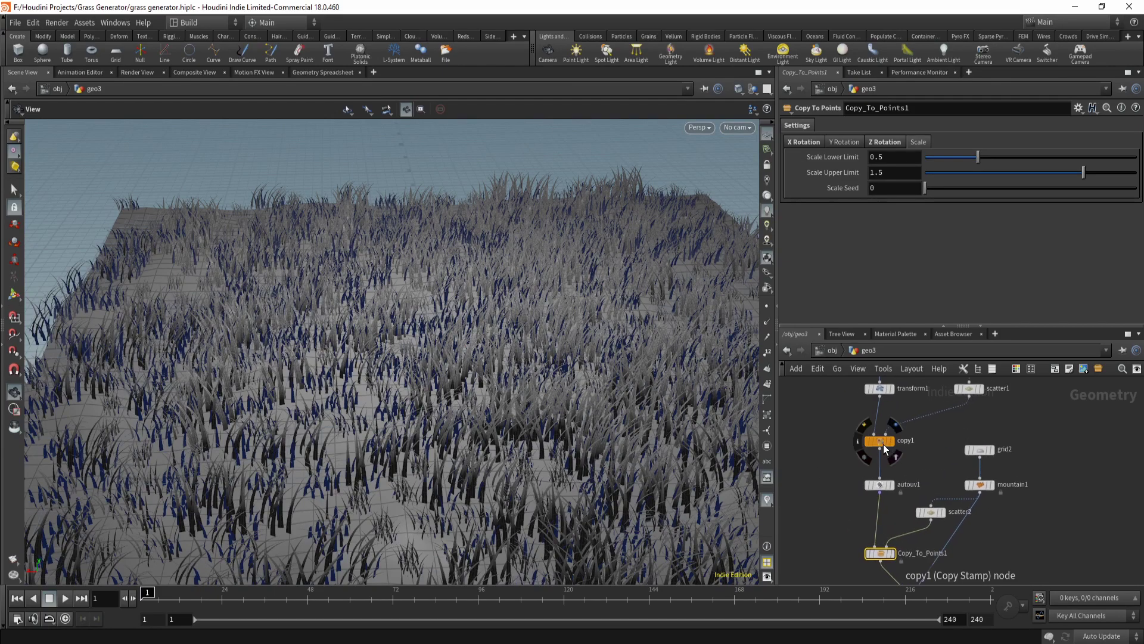
{"action": "left_click_drag", "start_coordinate": [556, 449], "coordinate": [514, 421]}
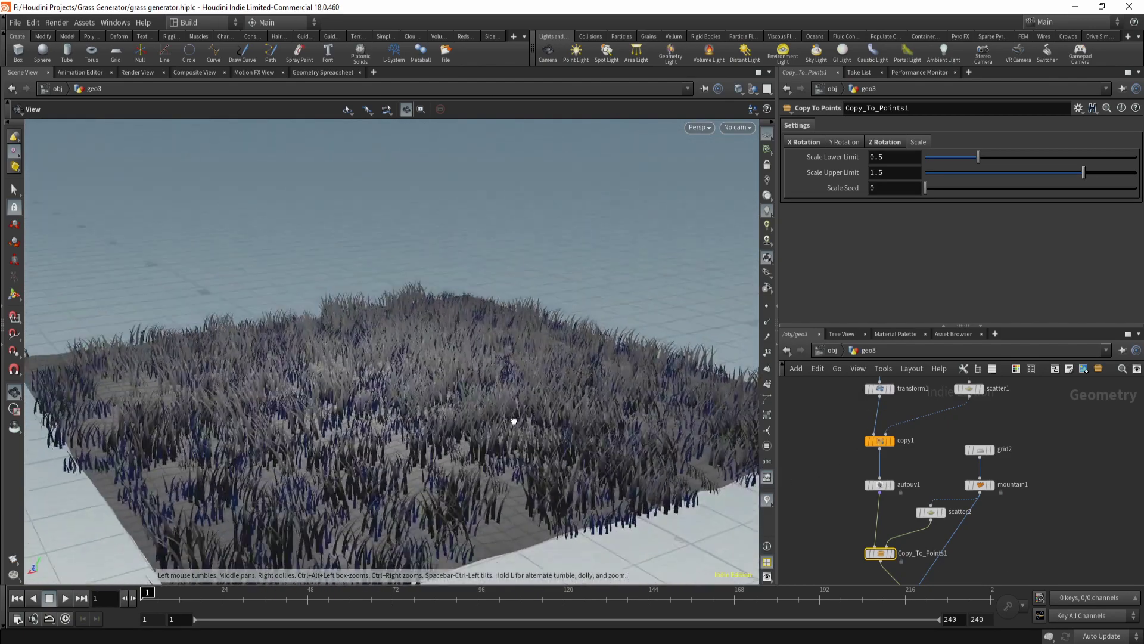
{"action": "middle_click_drag", "start_coordinate": [888, 559], "coordinate": [866, 527]}
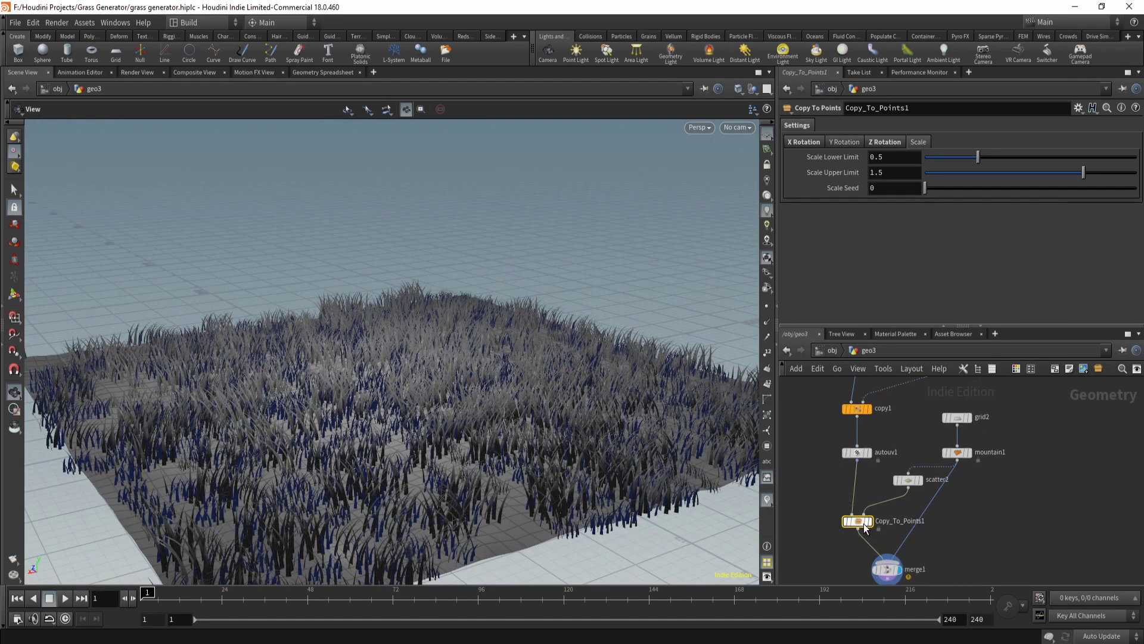
{"action": "middle_click_drag", "start_coordinate": [801, 456], "coordinate": [818, 470]}
{"action": "left_click", "coordinate": [874, 420]}
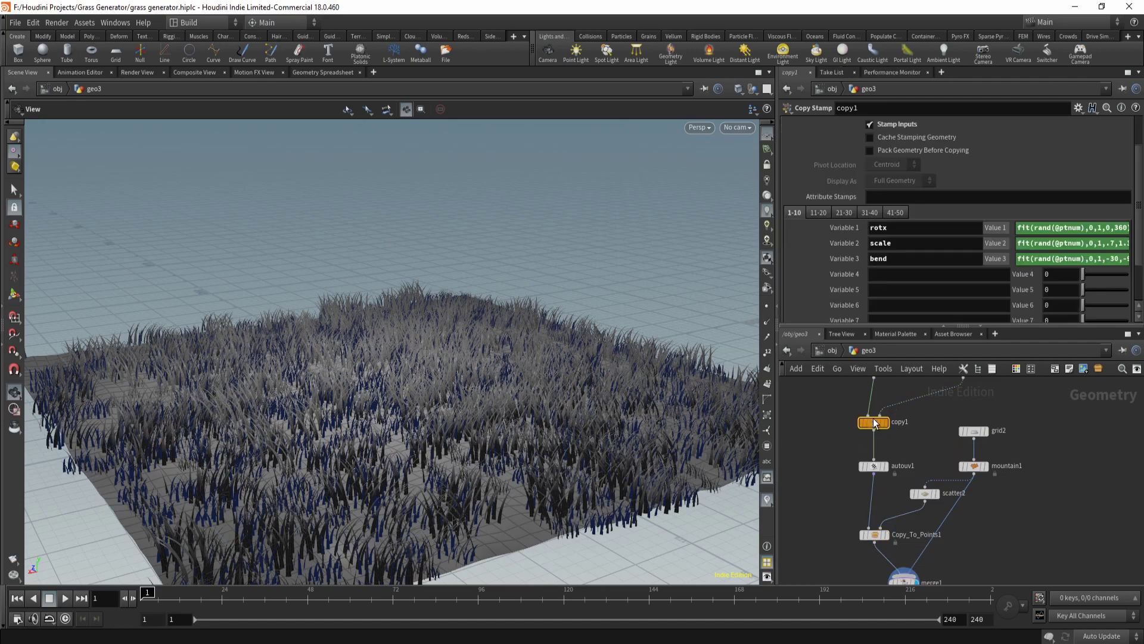
{"action": "scroll", "coordinate": [894, 281], "scroll_direction": "down", "scroll_amount": 3}
{"action": "scroll", "coordinate": [892, 278], "scroll_direction": "up", "scroll_amount": 3}
{"action": "middle_click_drag", "start_coordinate": [798, 515], "coordinate": [815, 464]}
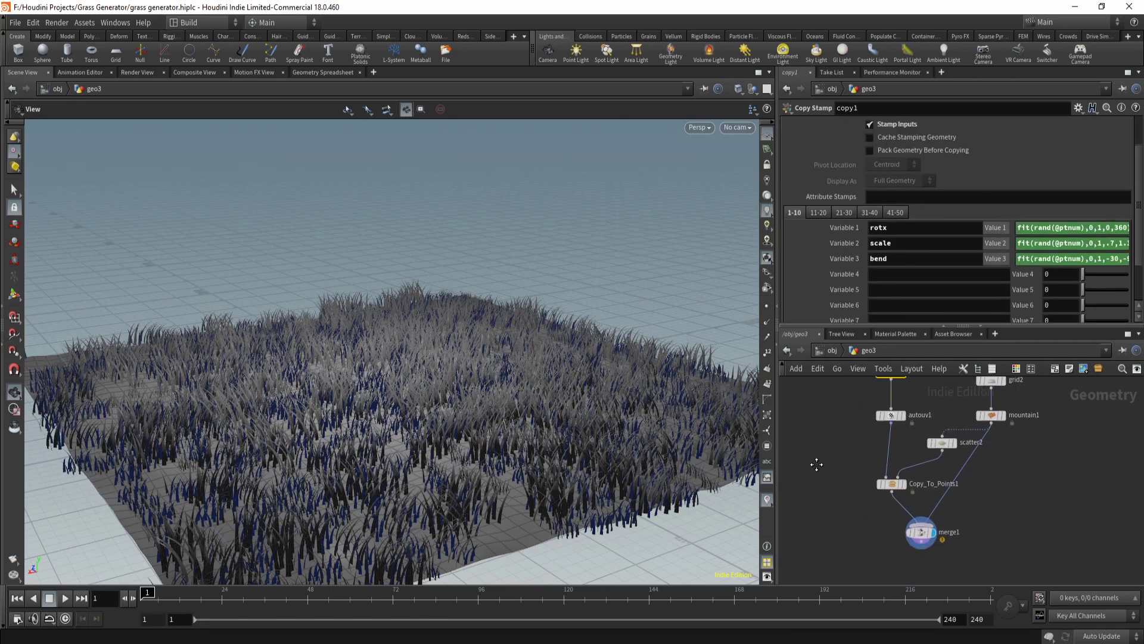
- Display Copy_To_Points1 and check its rotation and scale settings against the grass without the ground
{"action": "left_click", "coordinate": [904, 483]}
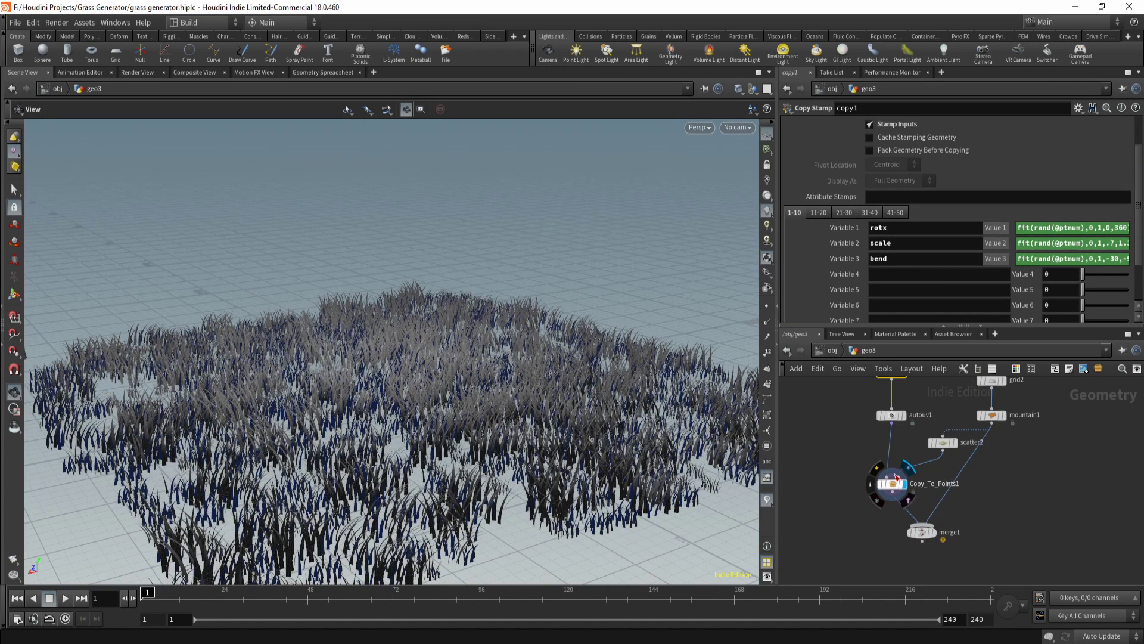
{"action": "left_click", "coordinate": [894, 488]}
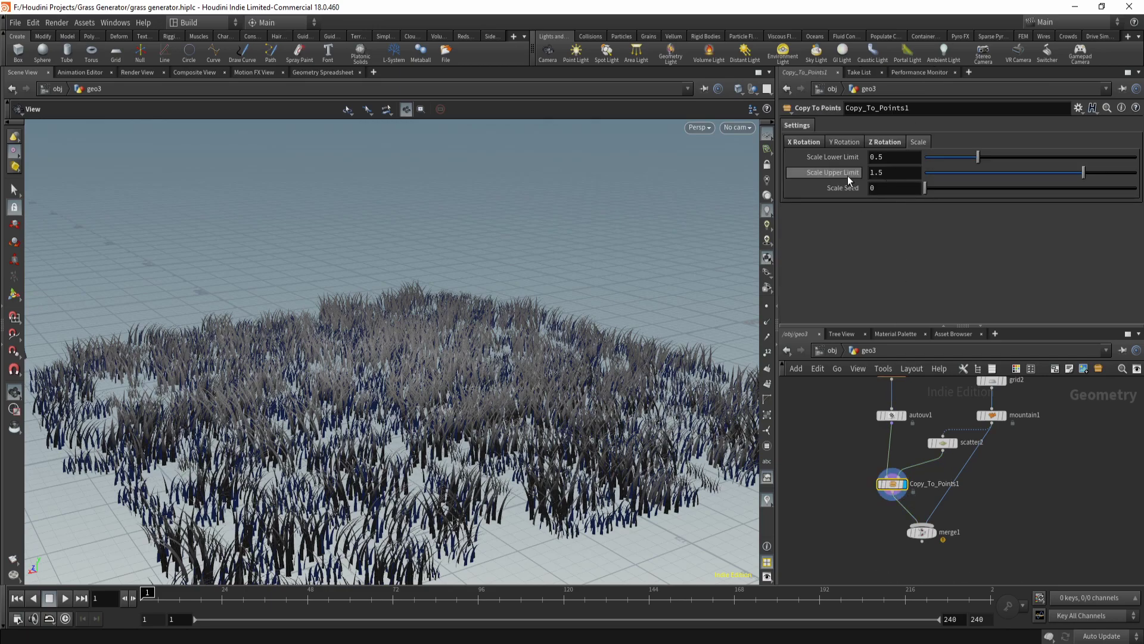
{"action": "left_click", "coordinate": [845, 142]}
{"action": "left_click", "coordinate": [922, 142]}
{"action": "left_click_drag", "start_coordinate": [456, 458], "coordinate": [520, 383]}
{"action": "right_click_drag", "start_coordinate": [458, 390], "coordinate": [357, 368]}
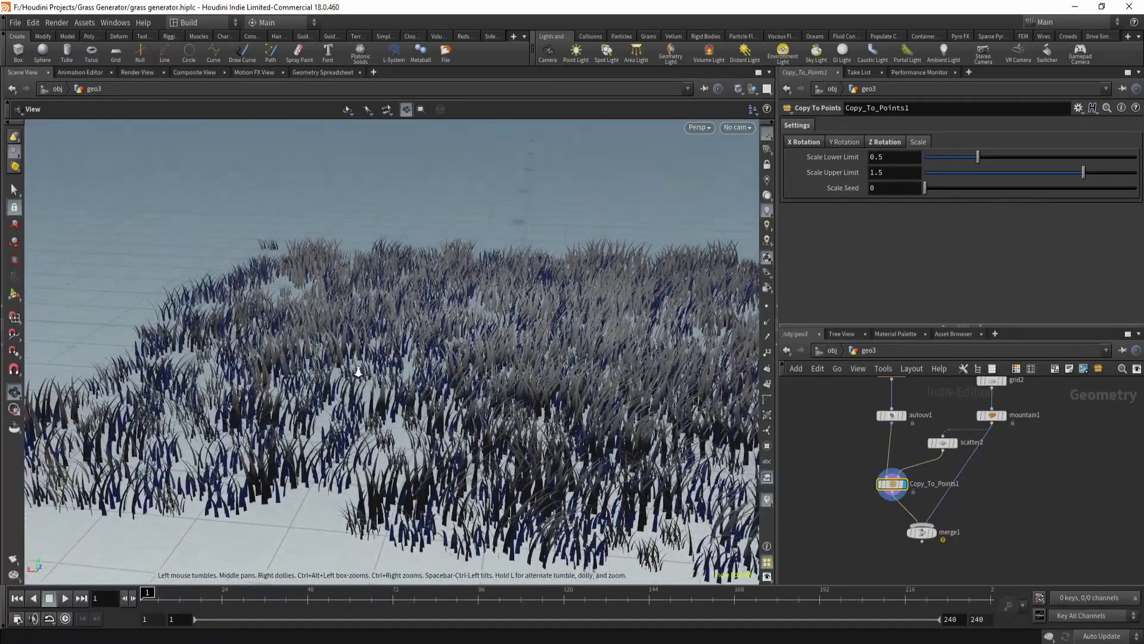
{"action": "left_click_drag", "start_coordinate": [358, 367], "coordinate": [332, 360]}
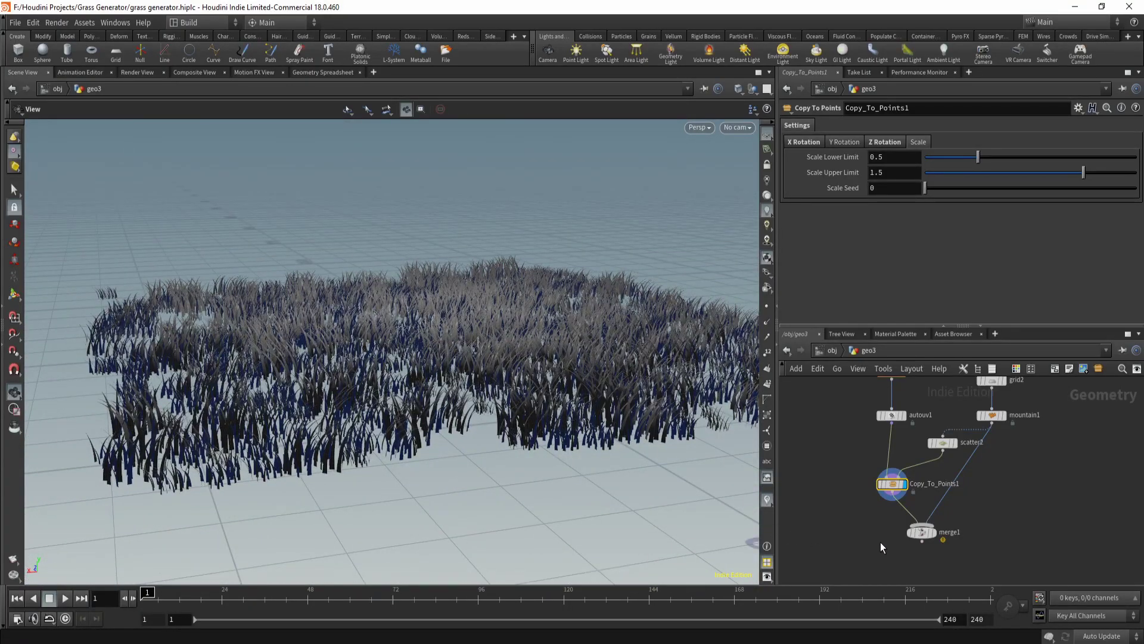
- Switch the display back to merge1 and look over the grass together with the ground
{"action": "left_click", "coordinate": [939, 519]}
{"action": "left_click", "coordinate": [938, 518]}
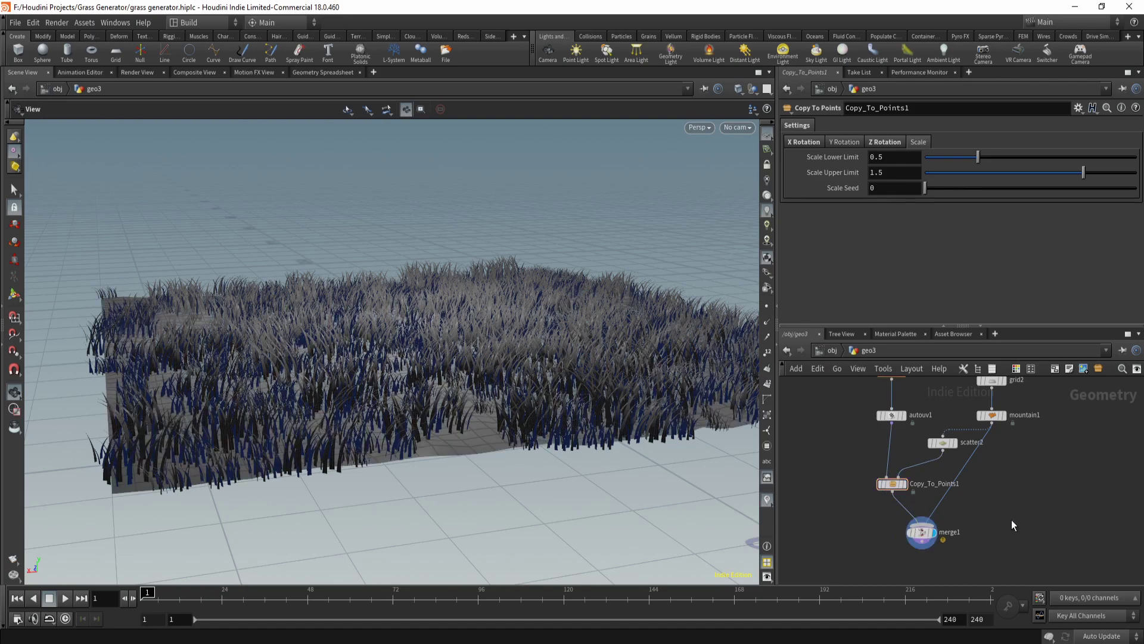
{"action": "left_click_drag", "start_coordinate": [324, 439], "coordinate": [332, 404]}
{"action": "scroll", "coordinate": [385, 472], "scroll_direction": "up", "scroll_amount": 4}
{"action": "left_click_drag", "start_coordinate": [385, 472], "coordinate": [465, 406]}
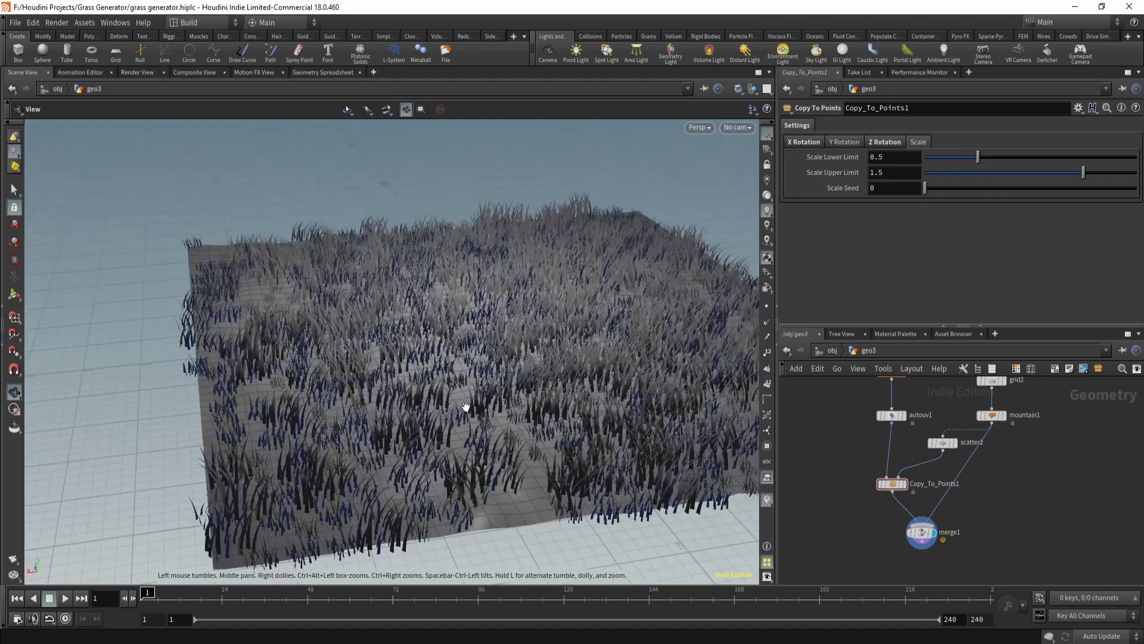
- Set scatter1's Global Seed to 3.68 and inspect the resulting grass clumps up close
{"action": "middle_click_drag", "start_coordinate": [1044, 452], "coordinate": [1040, 511]}
{"action": "scroll", "coordinate": [1019, 446], "scroll_direction": "up", "scroll_amount": 6}
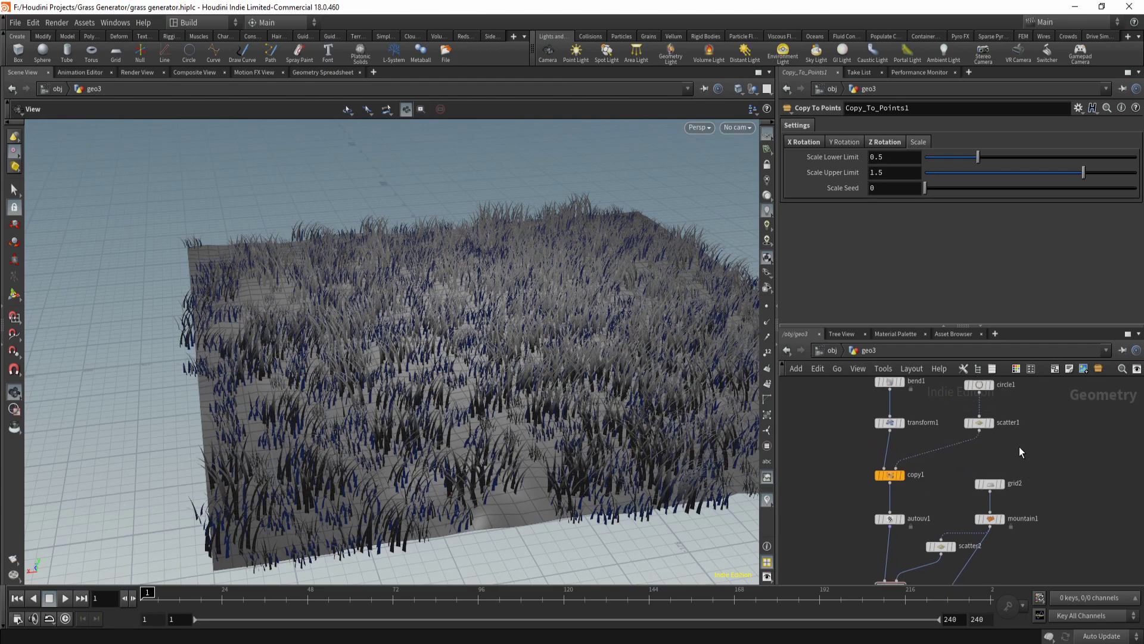
{"action": "left_click", "coordinate": [970, 463]}
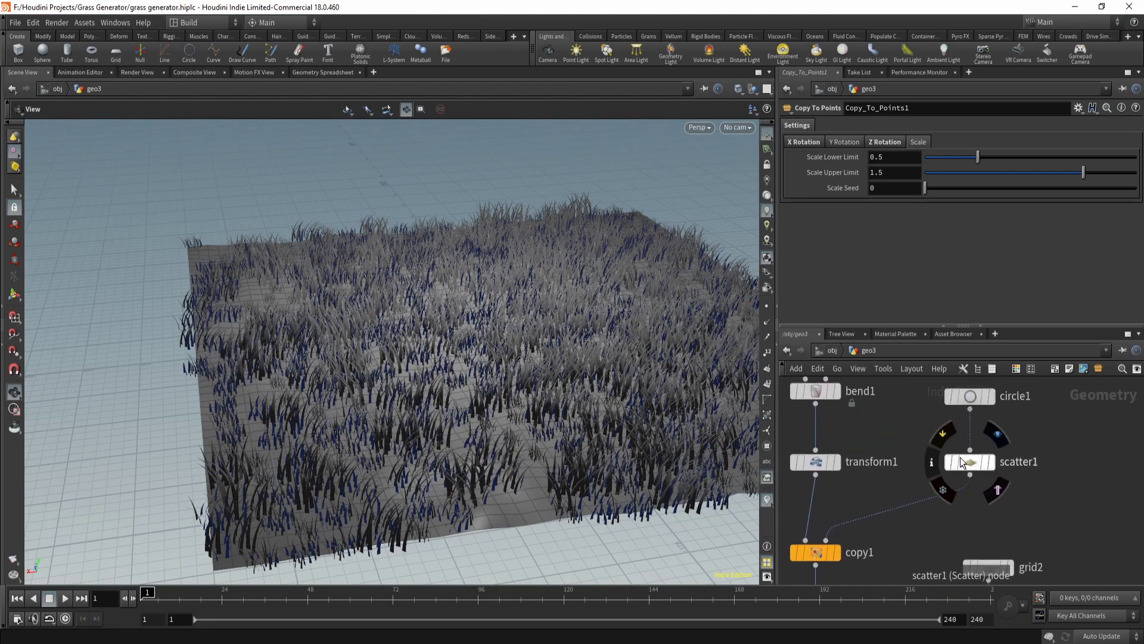
{"action": "left_click_drag", "start_coordinate": [944, 268], "coordinate": [981, 271]}
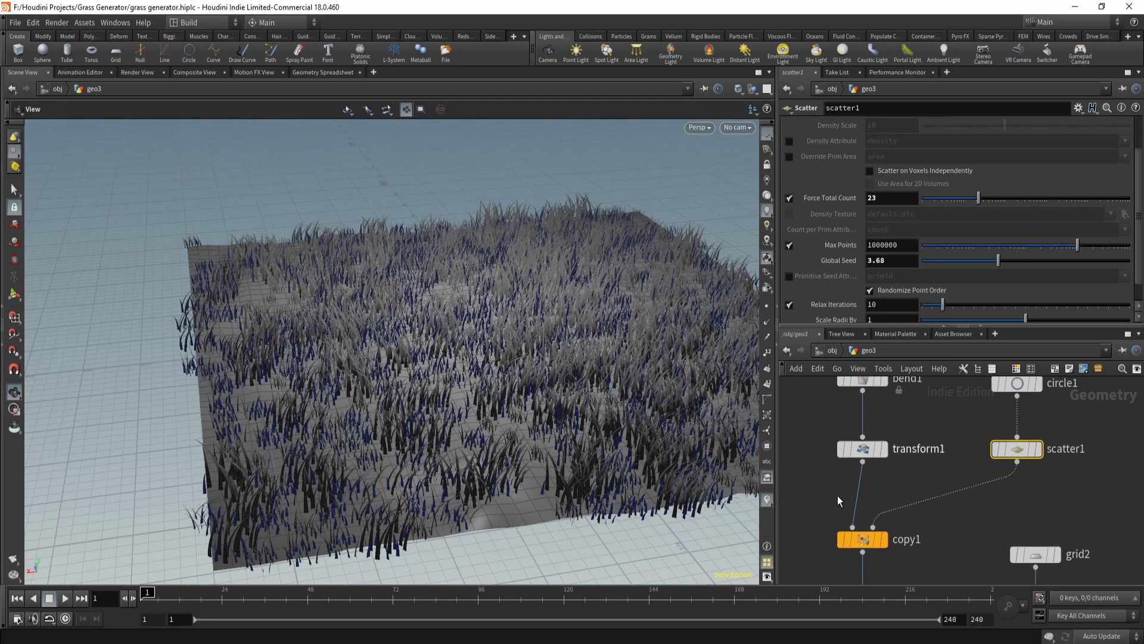
{"action": "left_click_drag", "start_coordinate": [467, 408], "coordinate": [512, 436]}
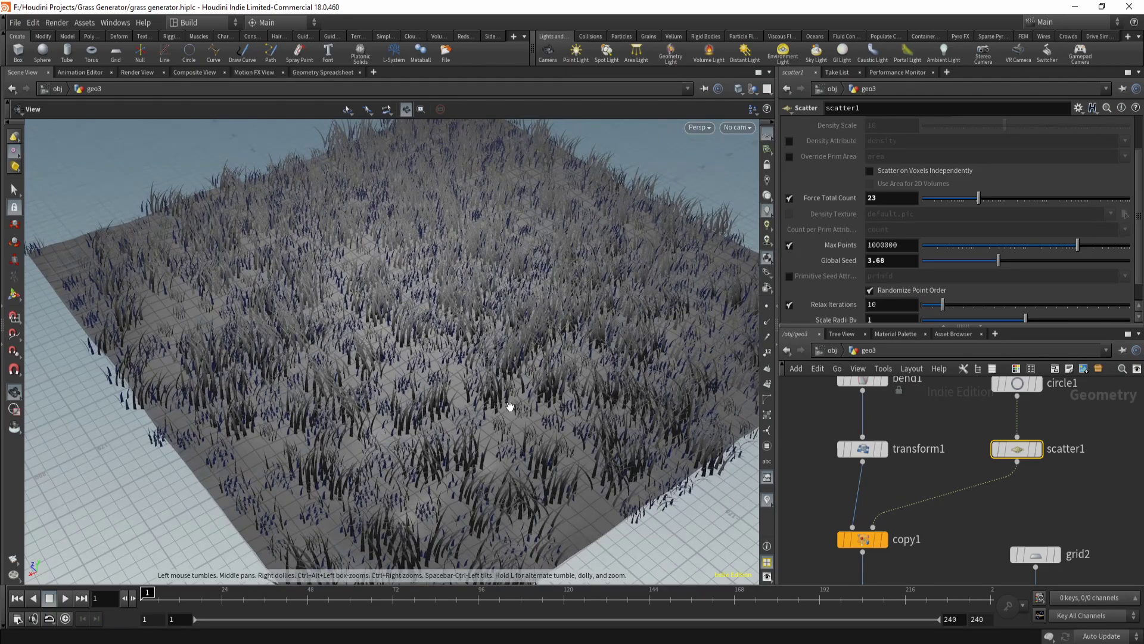
{"action": "right_click_drag", "start_coordinate": [510, 406], "coordinate": [571, 372]}
{"action": "left_click_drag", "start_coordinate": [571, 372], "coordinate": [598, 396]}
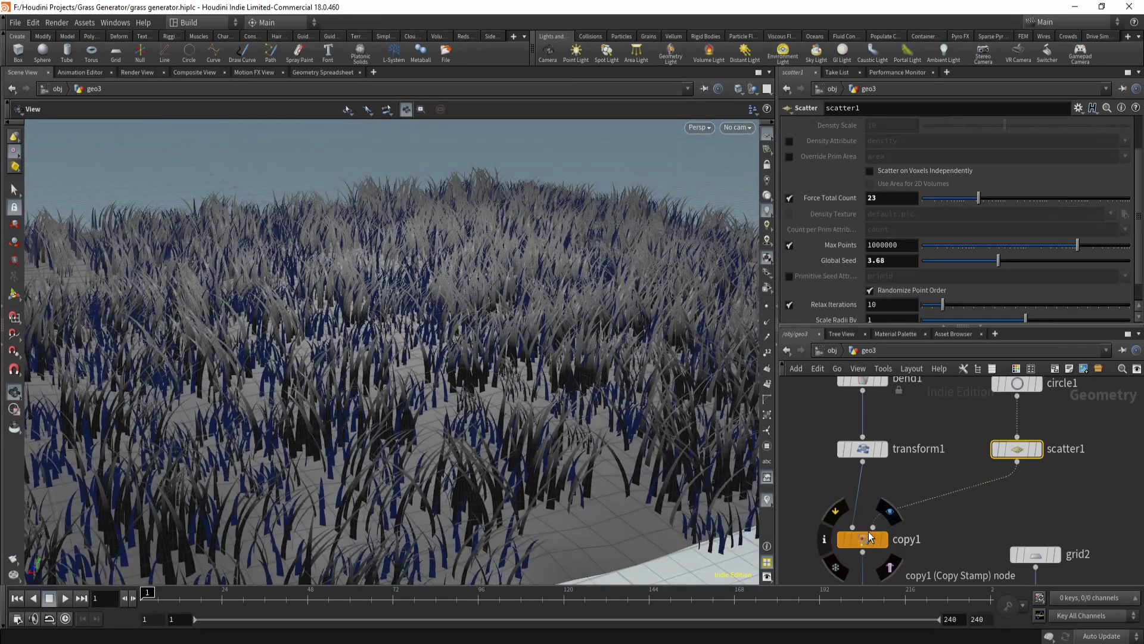
- Look over the whole grass field and review copy1's stamp variables and transform1's stamp expressions
{"action": "right_click_drag", "start_coordinate": [692, 412], "coordinate": [564, 433]}
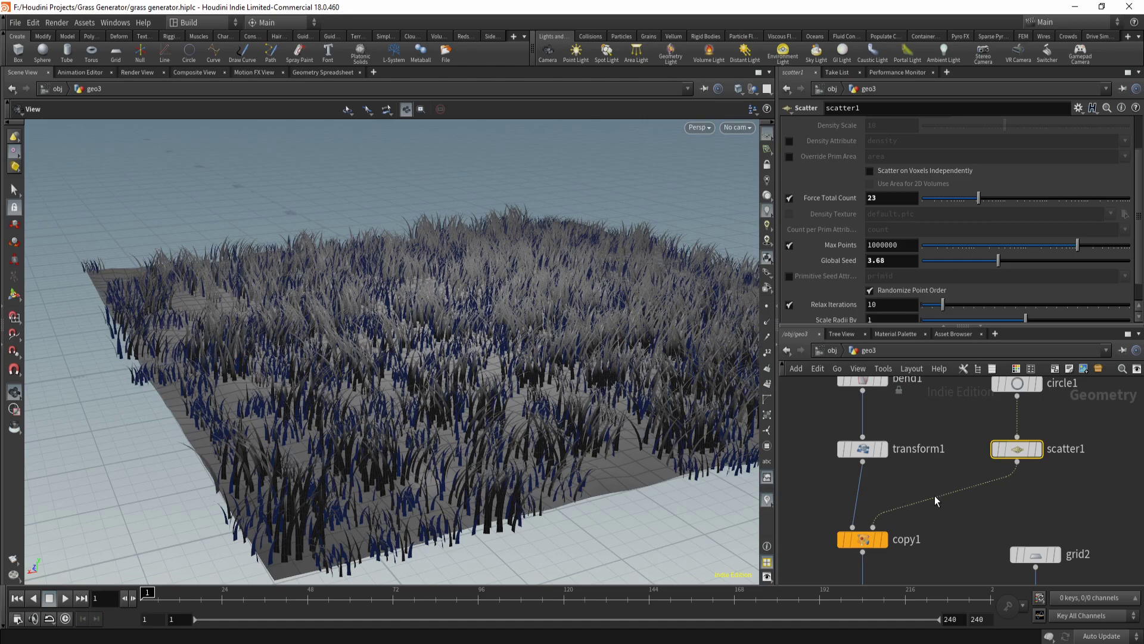
{"action": "left_click_drag", "start_coordinate": [475, 435], "coordinate": [552, 403]}
{"action": "left_click_drag", "start_coordinate": [700, 401], "coordinate": [467, 412]}
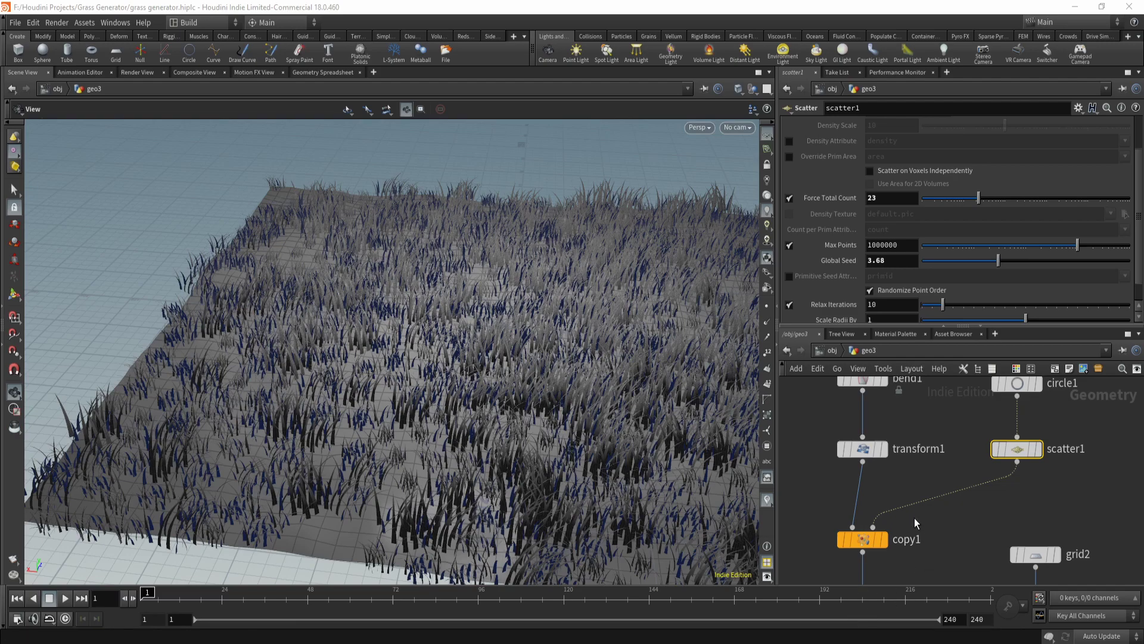
{"action": "left_click", "coordinate": [862, 539]}
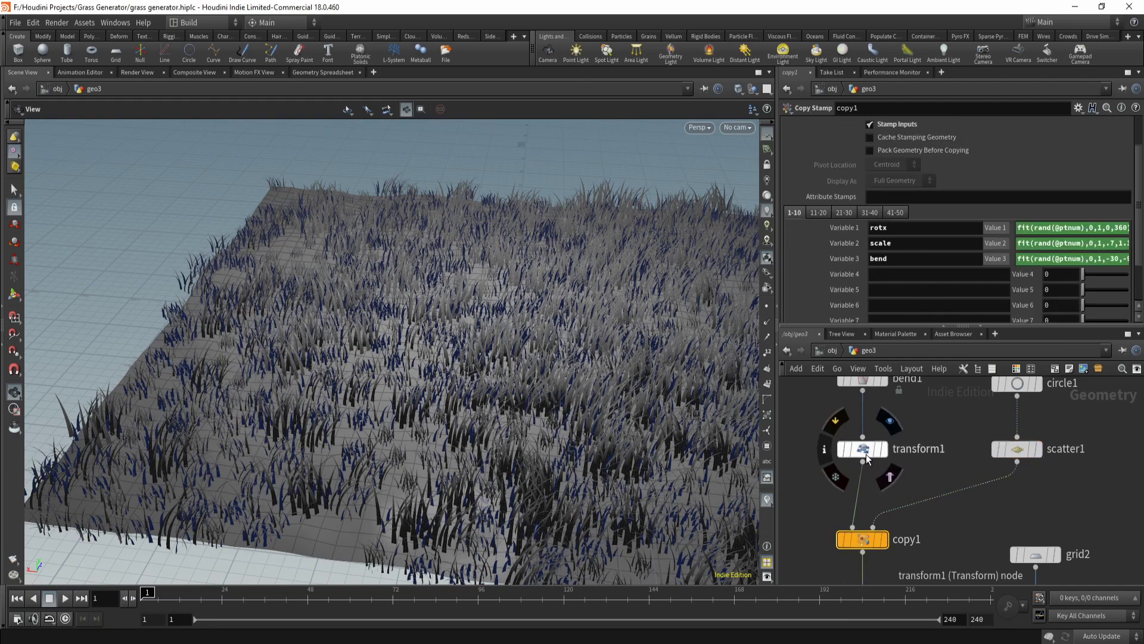
{"action": "left_click", "coordinate": [864, 452]}
{"action": "left_click", "coordinate": [888, 492]}
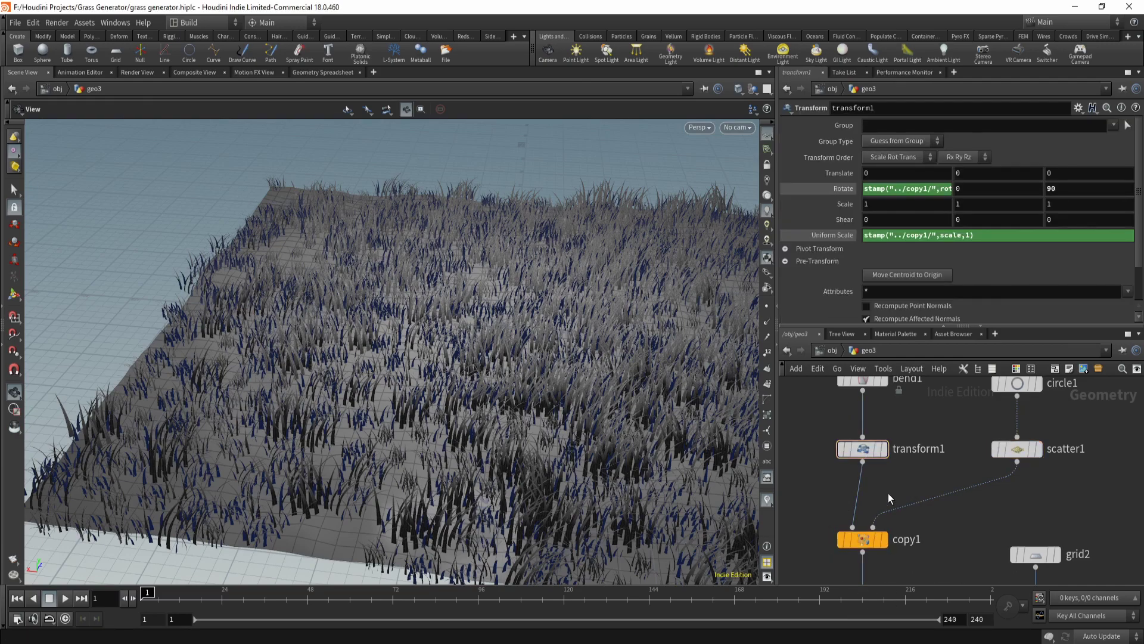